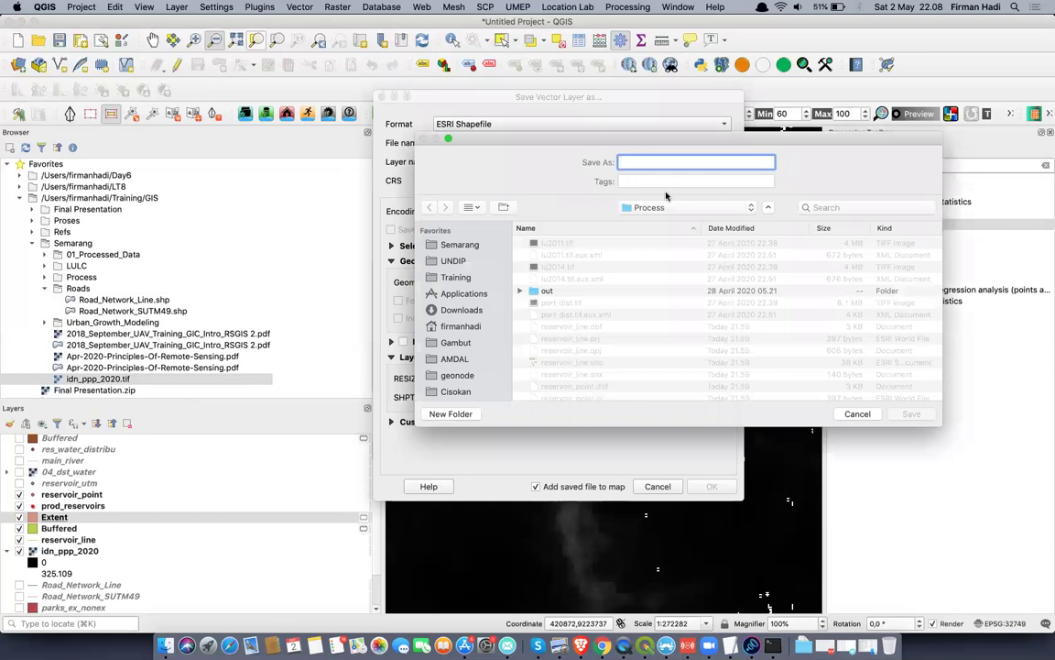
Save the Extent layer as the shapefile pop_semarang in the Process folder and hide the original Extent layer
key(BackSpace)
key(BackSpace)
key(BackSpace)
text(pop)
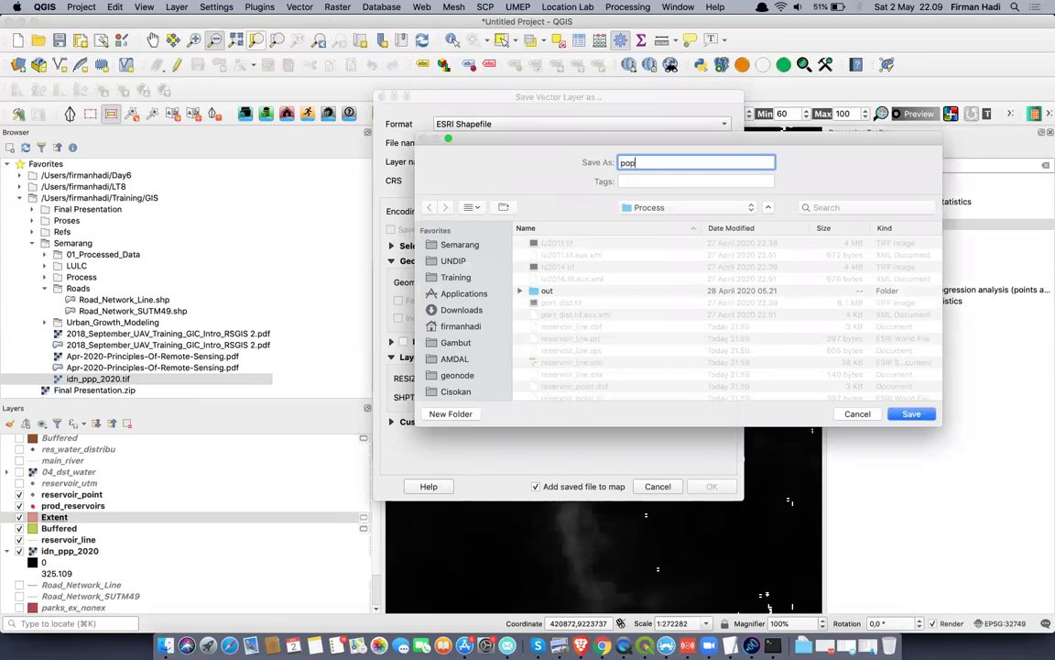
text(_semarang)
key(Return)
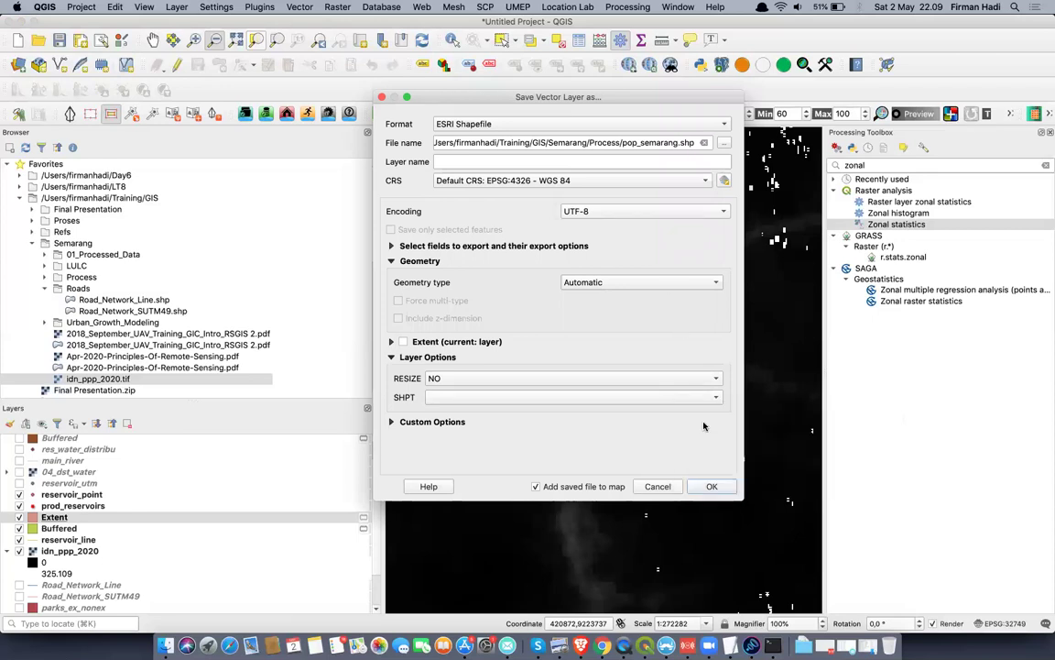
click(712, 487)
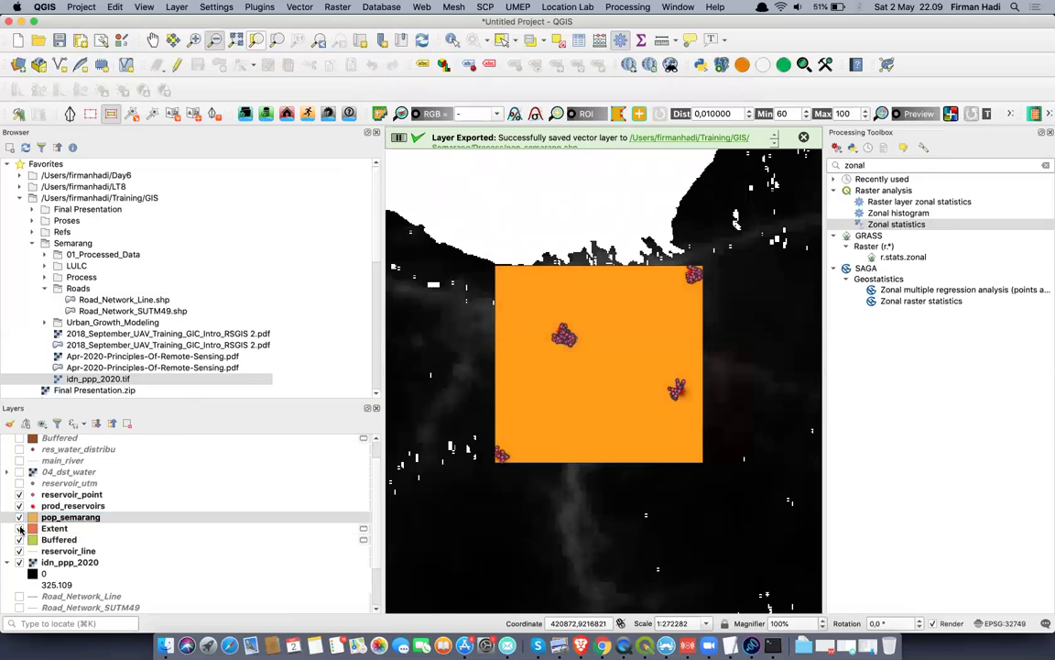
click(19, 529)
Set up Clip Raster by Mask Layer for idn_ppp_2020 with pop_semarang as the mask layer
click(67, 564)
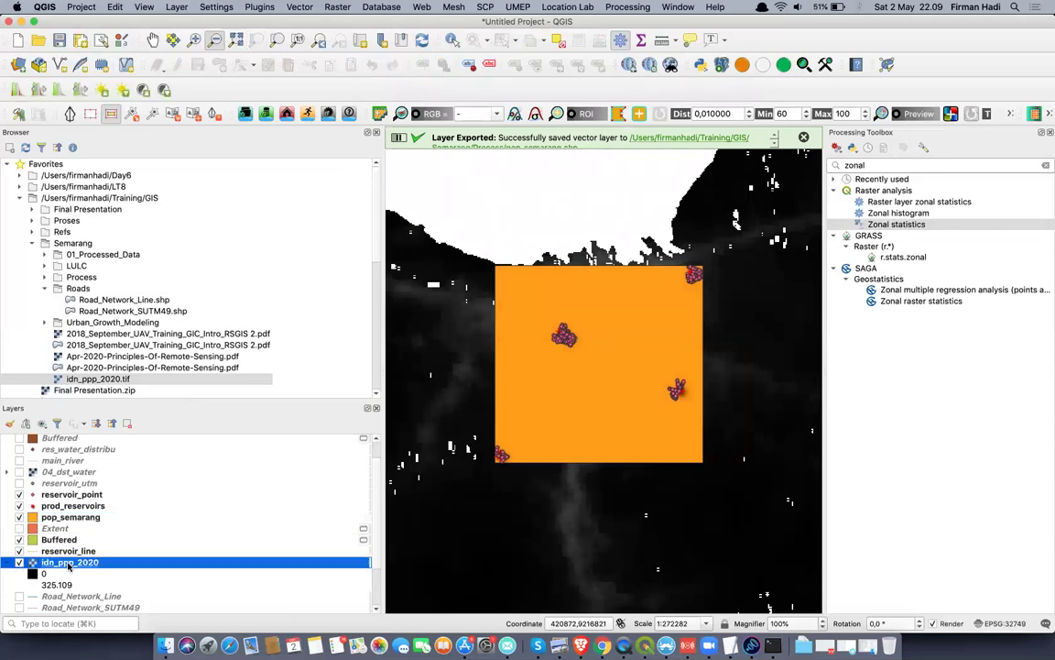
scroll(68, 565, up, 1)
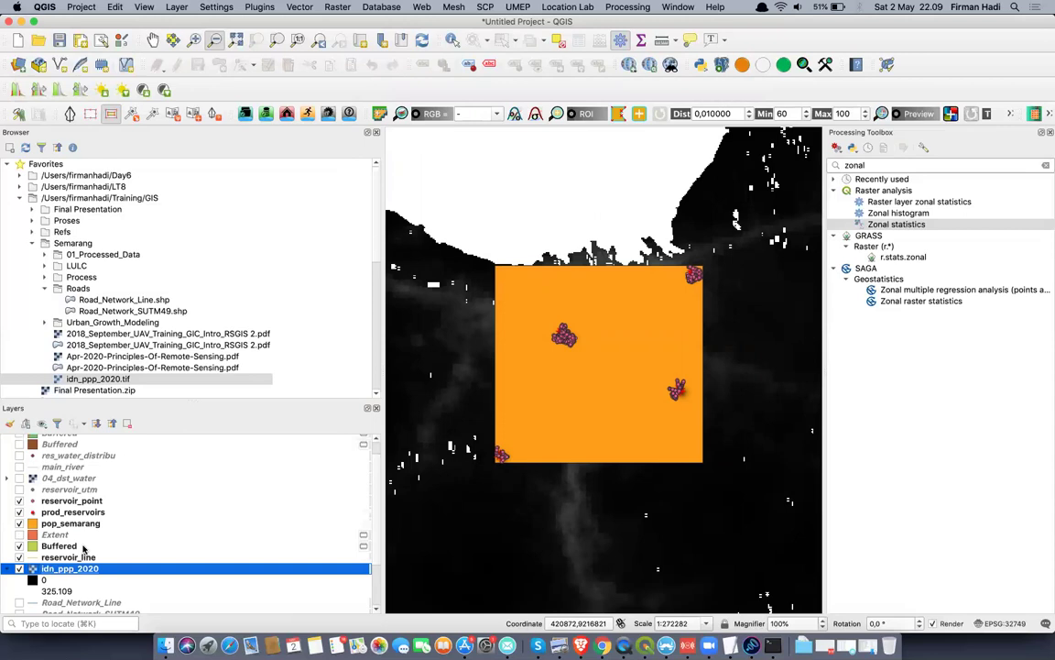
click(90, 525)
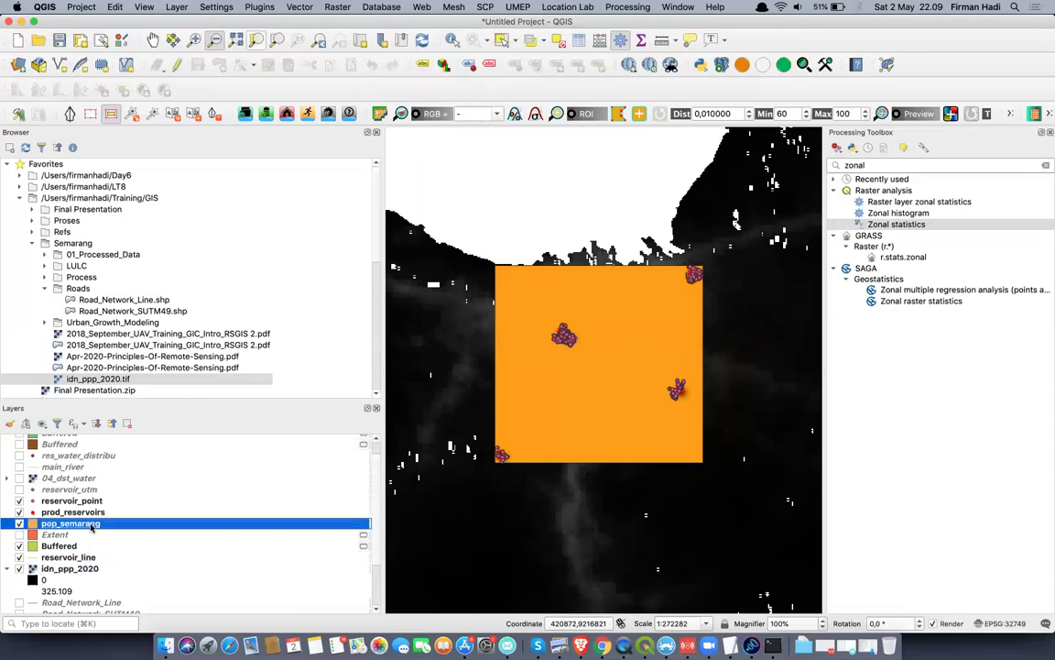
click(70, 568)
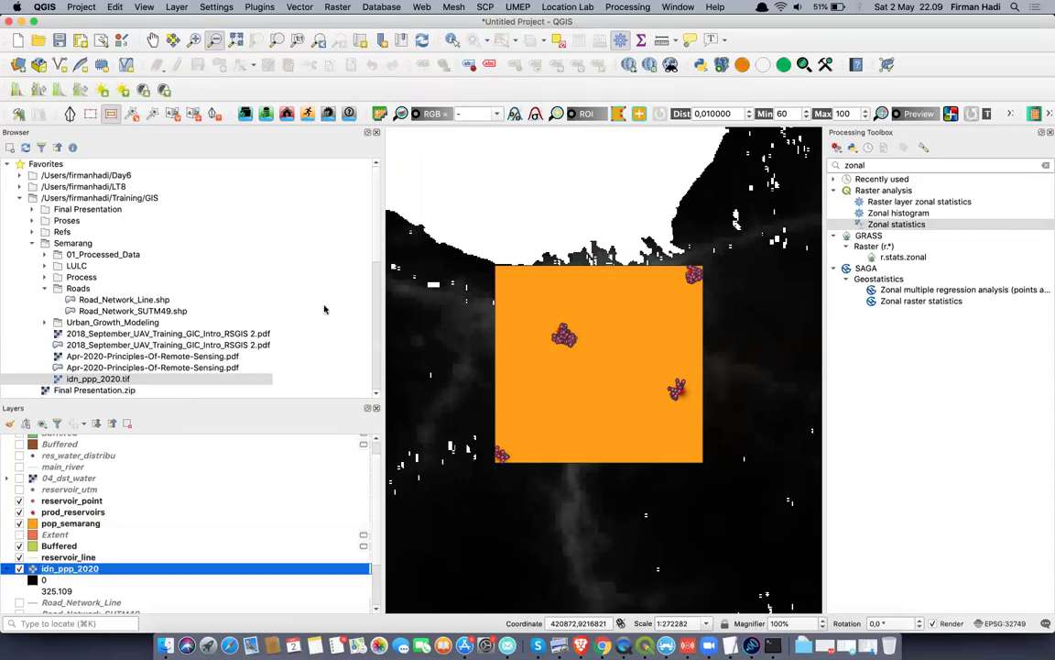
click(337, 8)
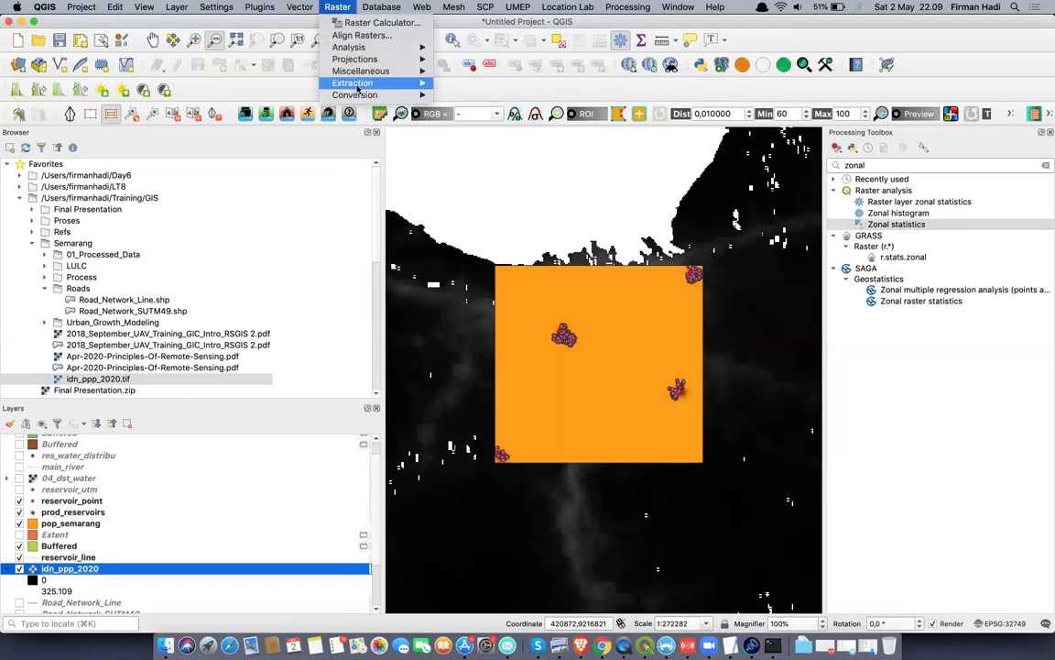
mouse_move(401, 83)
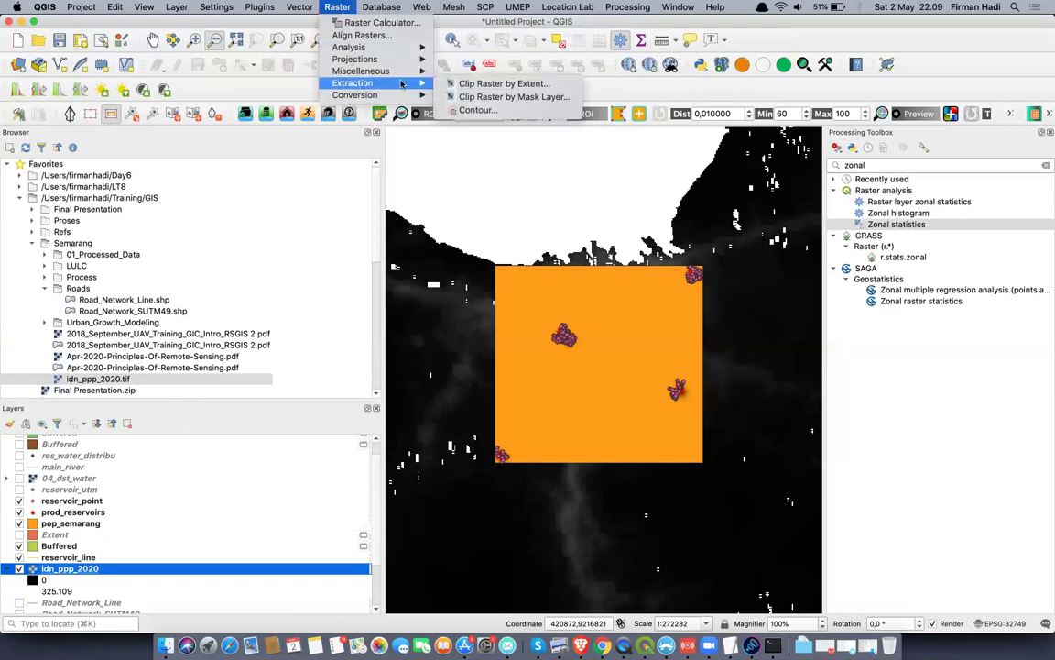
click(490, 95)
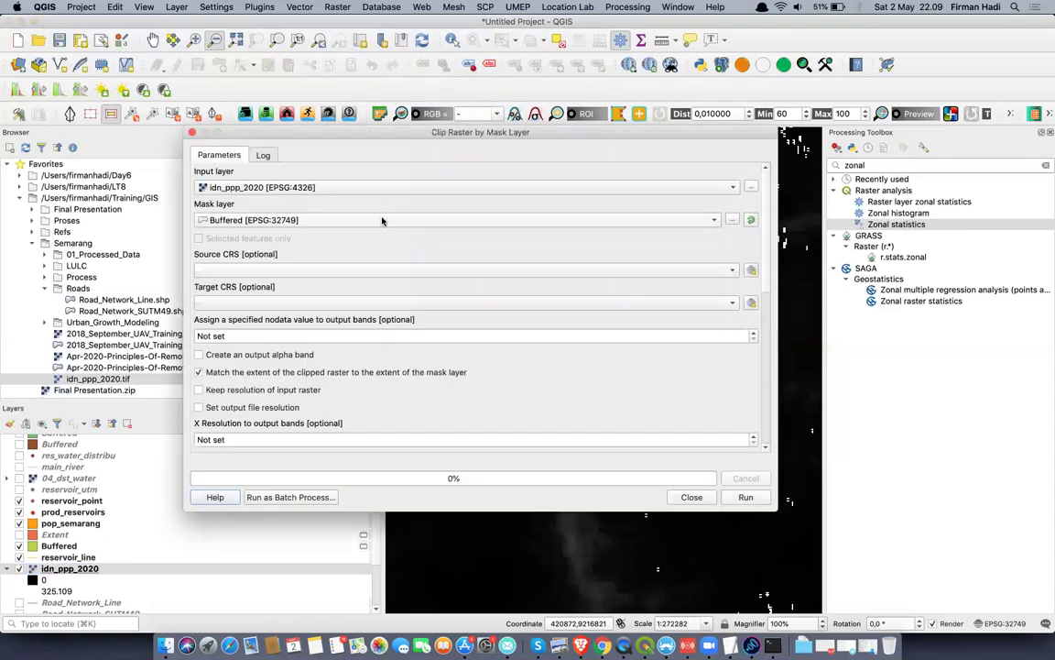
click(382, 221)
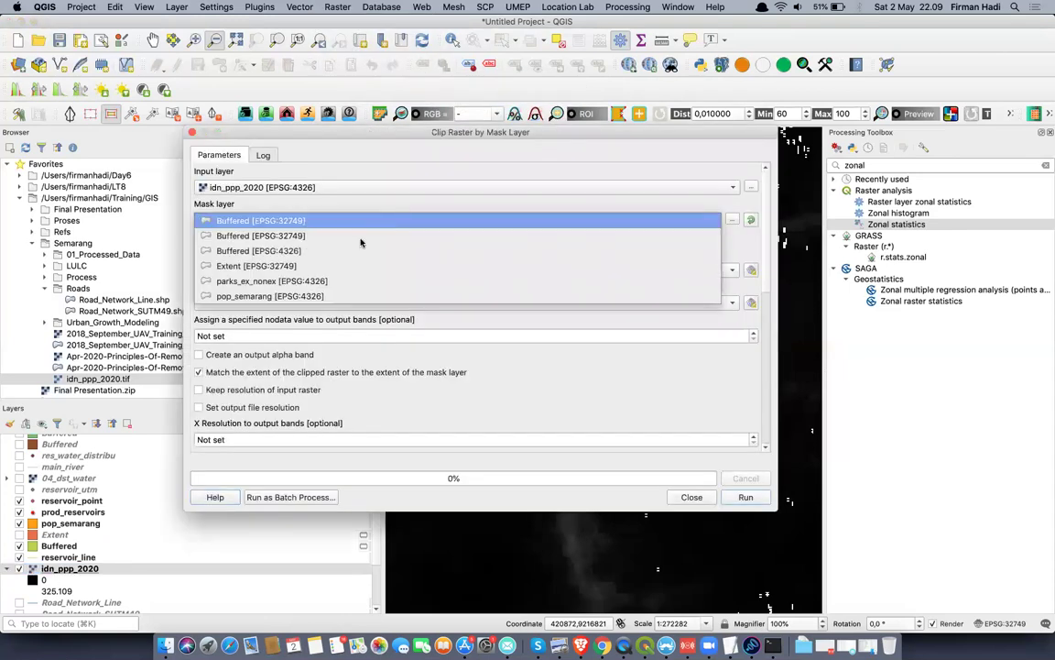
click(321, 297)
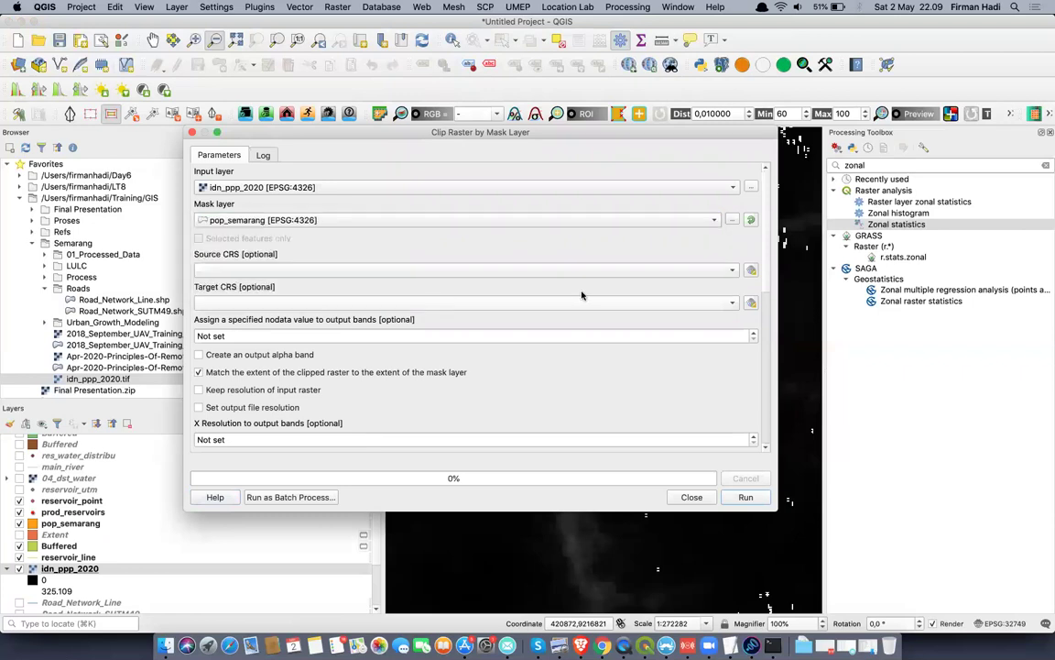
Try to run the raster clip with source CRS EPSG:4326 - WGS 84 and target CRS EPSG:32749 - WGS 84 / UTM zone 49S
click(724, 271)
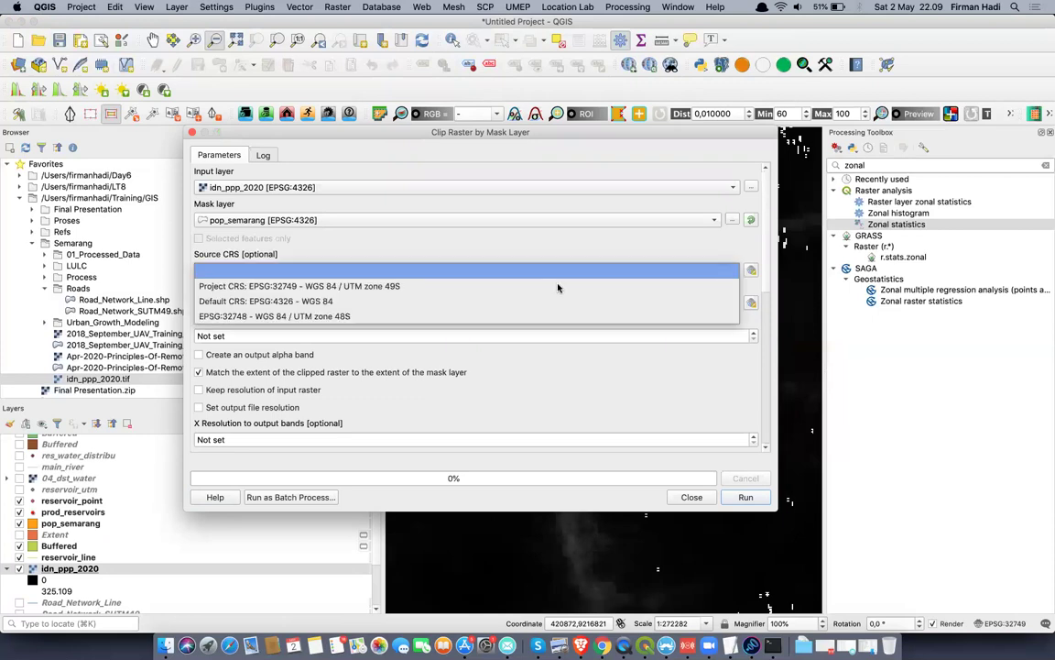
click(524, 306)
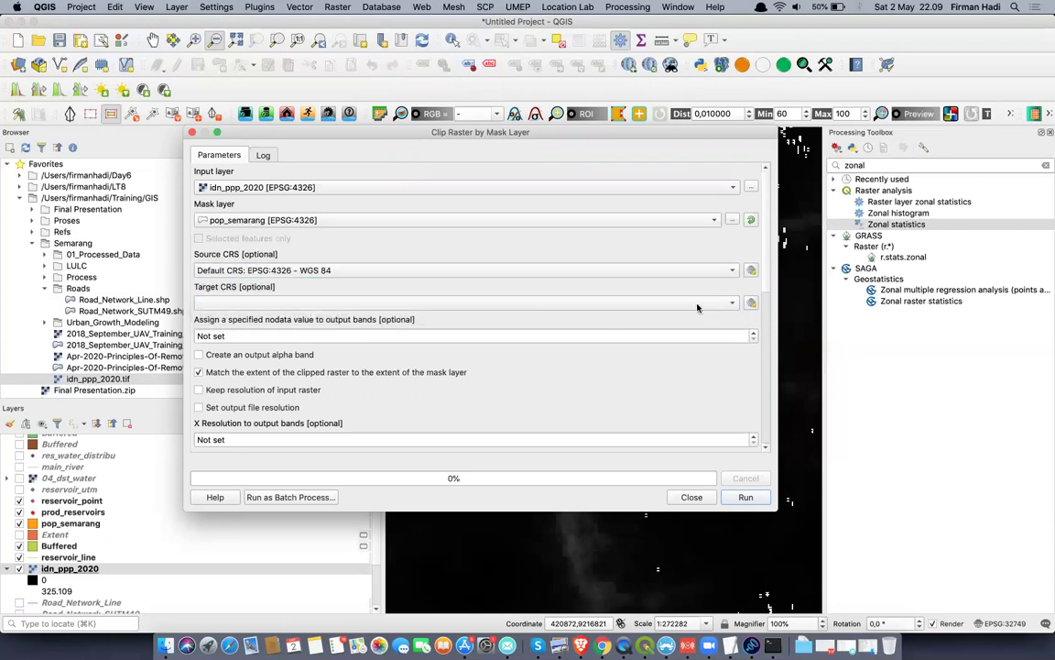
click(595, 304)
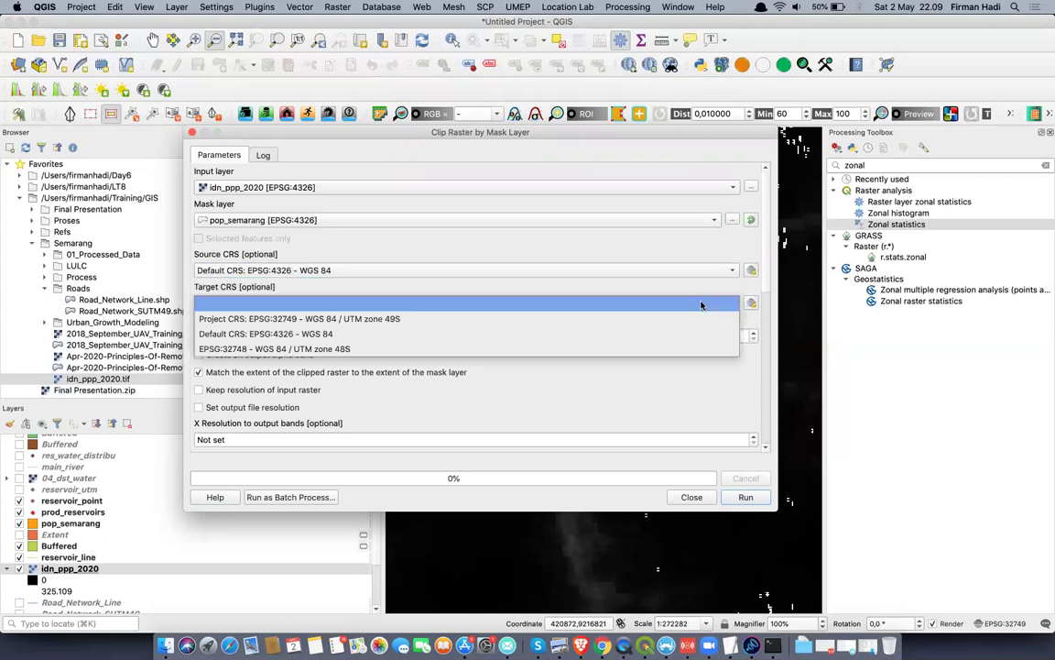
click(573, 323)
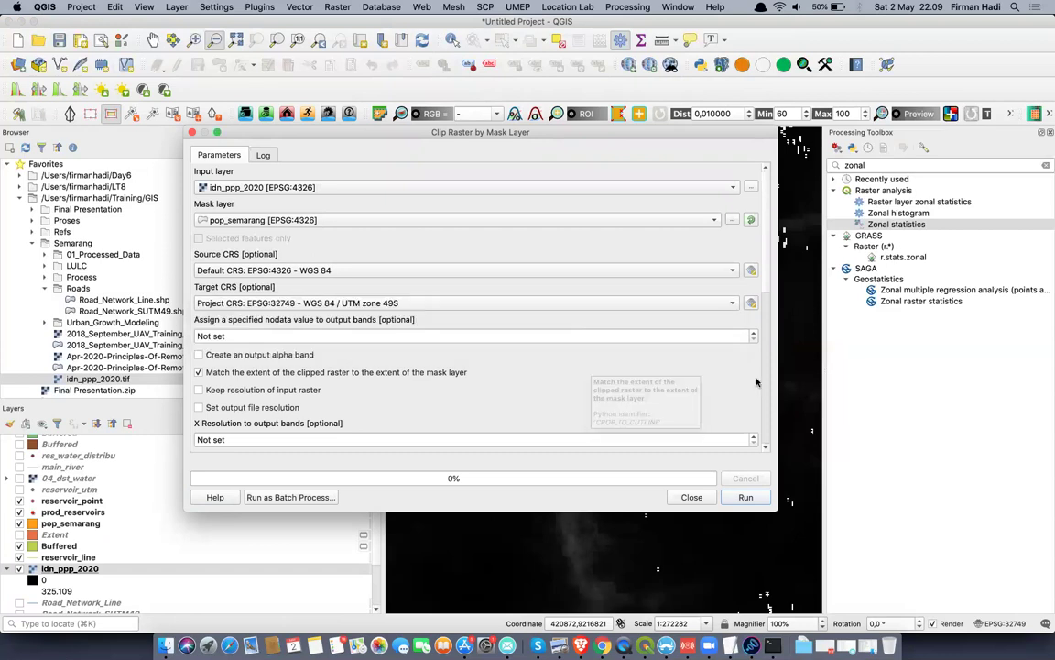
drag(768, 278, 767, 386)
scroll(691, 358, down, 3)
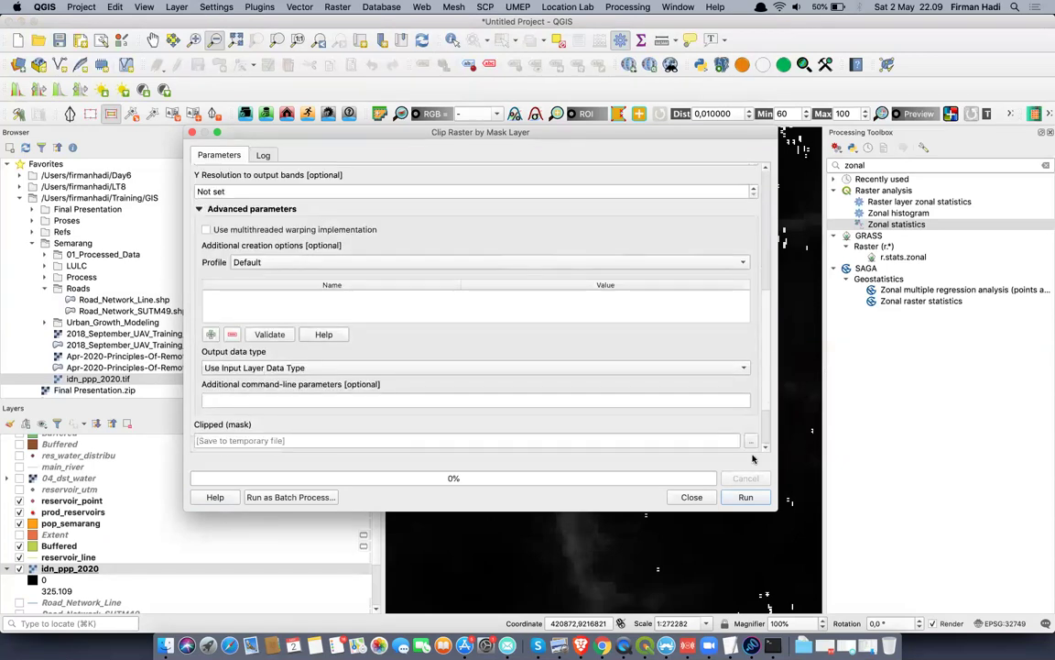
click(746, 498)
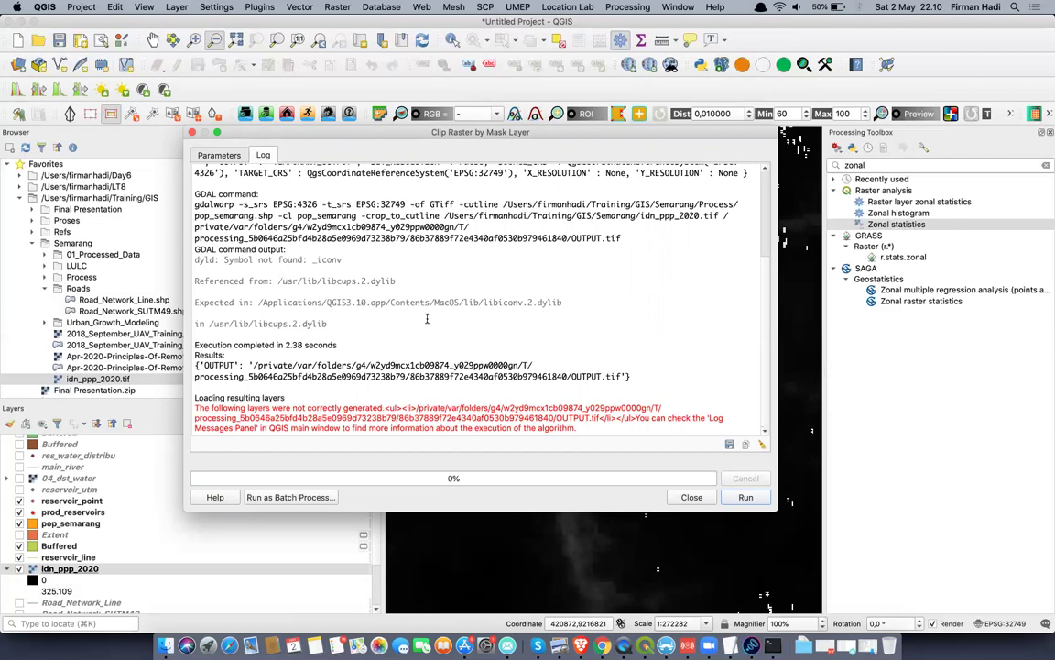
click(691, 498)
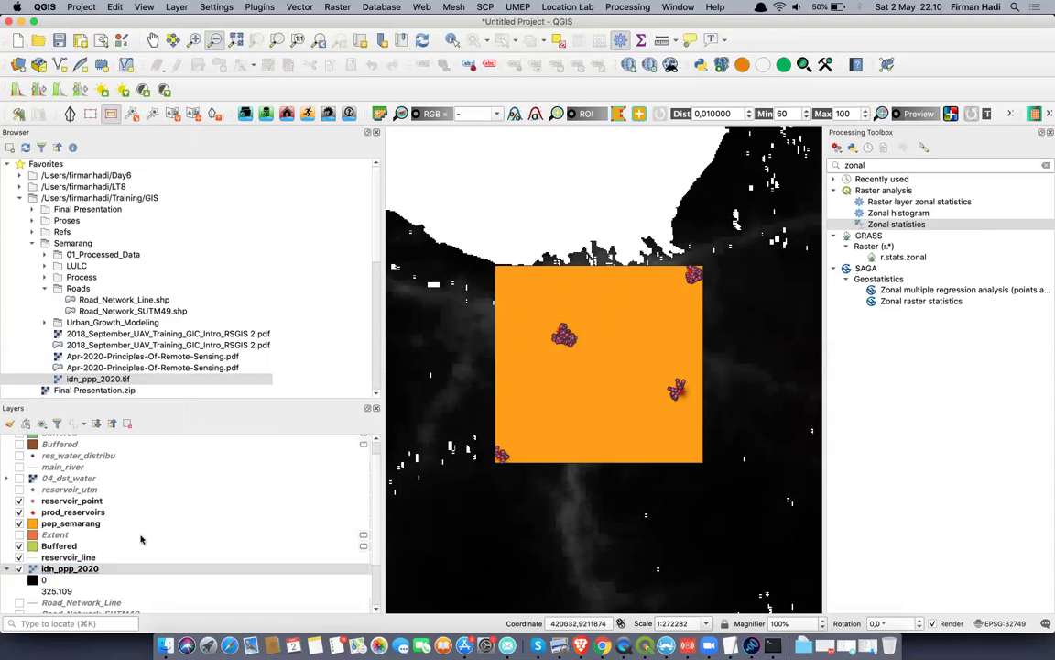
Hide pop_semarang and export the visible Buffered layer as the shapefile water_ll in the Process folder with CRS EPSG:4326 - WGS 84
click(64, 525)
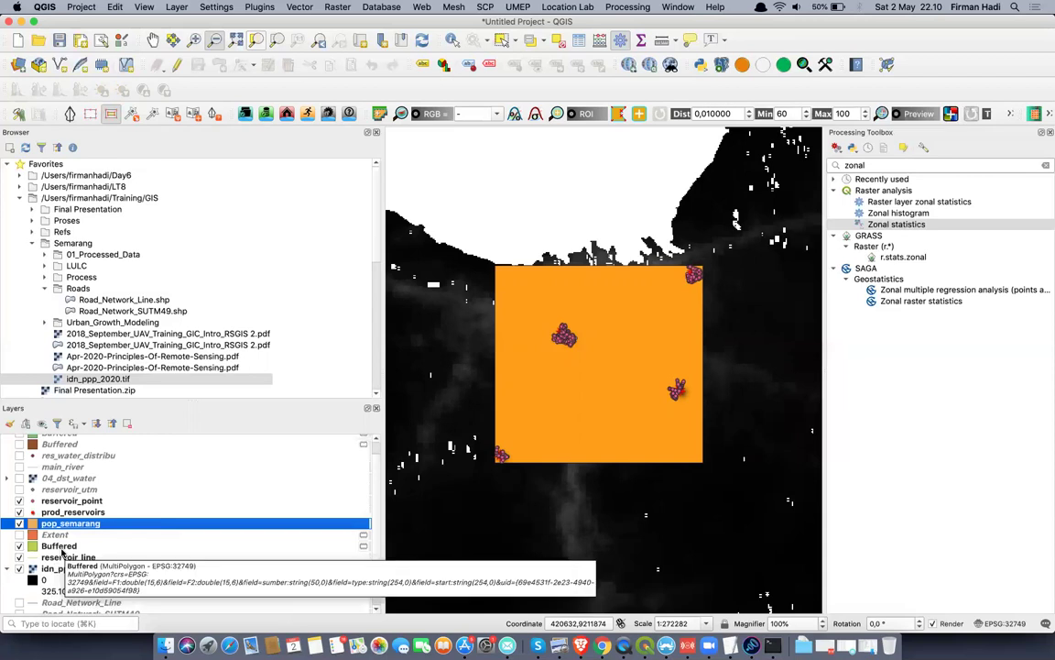
key(space)
click(63, 547)
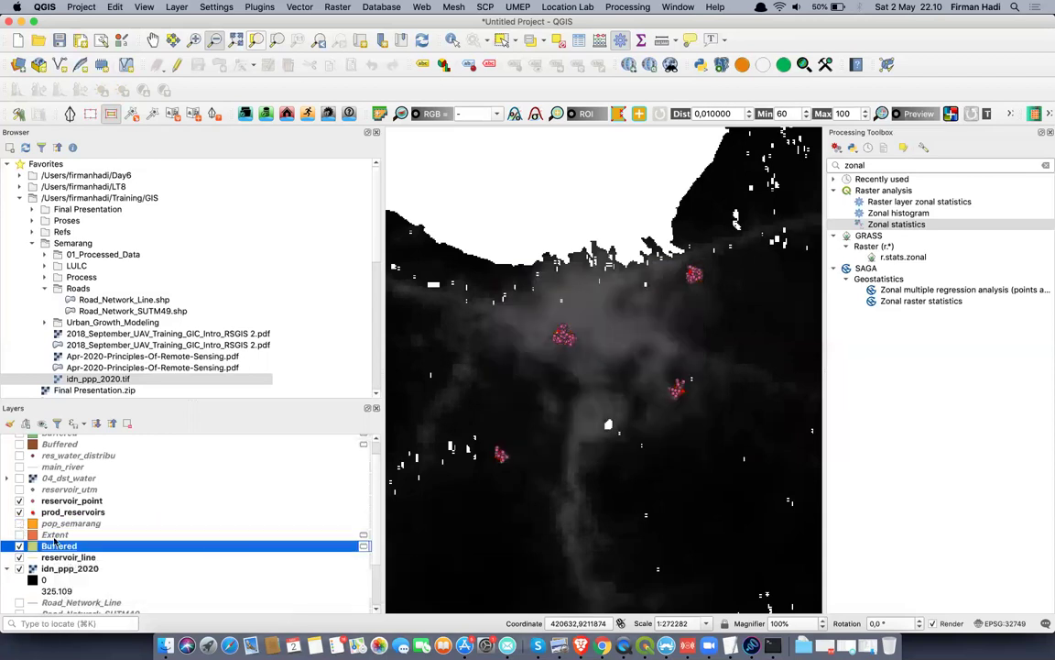
right_click(62, 550)
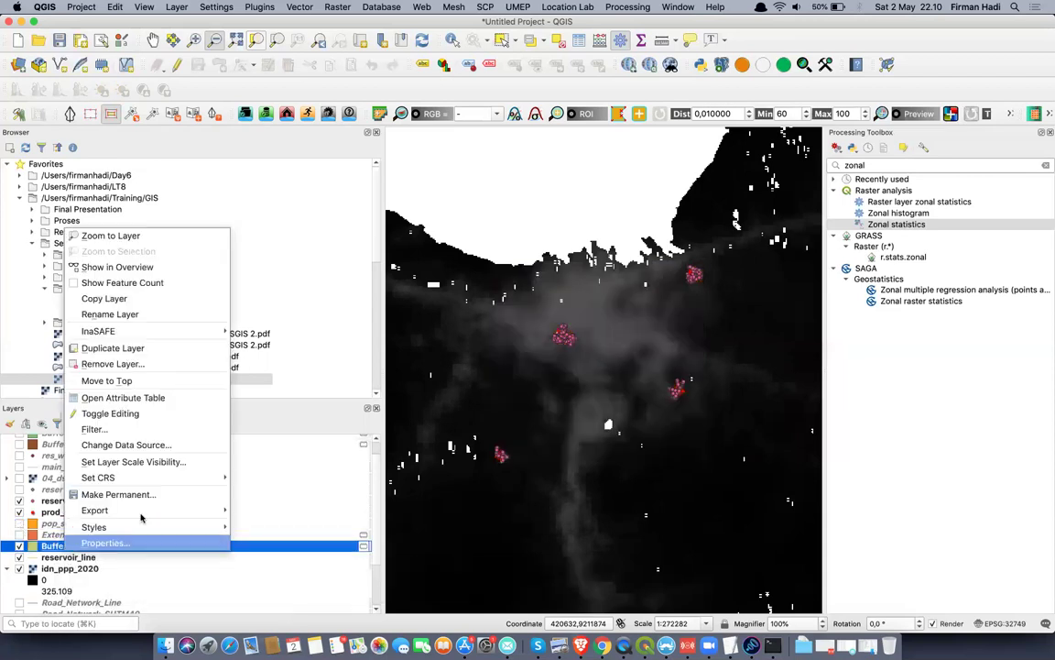
mouse_move(142, 516)
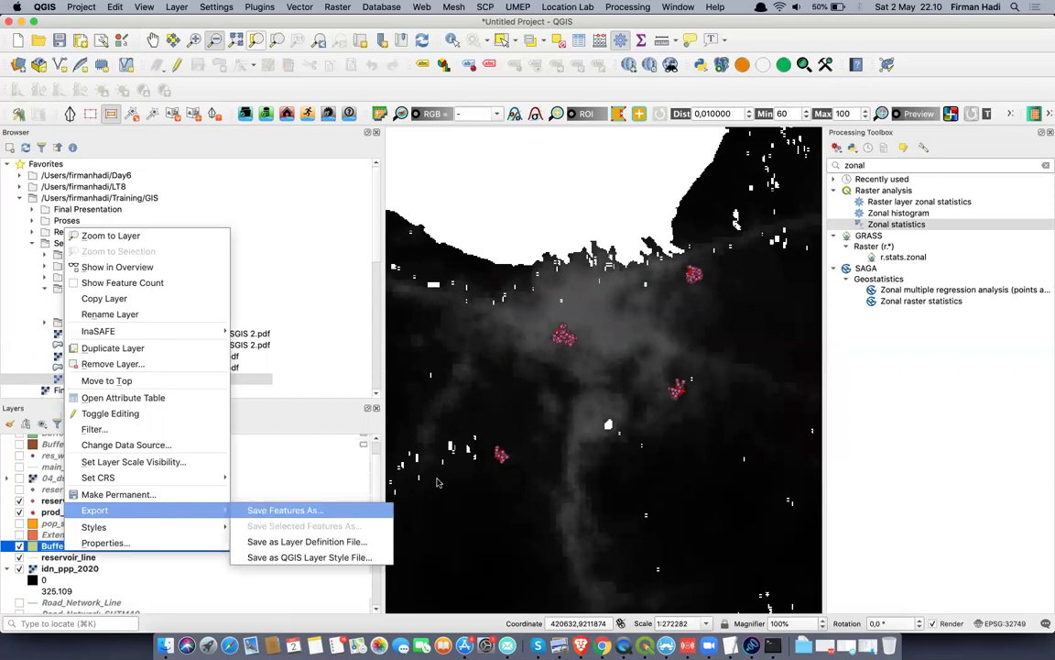
click(266, 510)
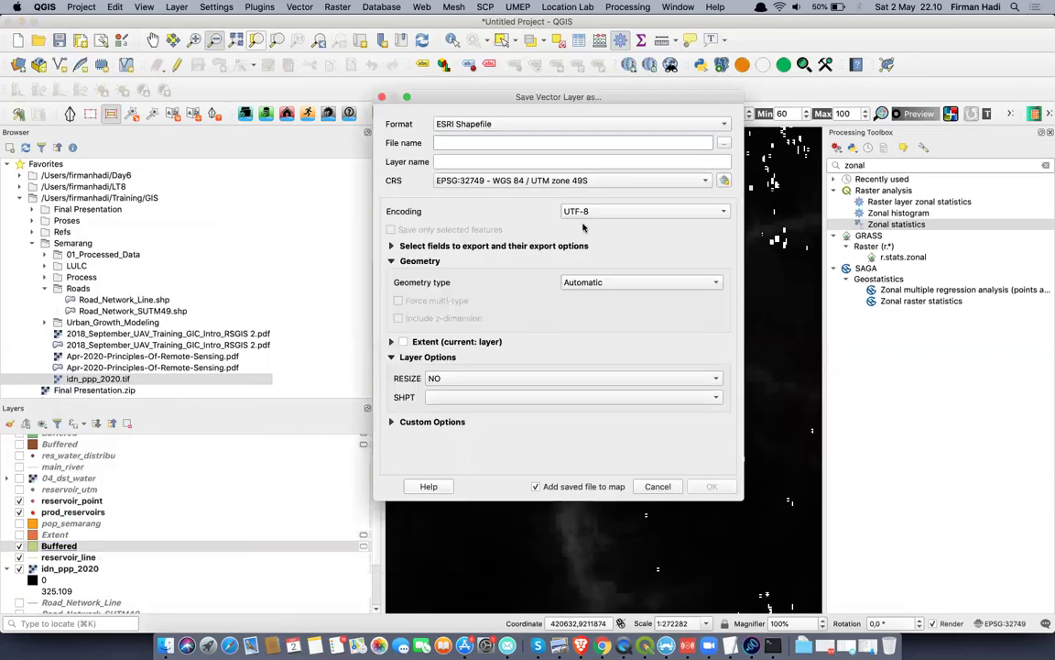
click(724, 144)
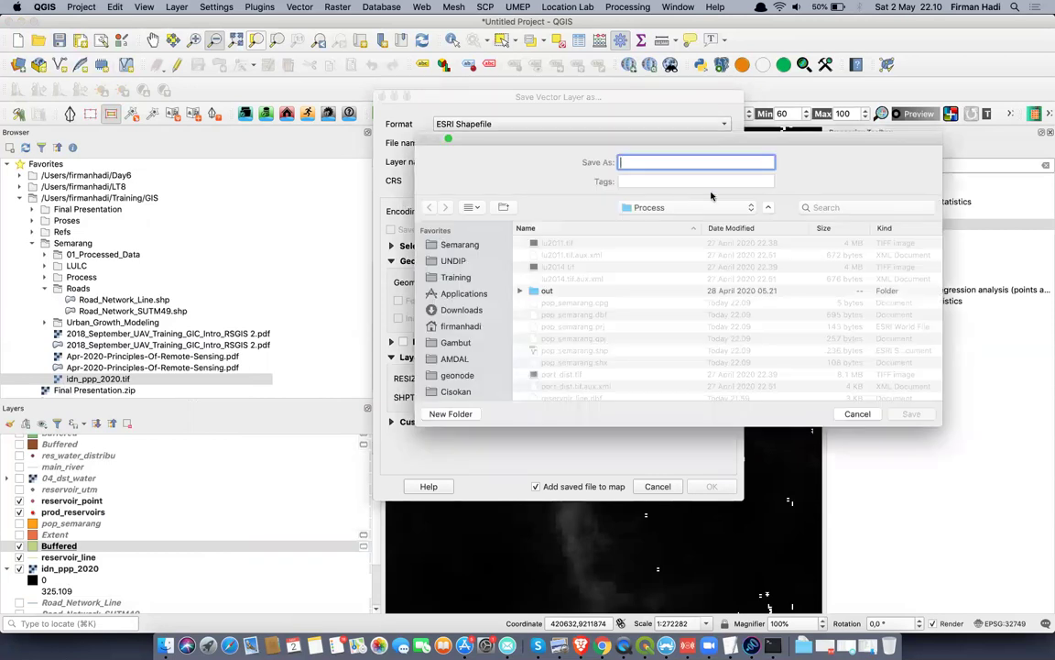
text(water_ll)
key(Return)
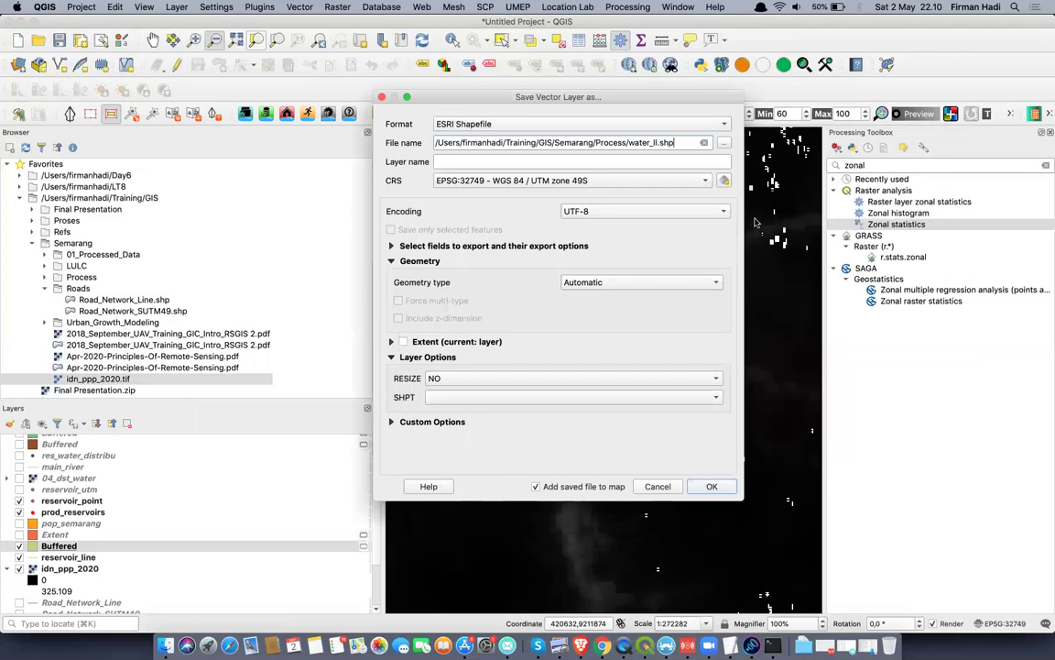
click(693, 180)
click(632, 210)
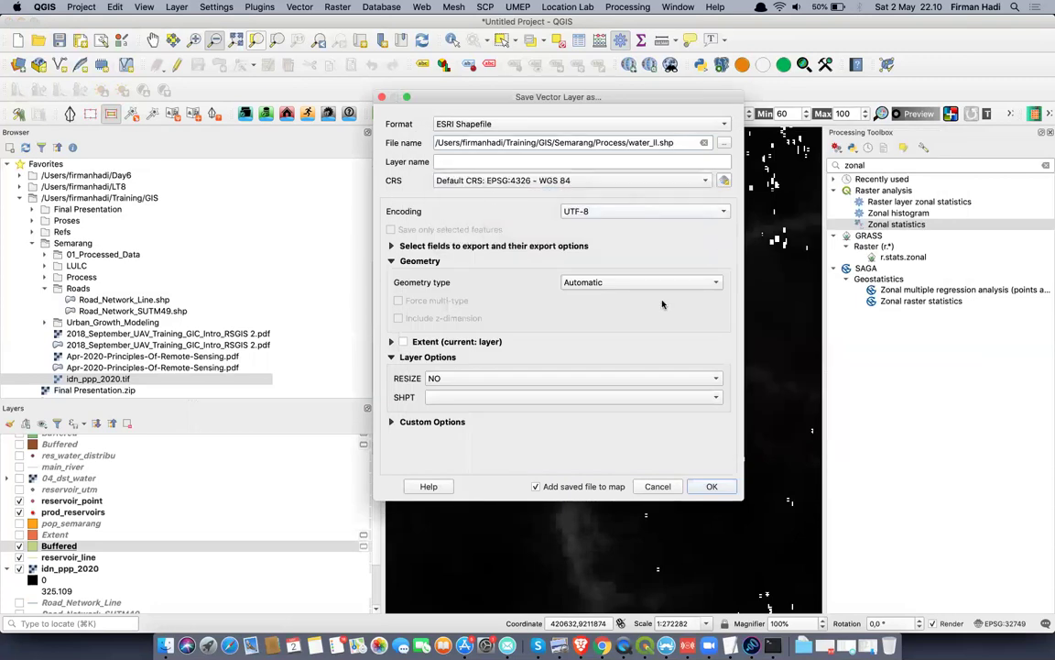
click(701, 486)
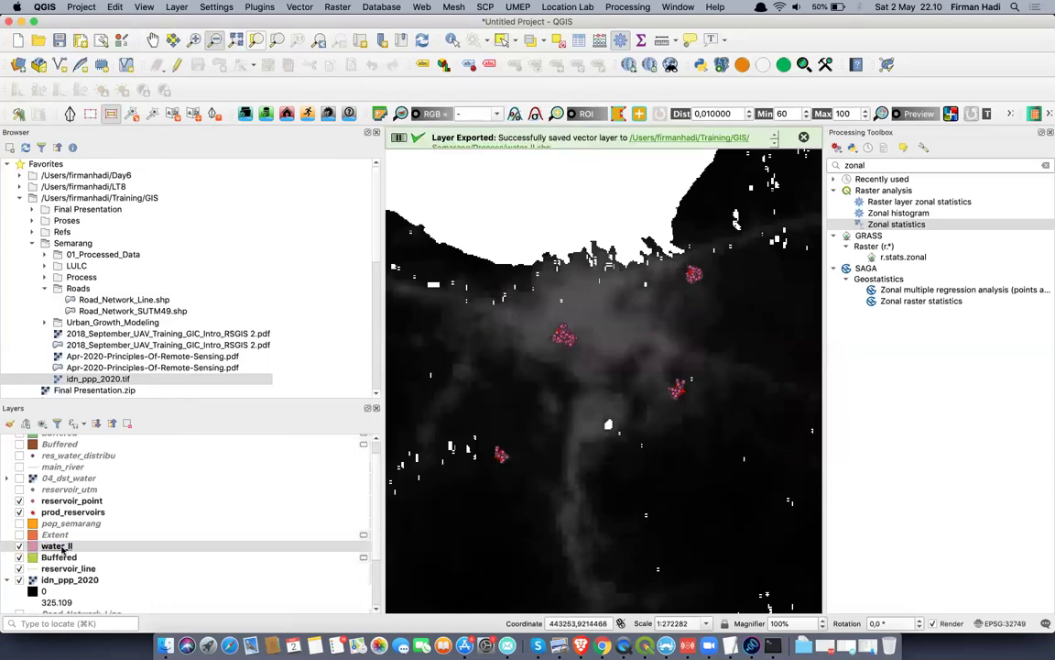
Run Zonal statistics on raster idn_ppp_2020, Band 1 (Gray), using water_ll as the zones layer
double_click(896, 225)
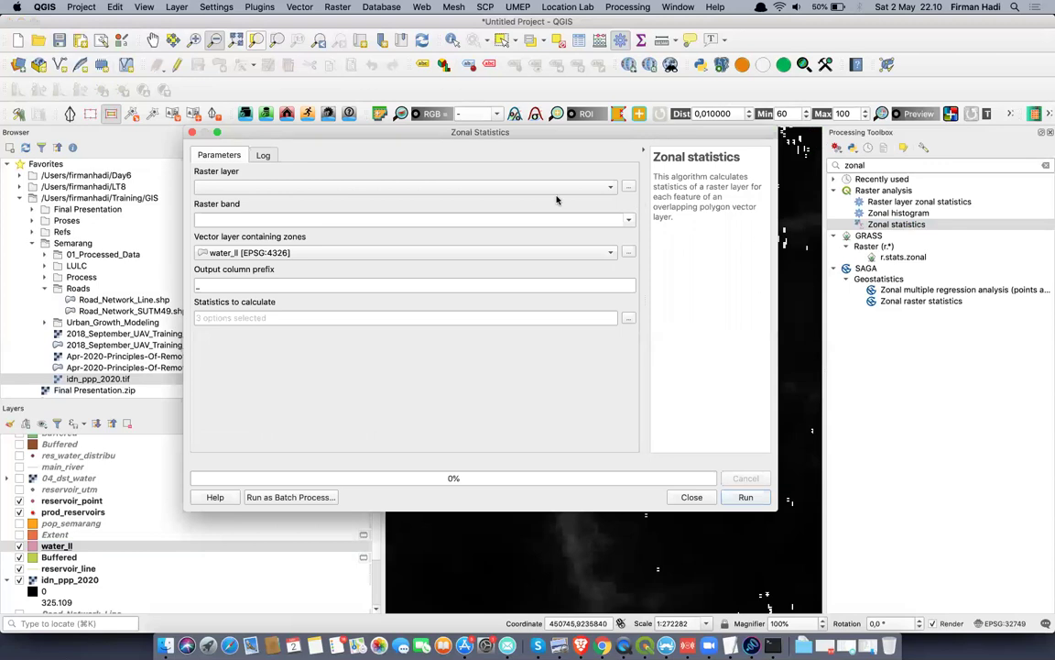
click(503, 187)
click(499, 218)
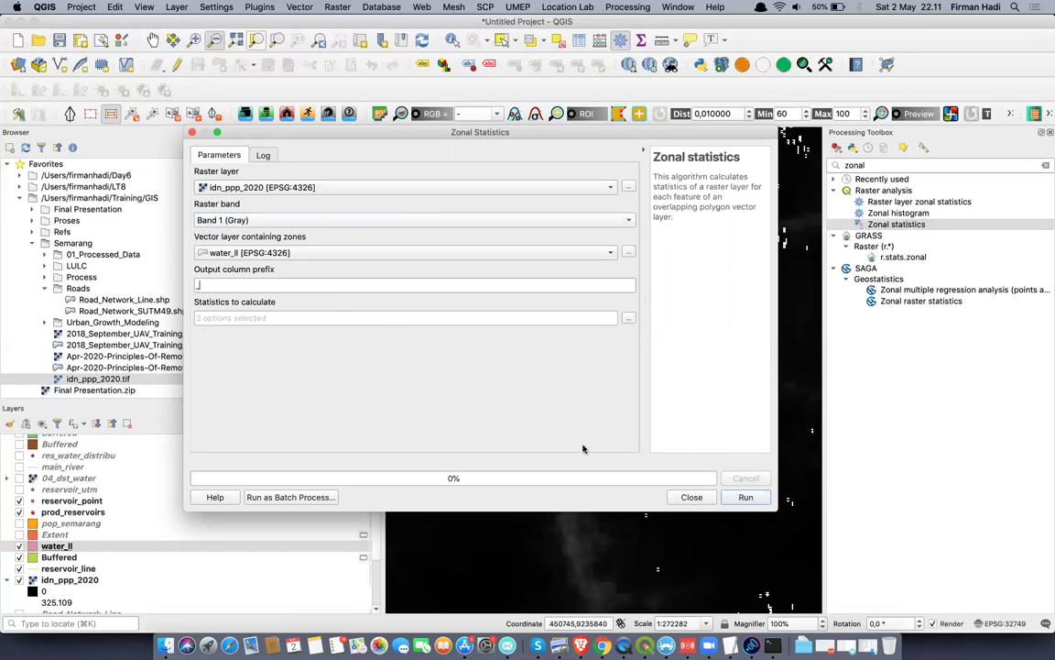
click(746, 497)
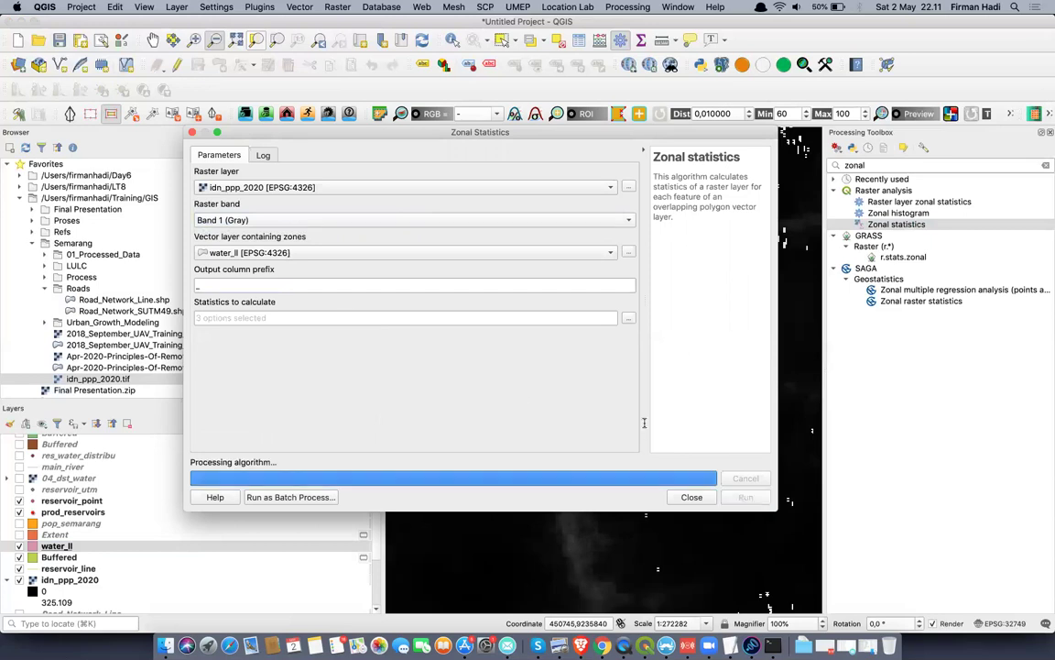
Examine the count and sum statistics in the attribute table of the water_ll layer
right_click(57, 547)
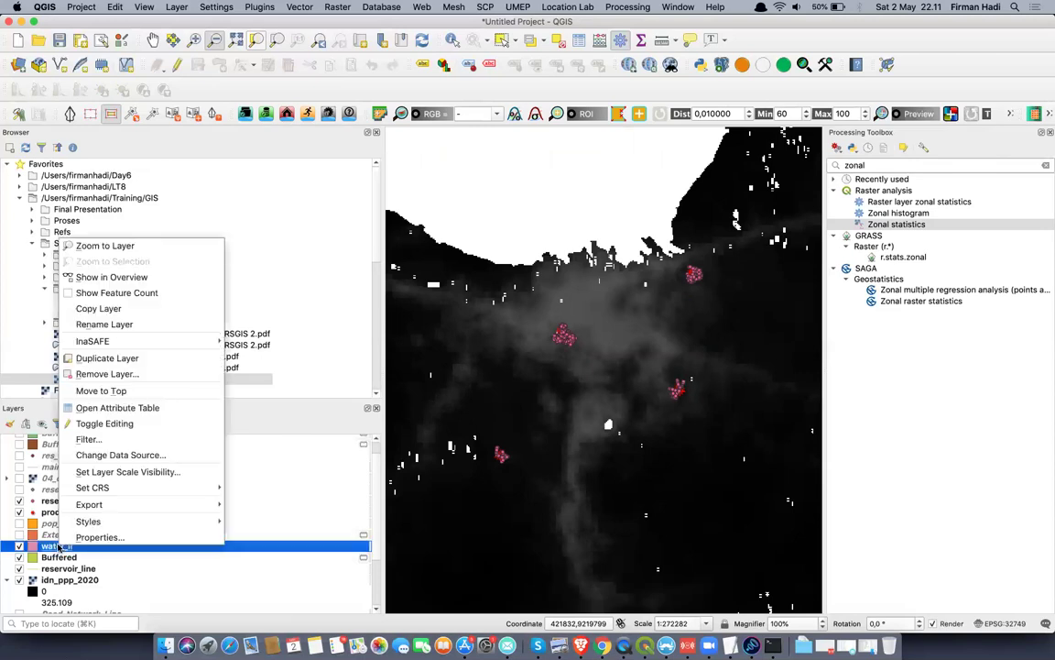
click(128, 406)
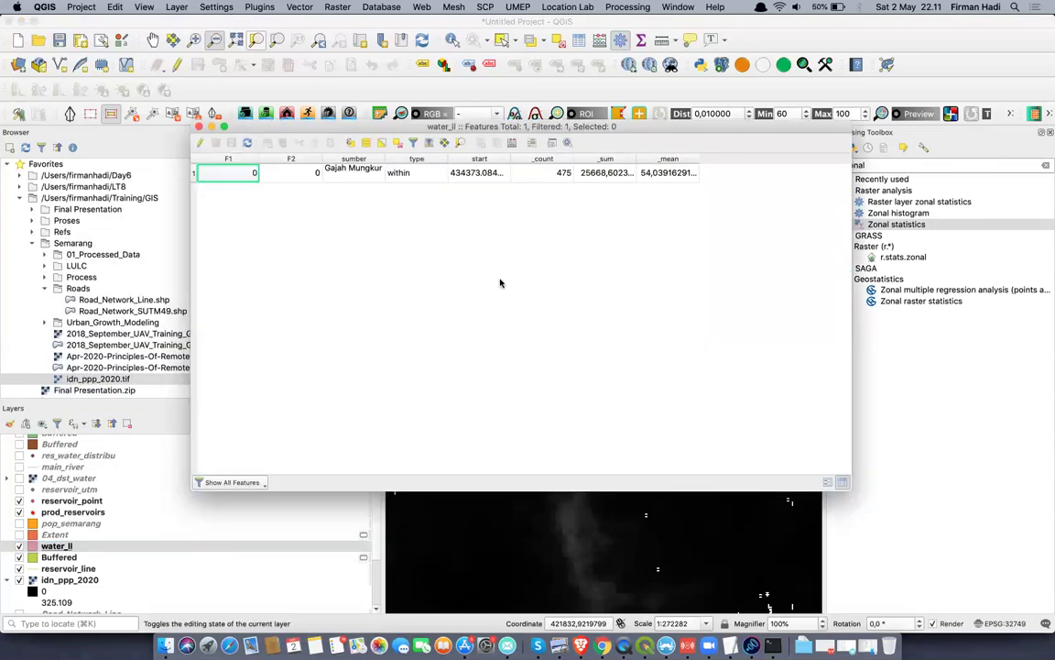
click(553, 172)
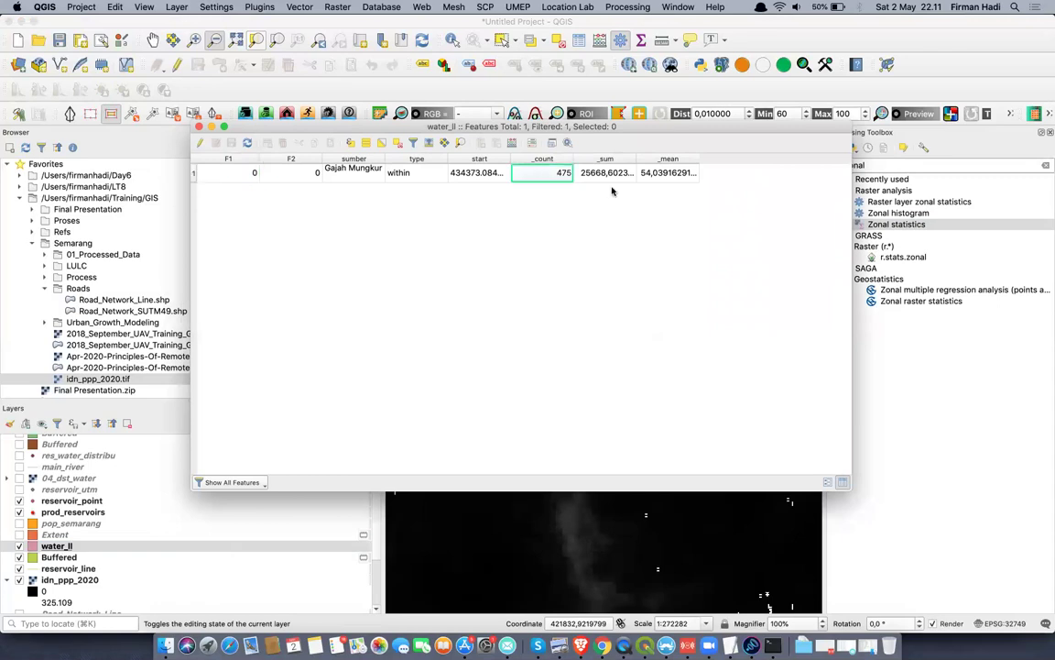
click(609, 172)
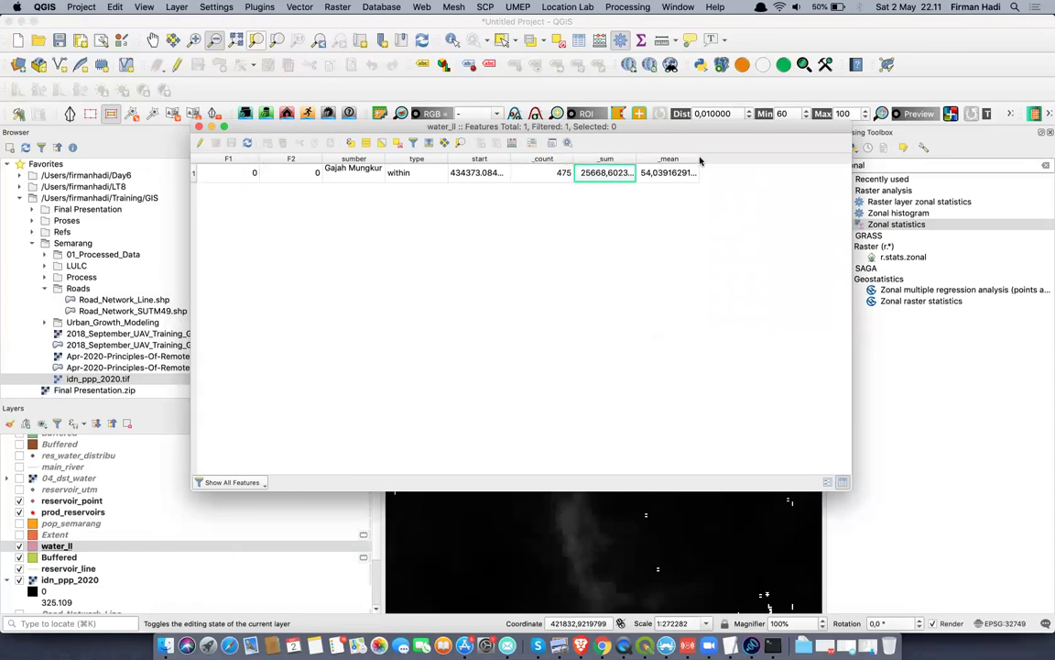
Widen the _mean and _sum columns of the water_ll attribute table to read their values, then close the table
double_click(700, 160)
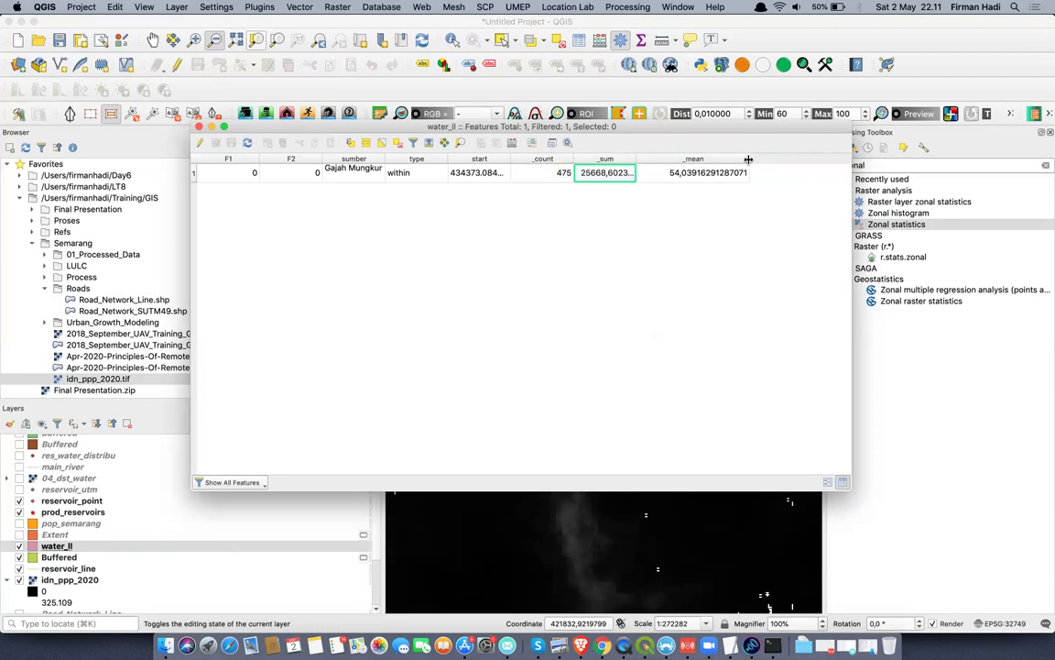
drag(637, 158, 647, 158)
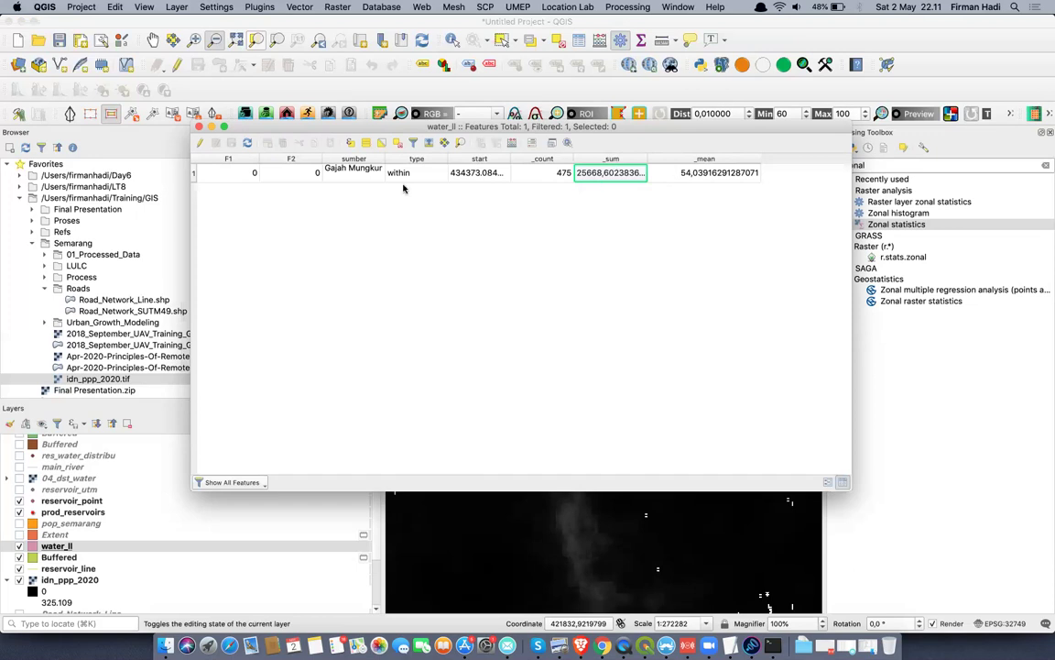
click(199, 126)
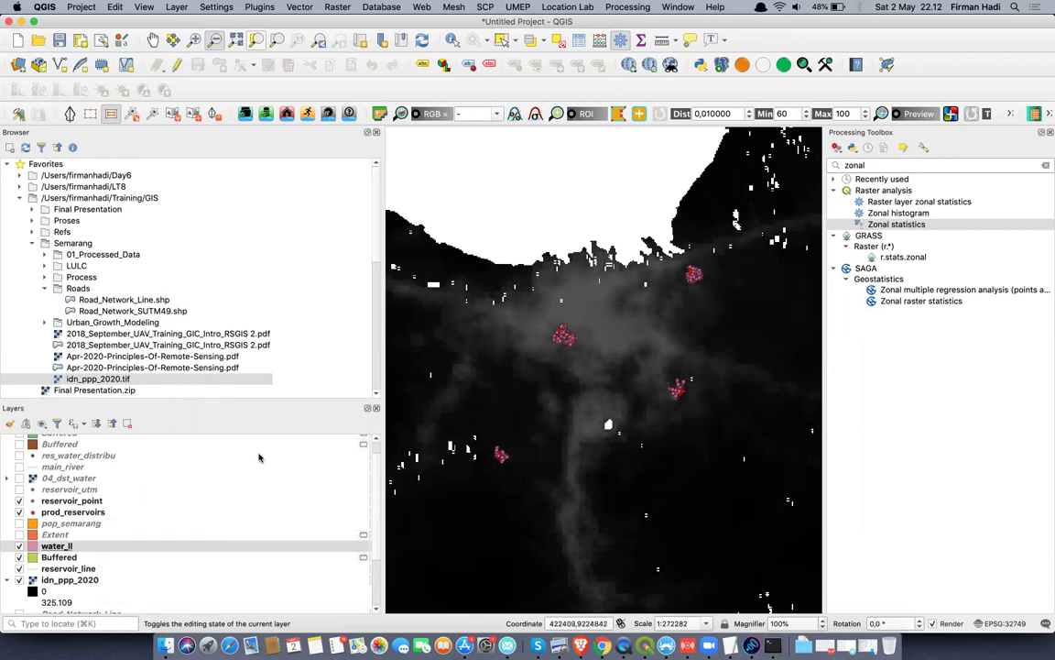
click(82, 455)
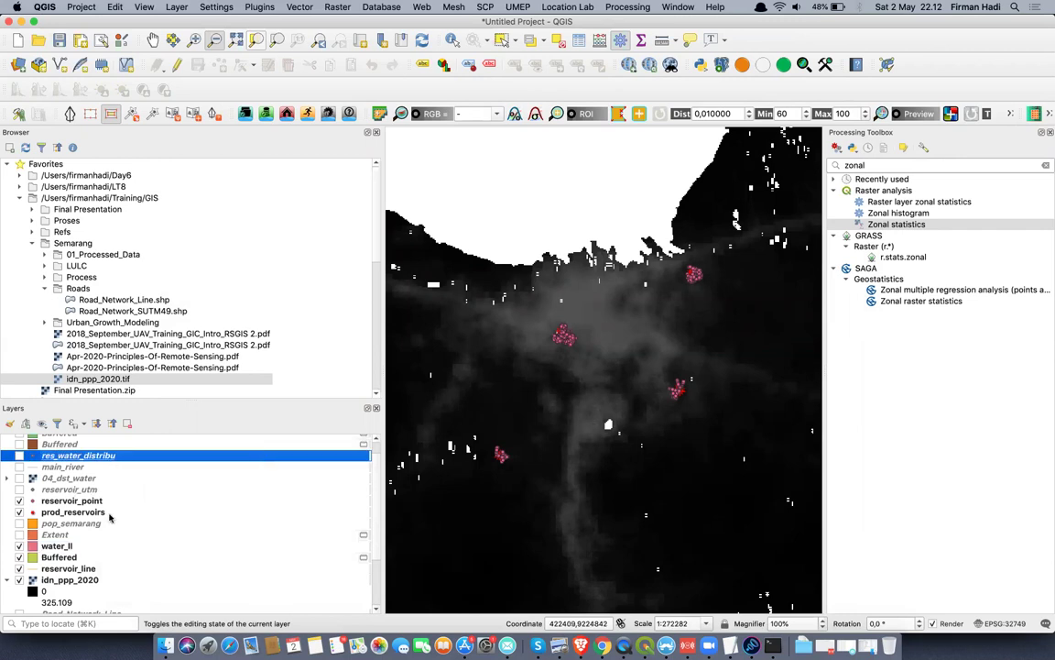
scroll(105, 508, down, 2)
scroll(109, 519, down, 2)
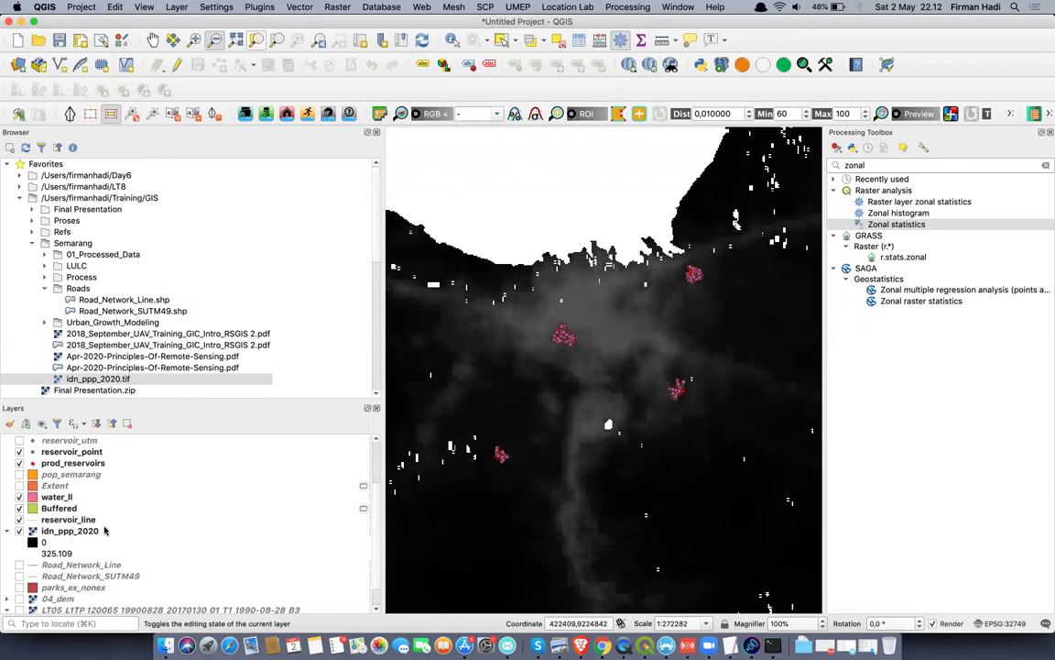
scroll(104, 531, up, 2)
scroll(105, 530, down, 3)
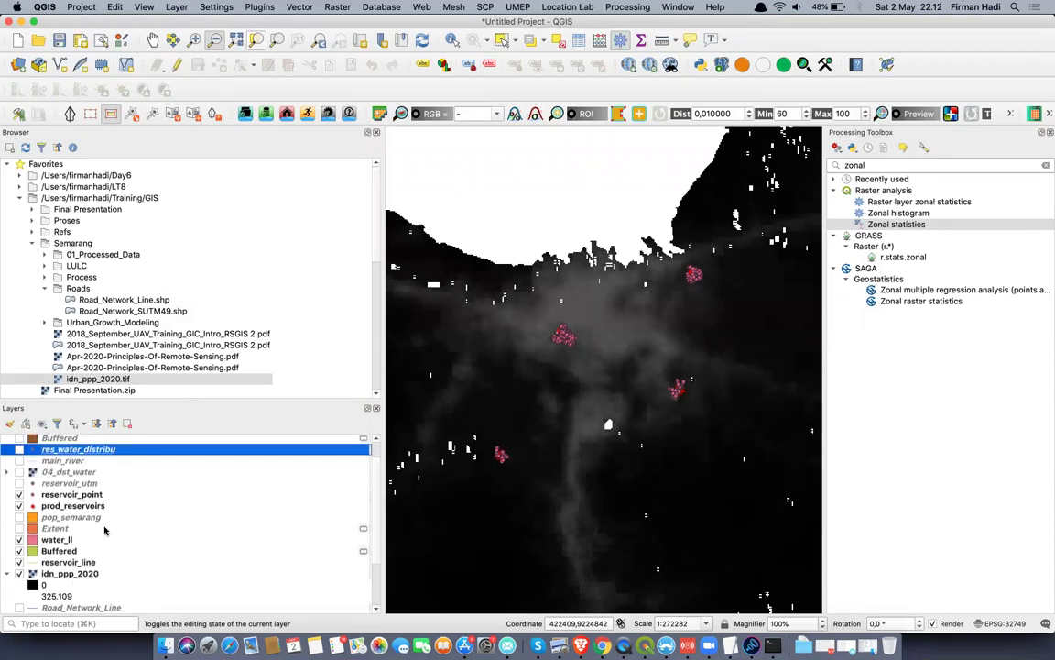
scroll(105, 530, down, 1)
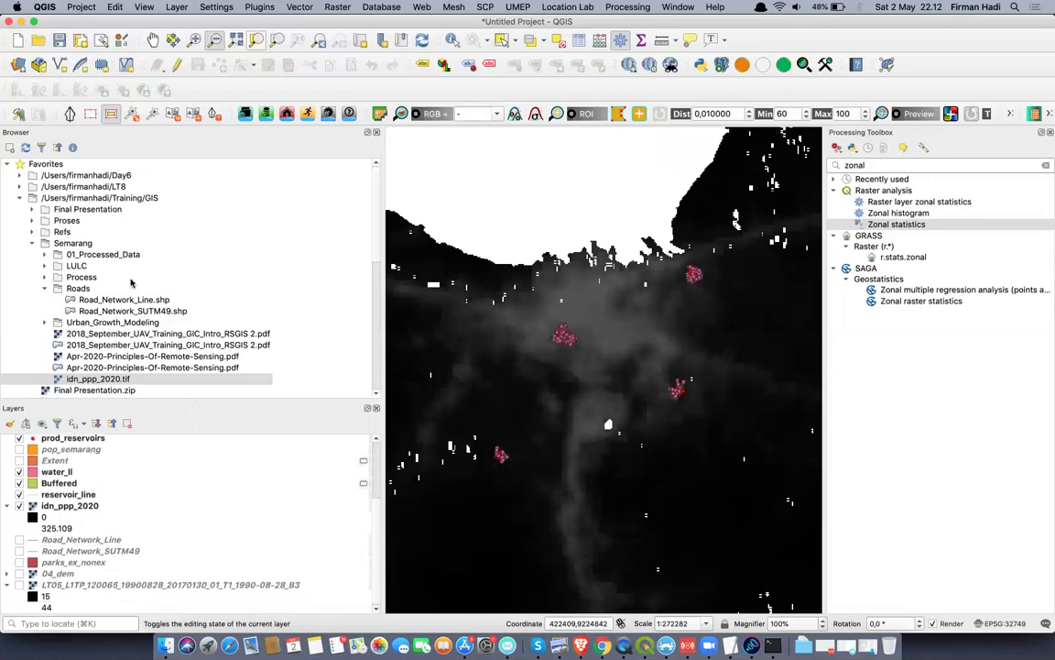
Add the raster 04_dst_water.rst from the Semarang folder's Urban_Growth_Modeling subfolder to the map
click(33, 245)
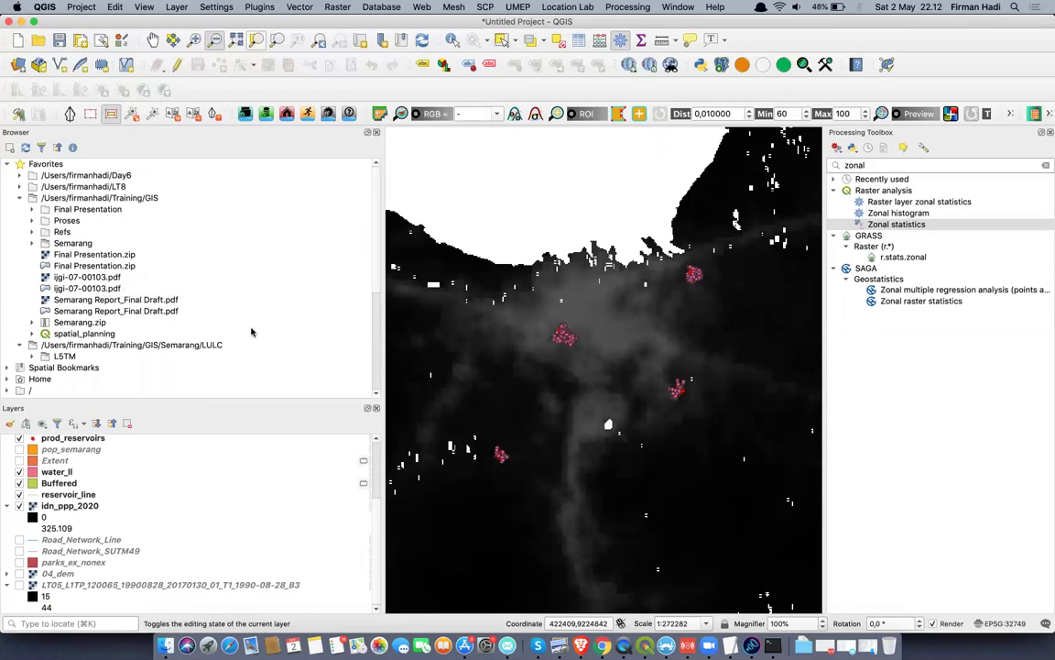
click(32, 243)
click(44, 288)
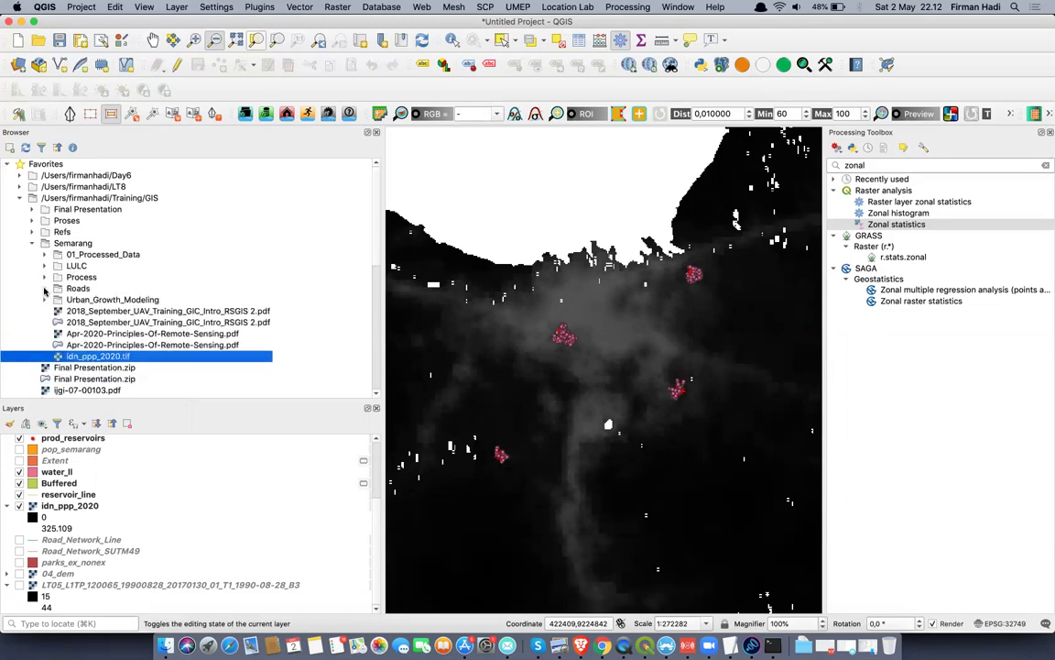
double_click(116, 300)
scroll(156, 321, down, 1)
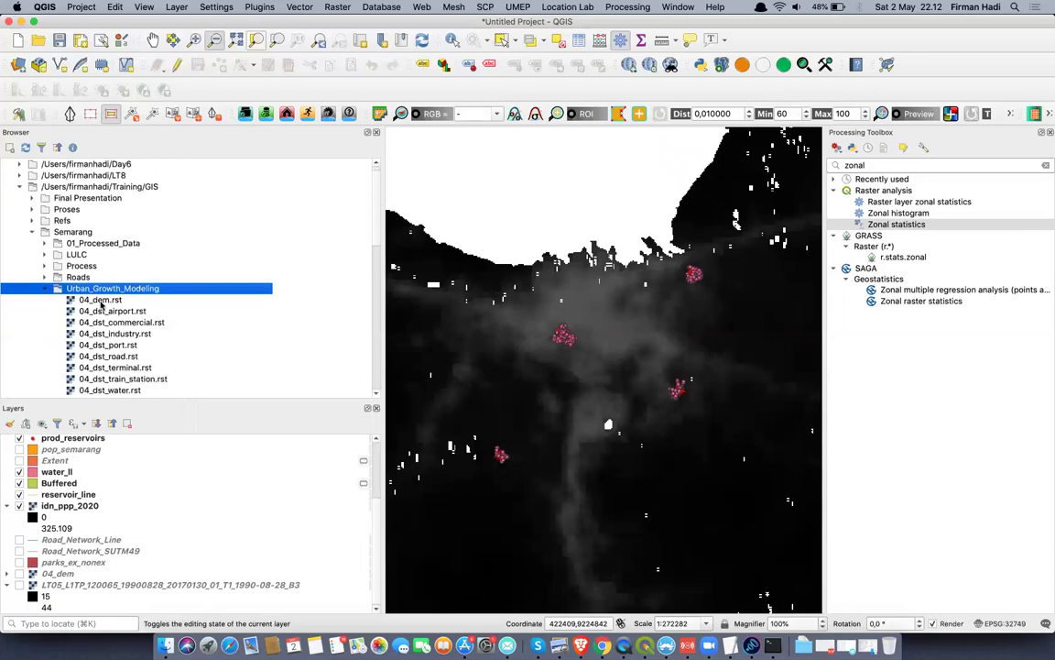
scroll(157, 327, down, 3)
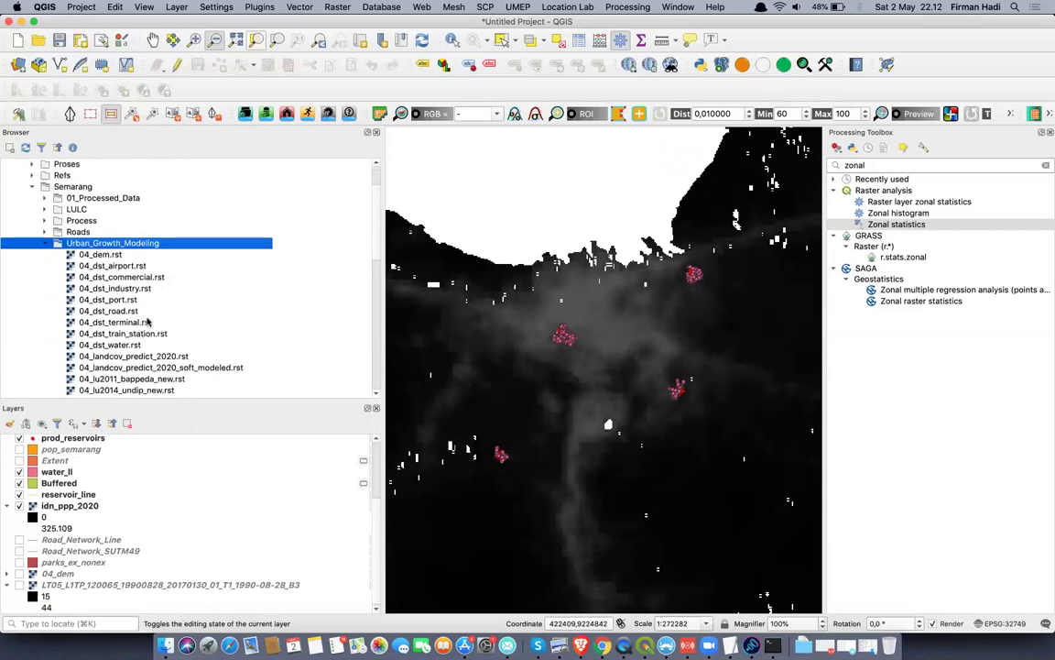
double_click(110, 344)
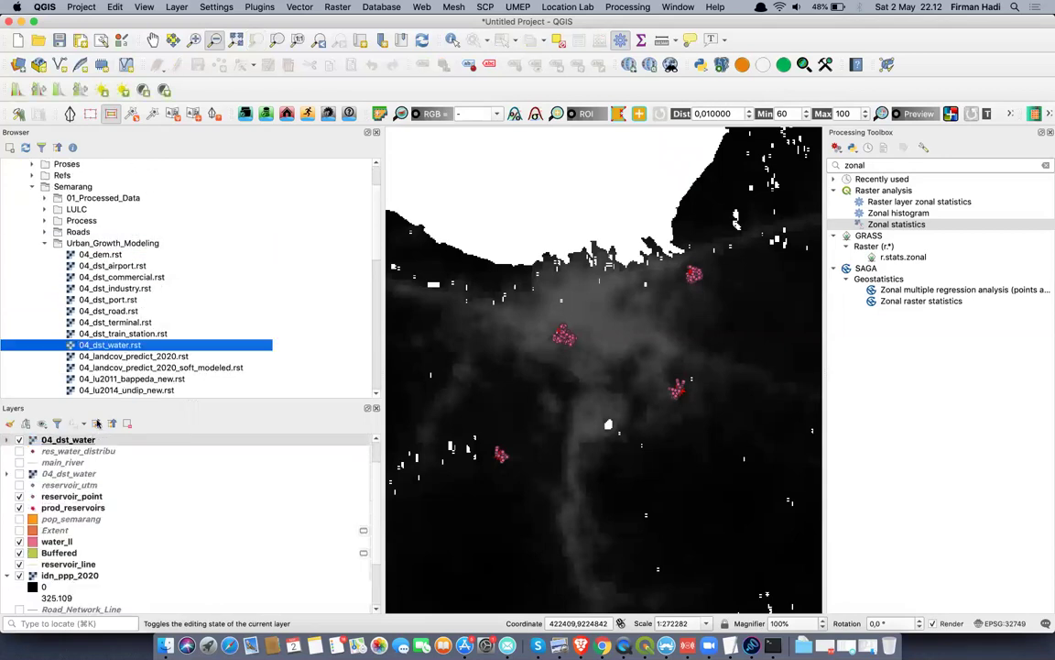
Set the render type of the newly added 04_dst_water layer to Singleband gray
right_click(78, 444)
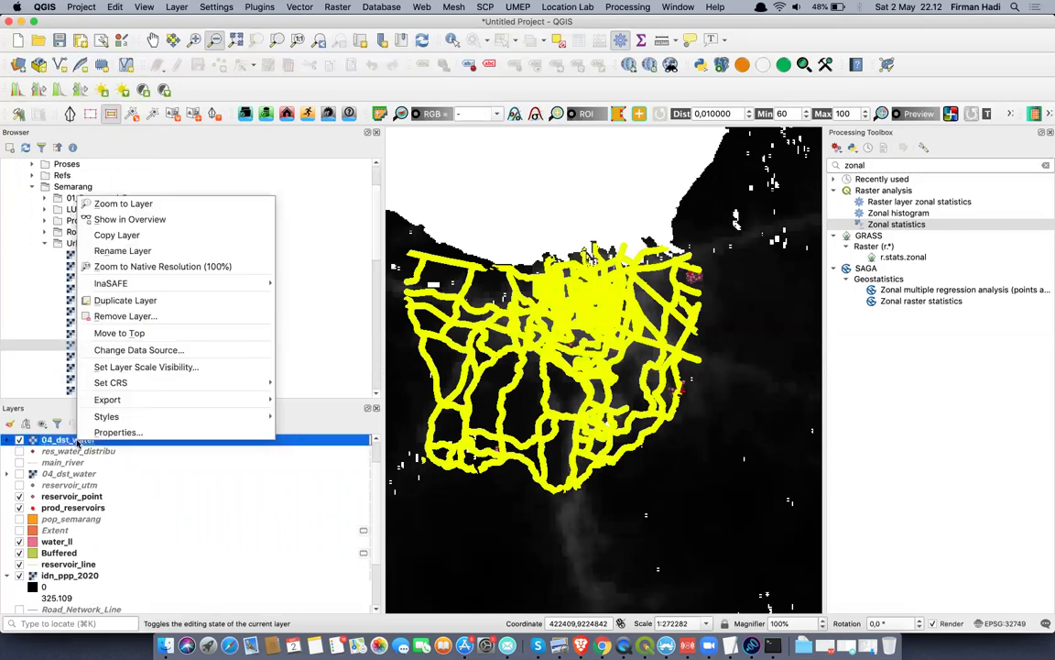
click(96, 435)
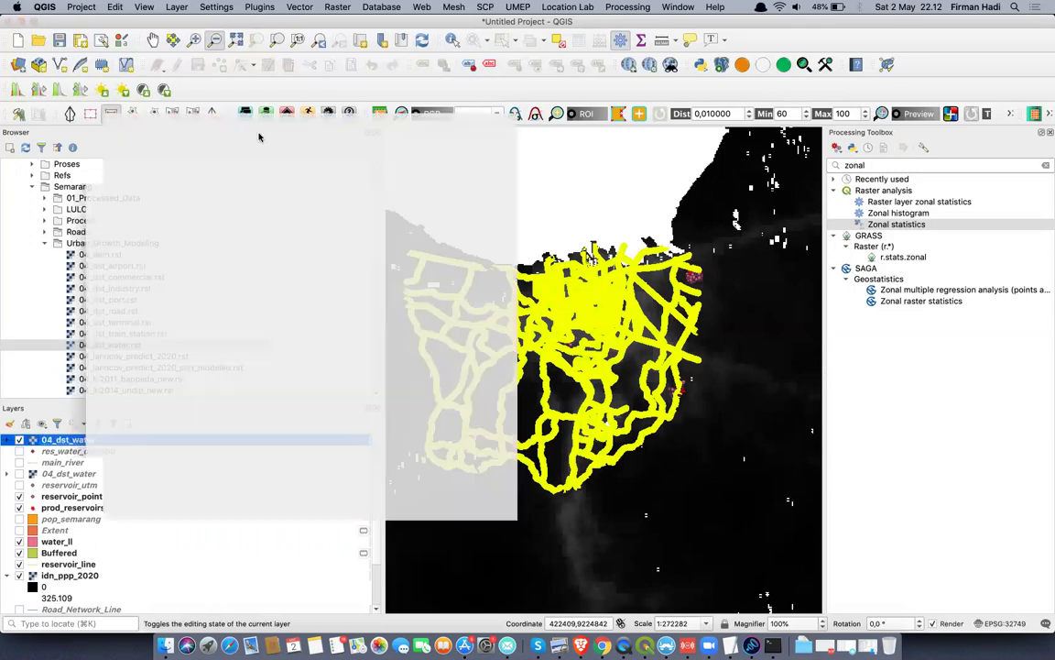
click(224, 107)
click(223, 121)
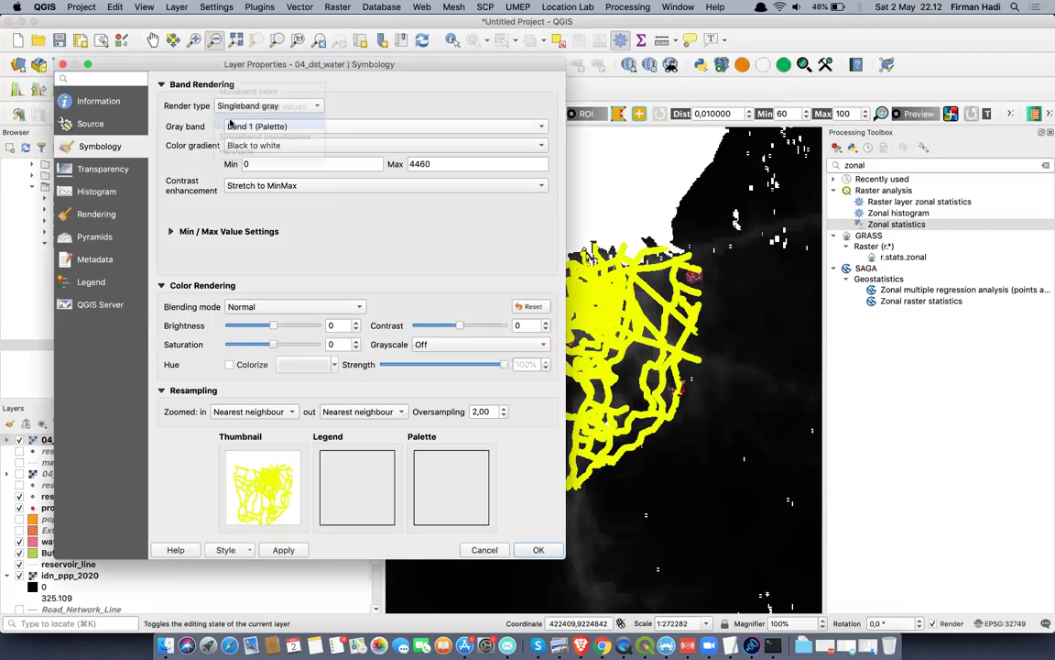
click(284, 549)
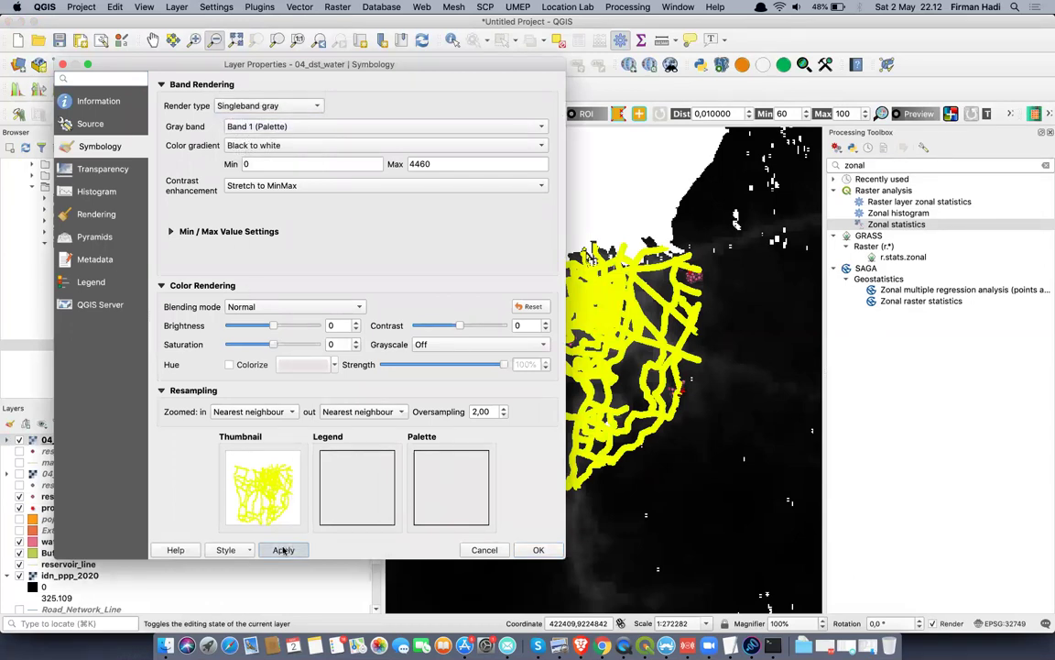
click(539, 550)
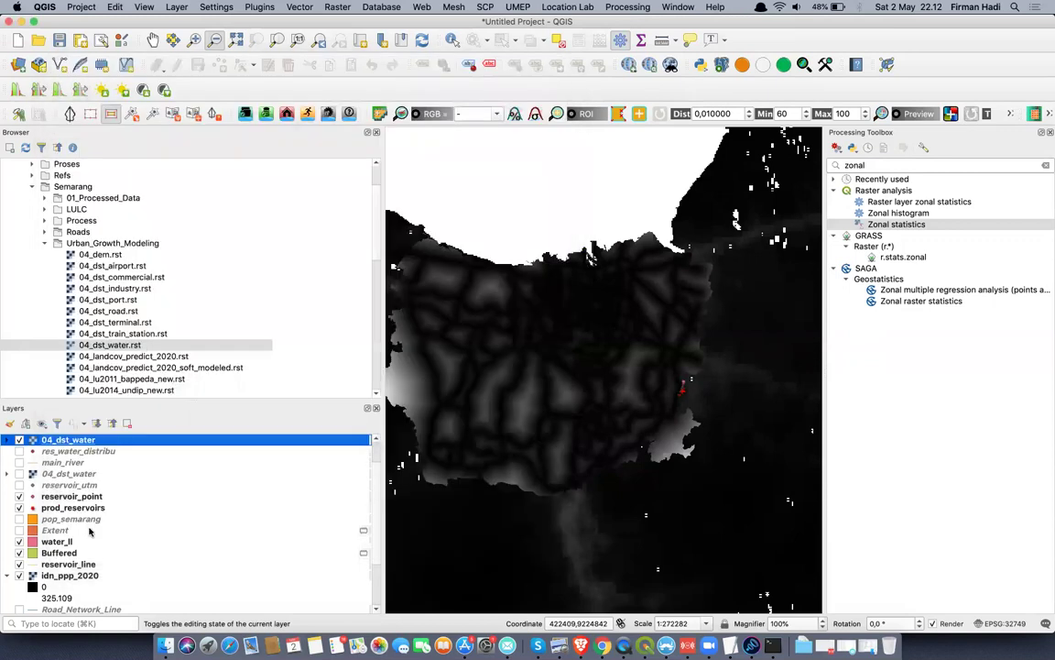
Hide idn_ppp_2020 and reorder the visible 04_dst_water layer to sit just below prod_reservoirs
click(20, 577)
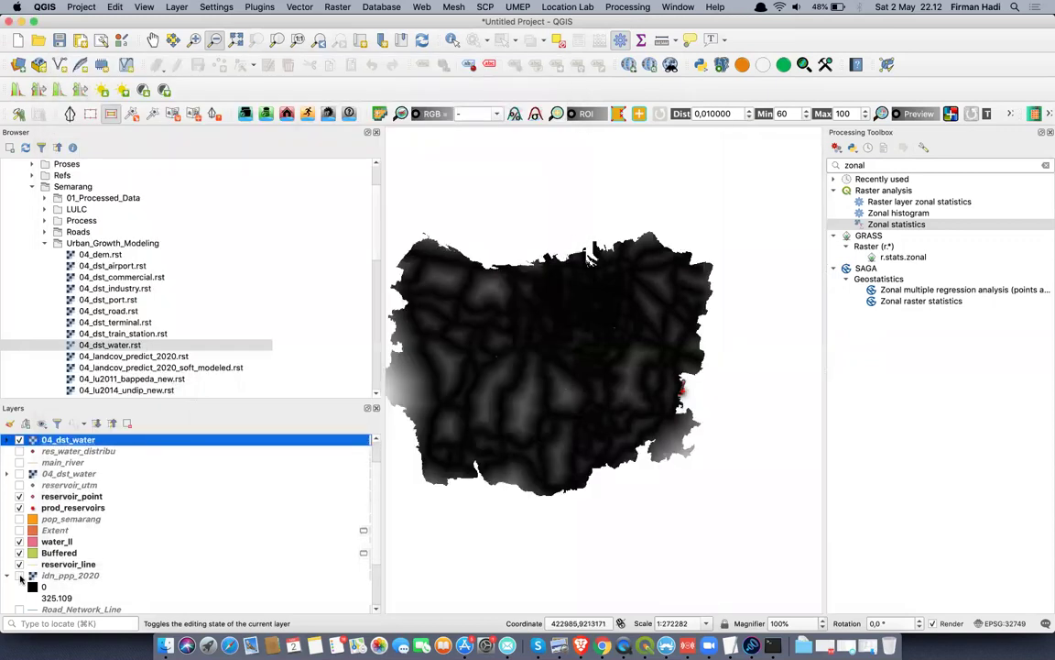
drag(79, 440, 83, 520)
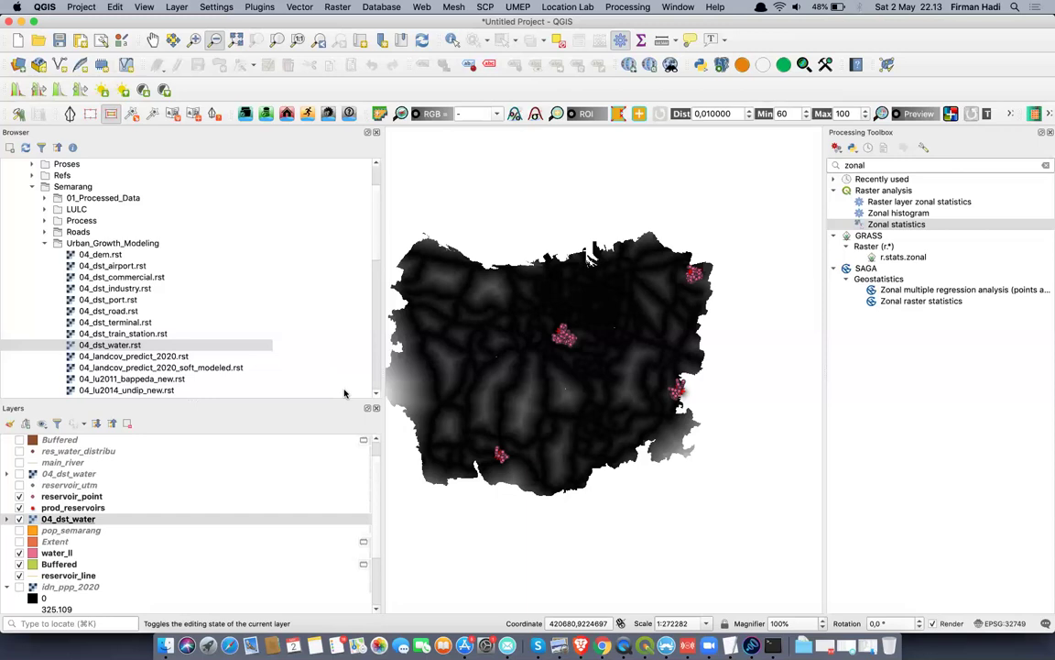
Switch to Microsoft Excel, decline opening Microsoft Update Assistant, and create a blank workbook
key(alt+space)
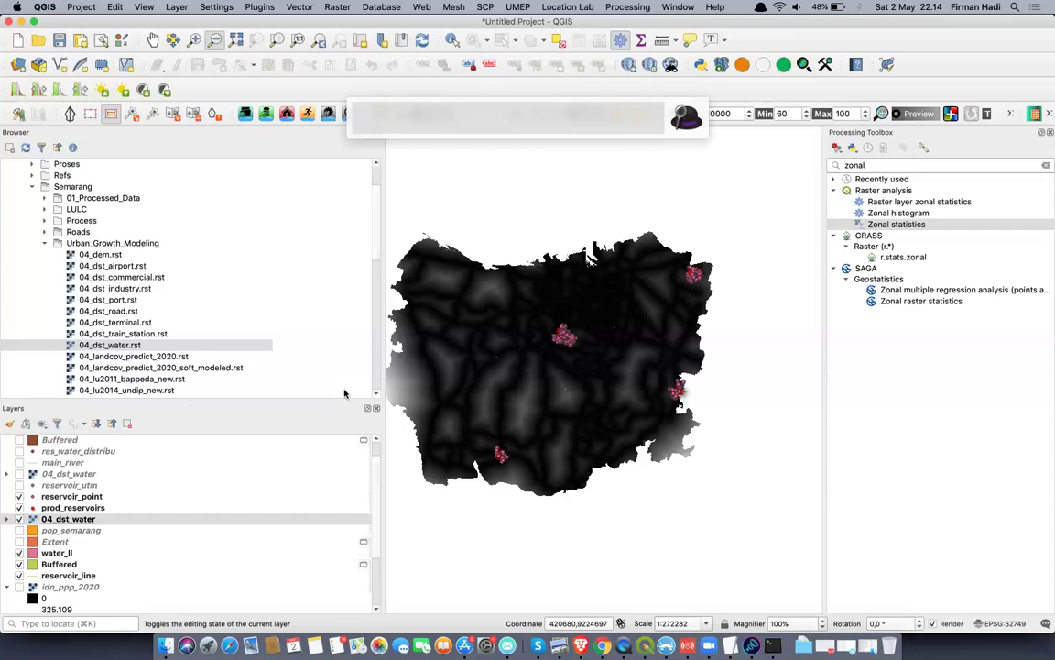
text(ex)
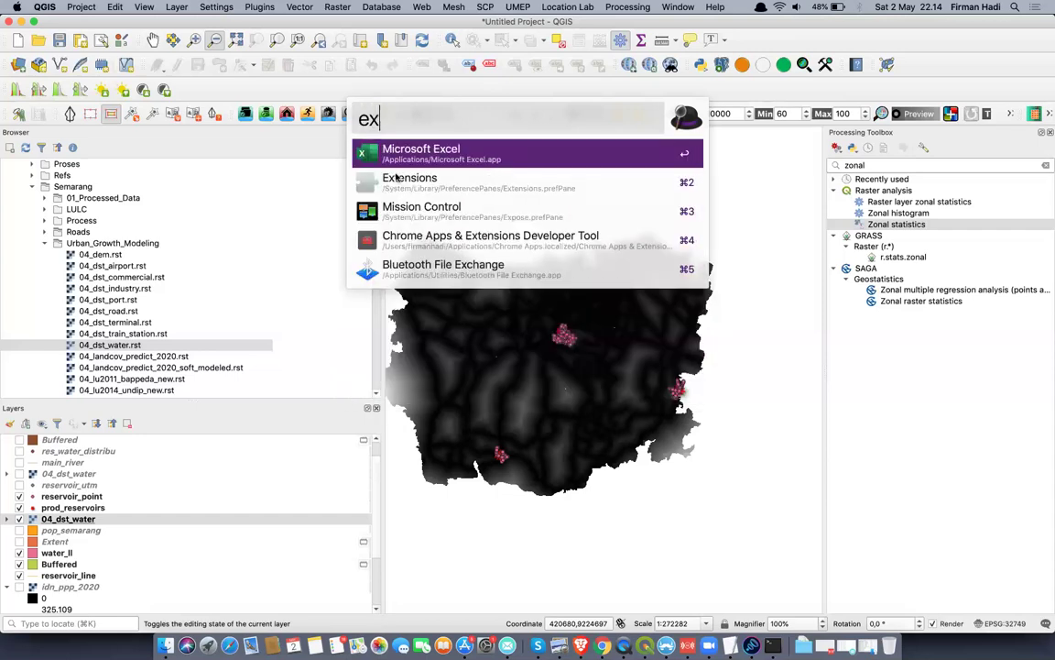
key(Return)
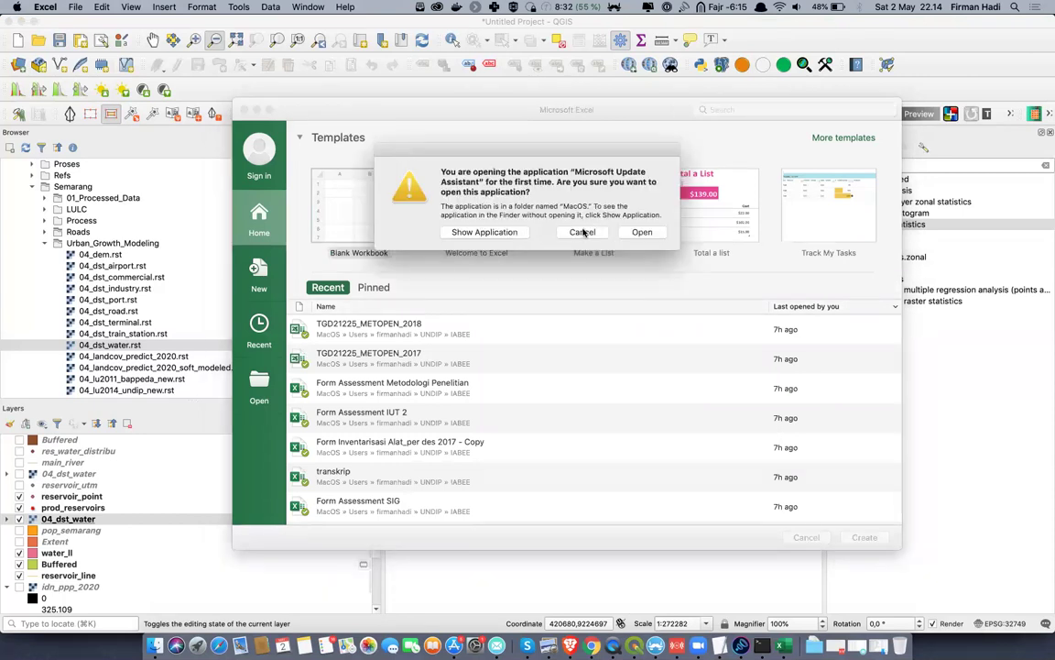
click(581, 231)
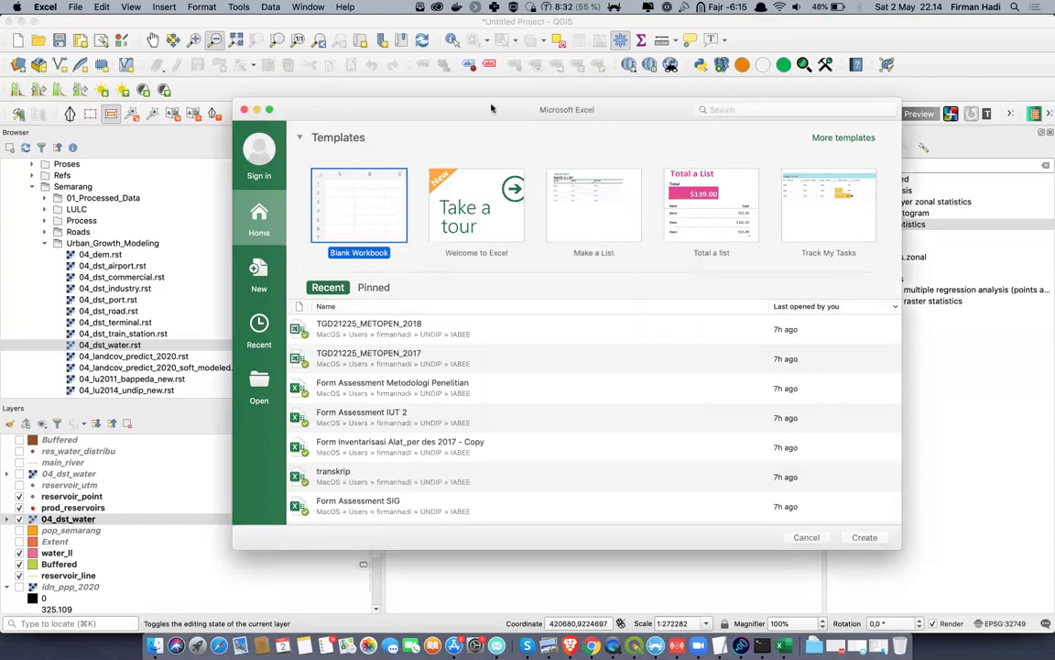
drag(491, 108, 432, 107)
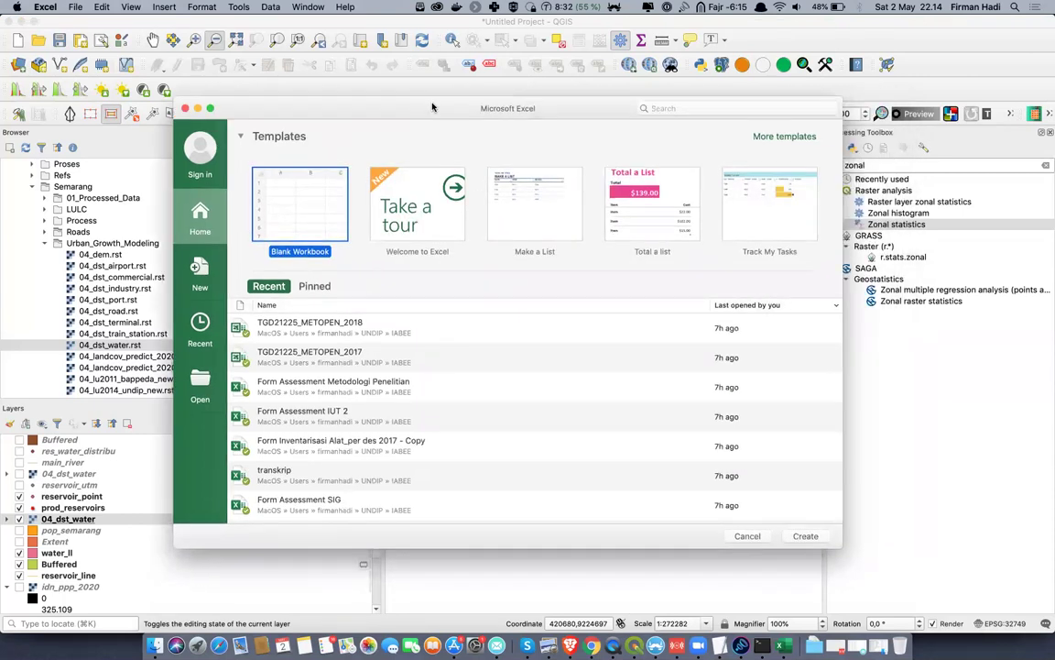
click(806, 537)
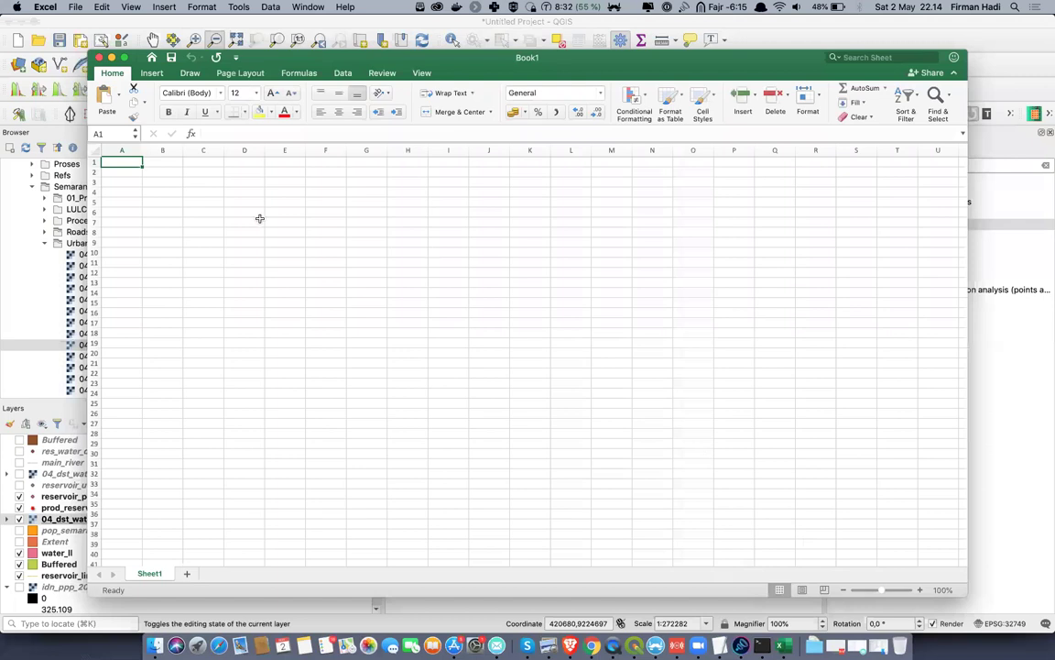
Enter the column headers ID, Name and Date in cells A1 to C1, enlarging the sheet view
text(ID)
key(Tab)
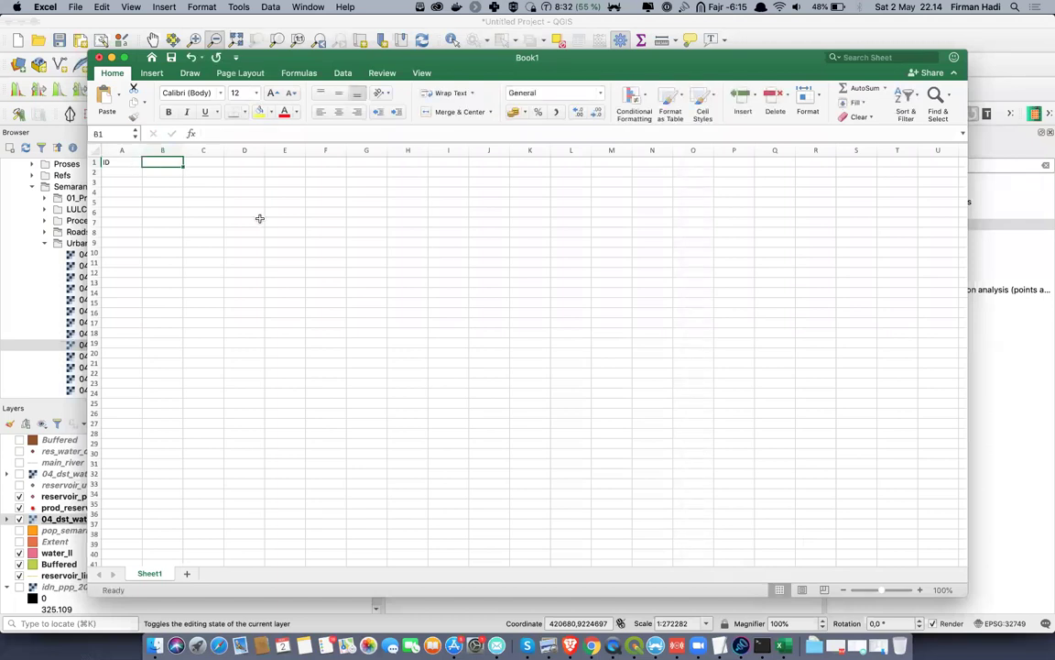
text(Name)
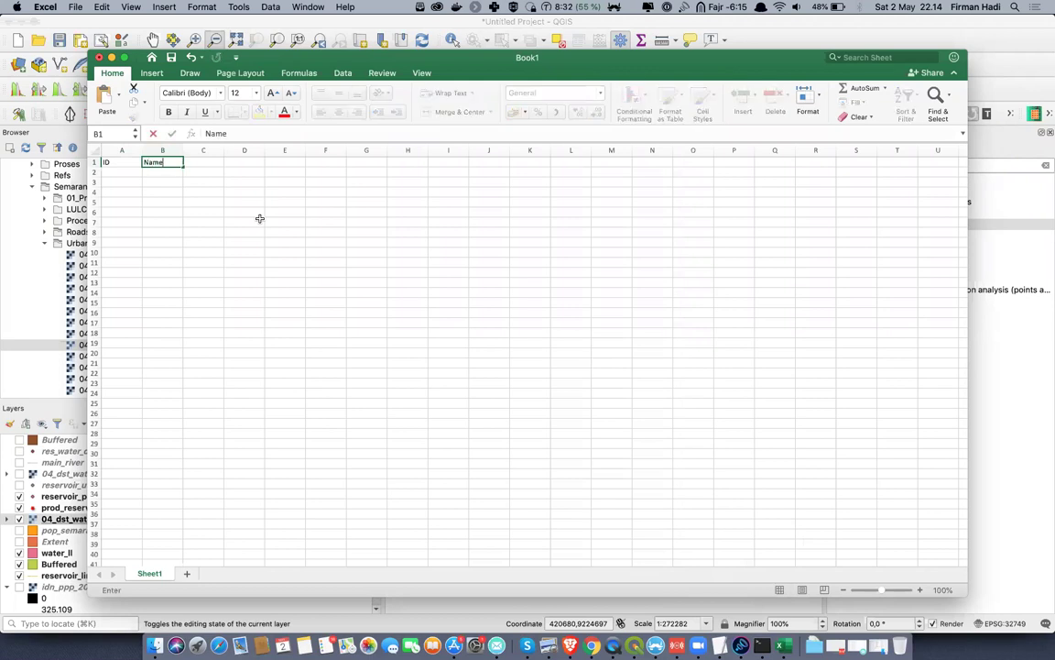
key(Tab)
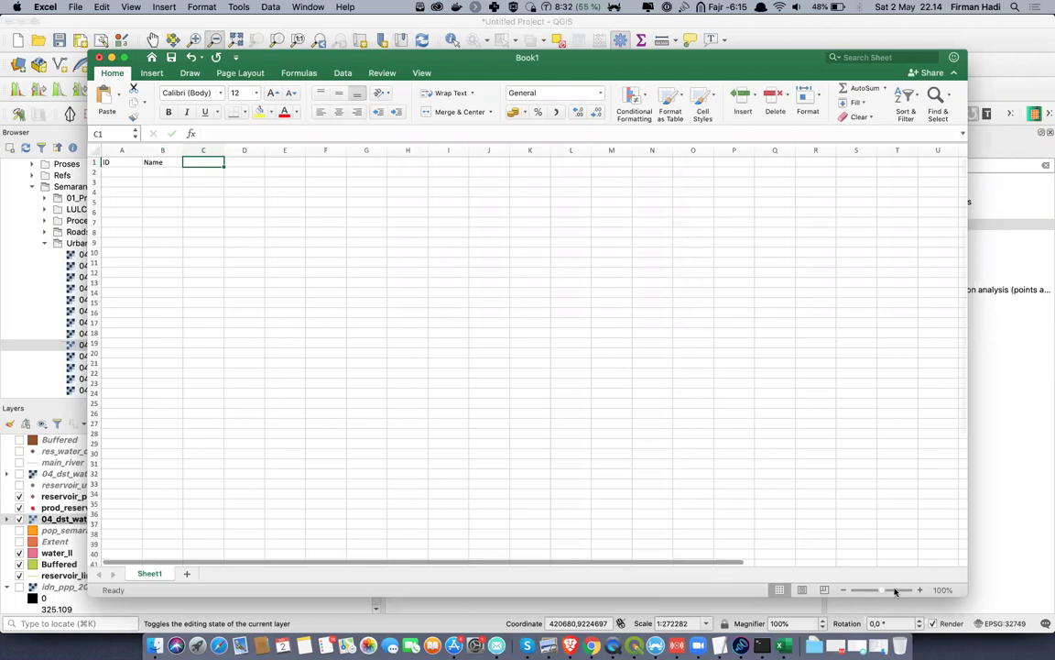
drag(890, 589, 896, 592)
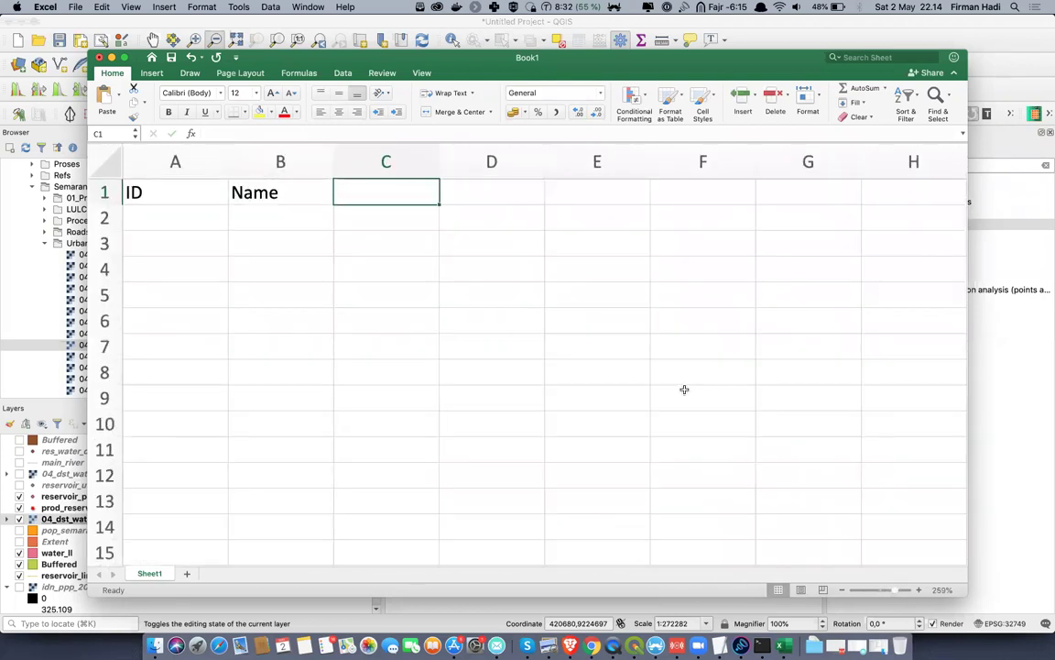
click(405, 292)
click(390, 193)
text(Date)
key(Tab)
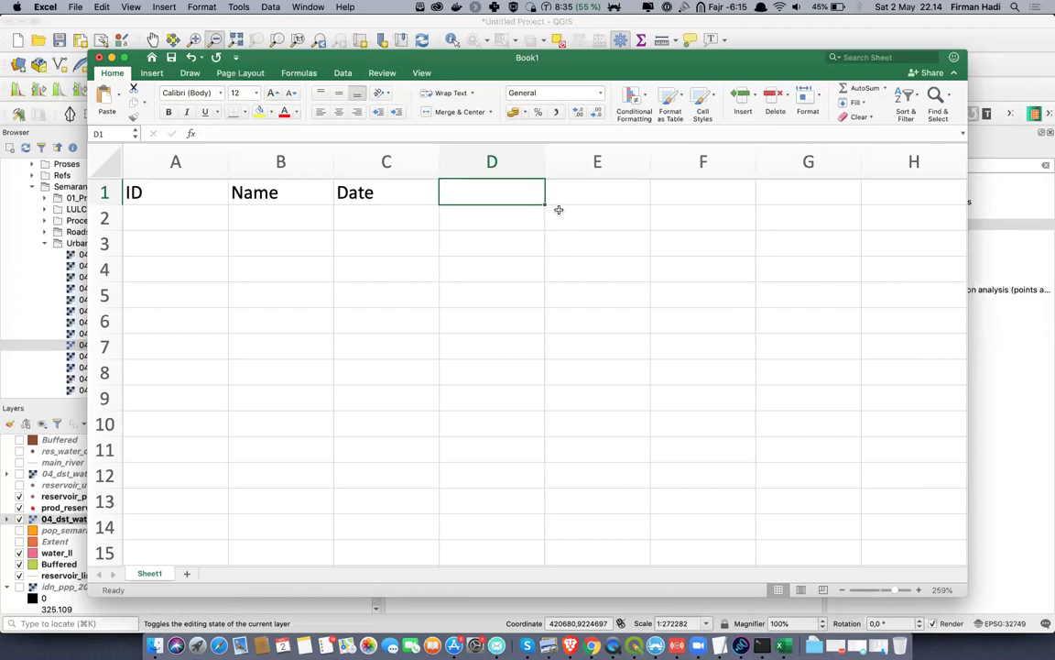
Fill the ID column with 1, 2 and 3 in cells A2 to A4
key(Left)
key(Left)
key(Left)
key(Down)
text(1)
key(Return)
text(2)
key(Return)
text(3)
key(Tab)
Fill the Name column with A, B and C in cells B2 to B4
key(Up)
key(Up)
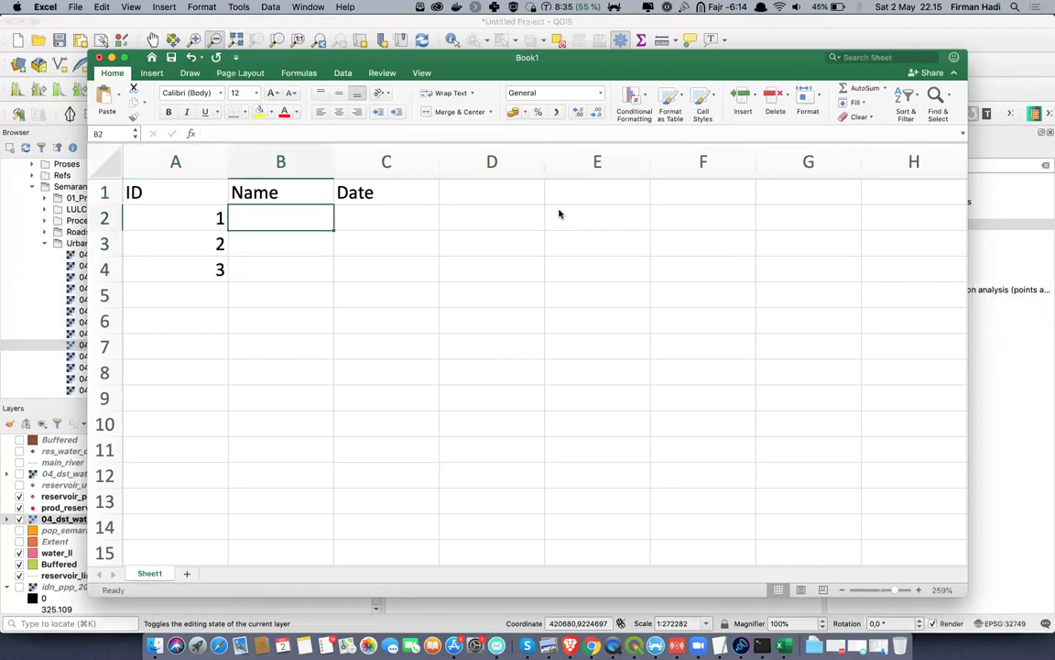
key(shift+Down)
text(A)
key(Return)
text(B)
key(Return)
text(C)
key(Tab)
Enter the date 2020-04-22 for record A in cell C2
key(Tab)
key(Up)
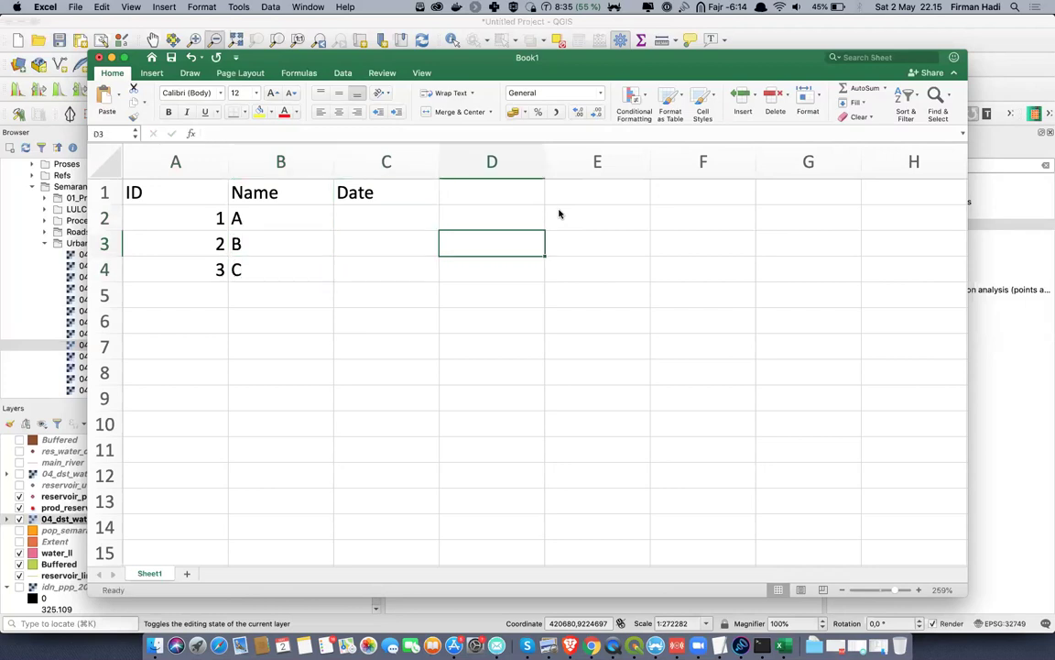
key(Up)
key(Left)
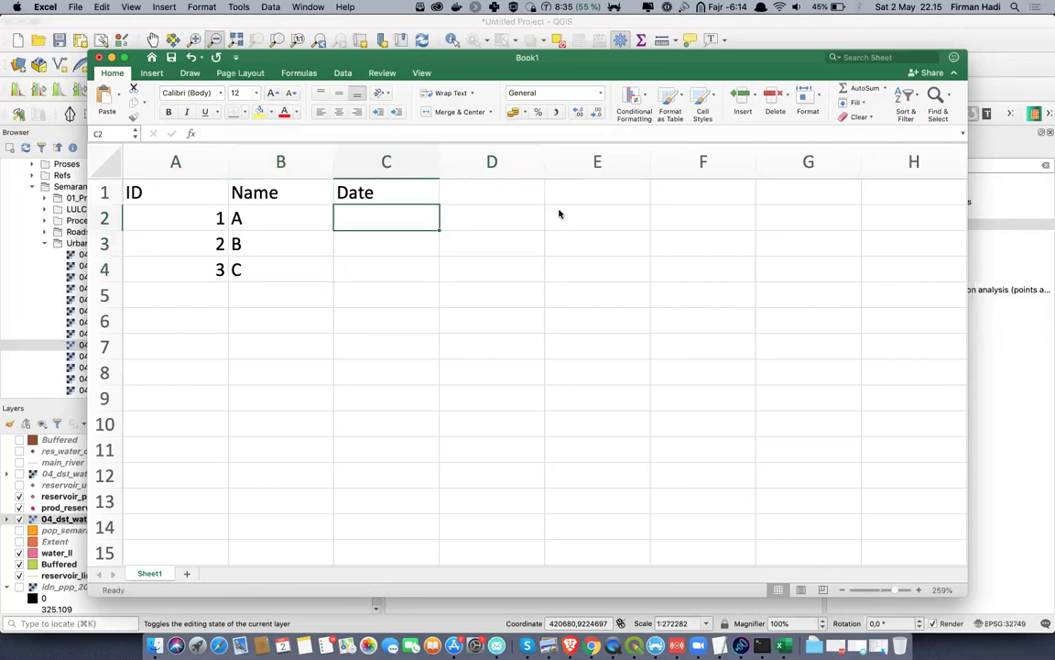
text(2020)
text(-)
text(04-)
text(22)
key(Return)
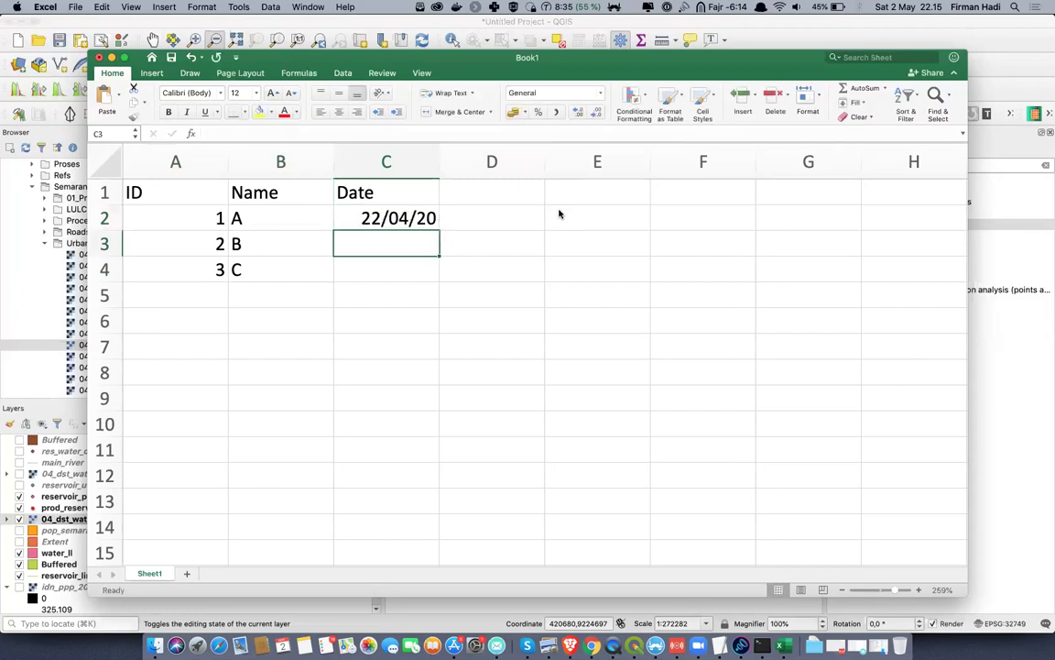
Copy record A's date from cell C2 into cells C3 and C4 for records B and C
key(Up)
key(super+c)
key(Down)
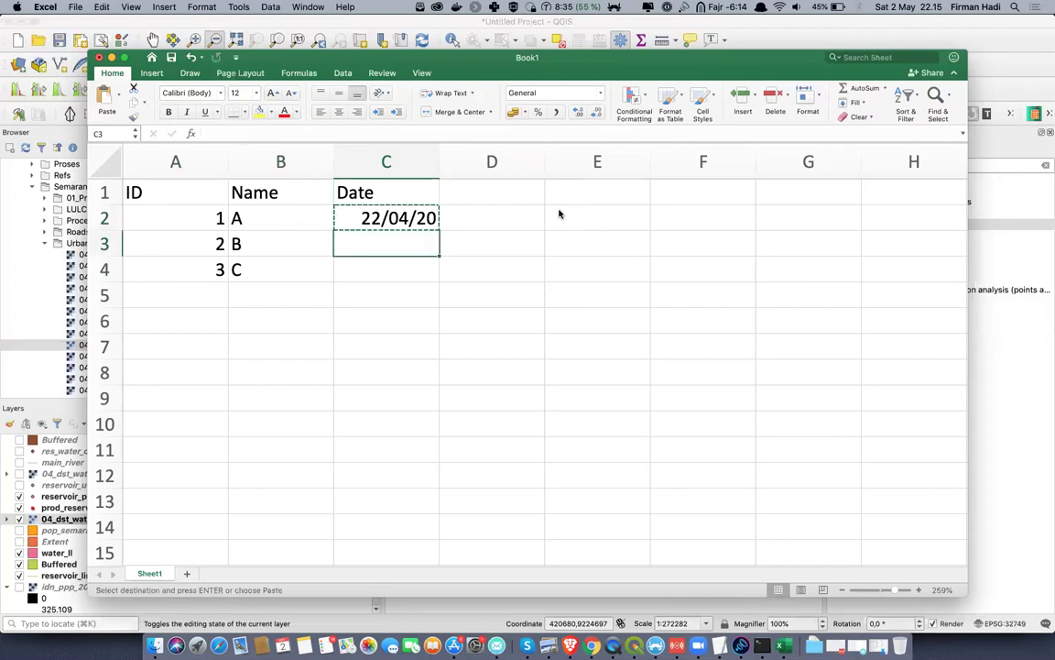
key(super+v)
key(Down)
key(super+v)
Add the column headers Lat and Long in cells D1 and E1
key(Right)
key(Up)
key(Up)
key(Up)
text(Lat)
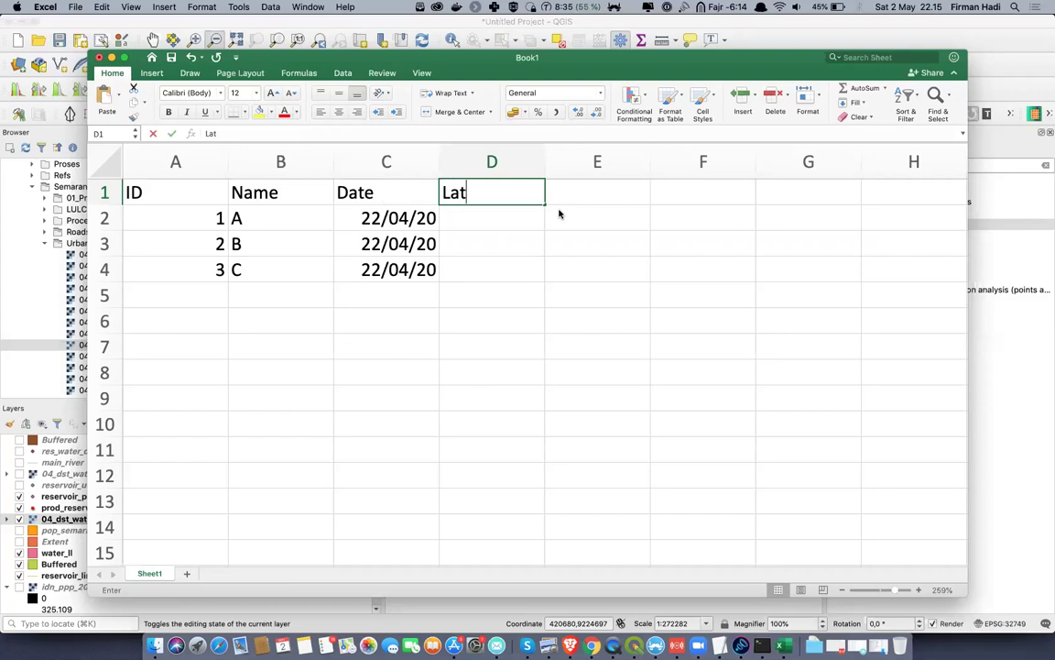
key(Tab)
text(Long)
key(Return)
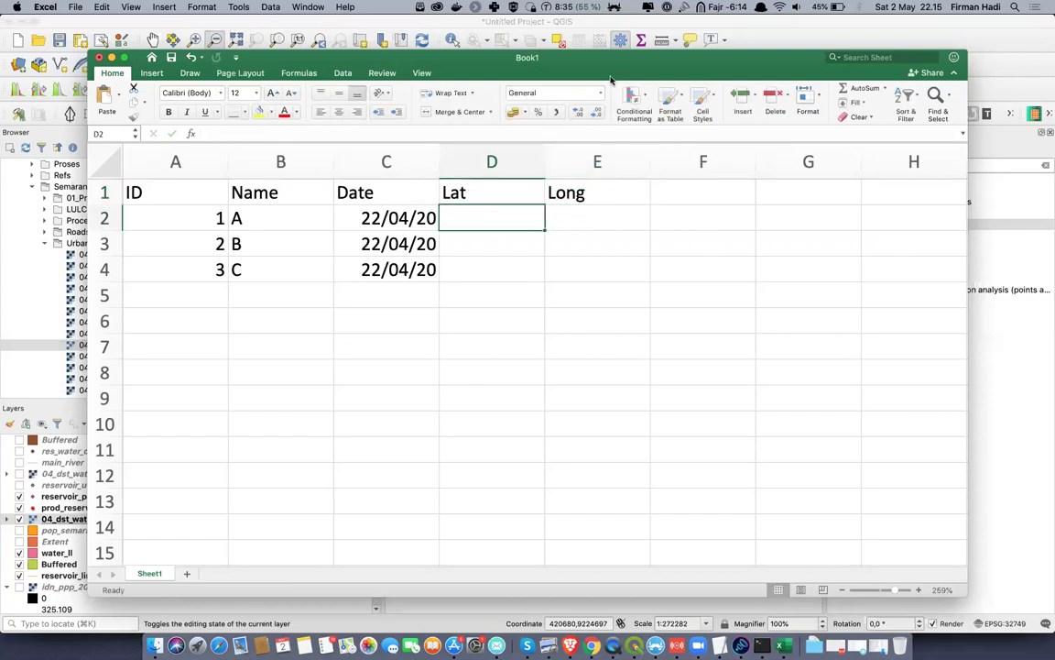
Switch to QGIS, set the project CRS to WGS 84 (EPSG:4326), and place its window beside the spreadsheet
drag(462, 63, 391, 355)
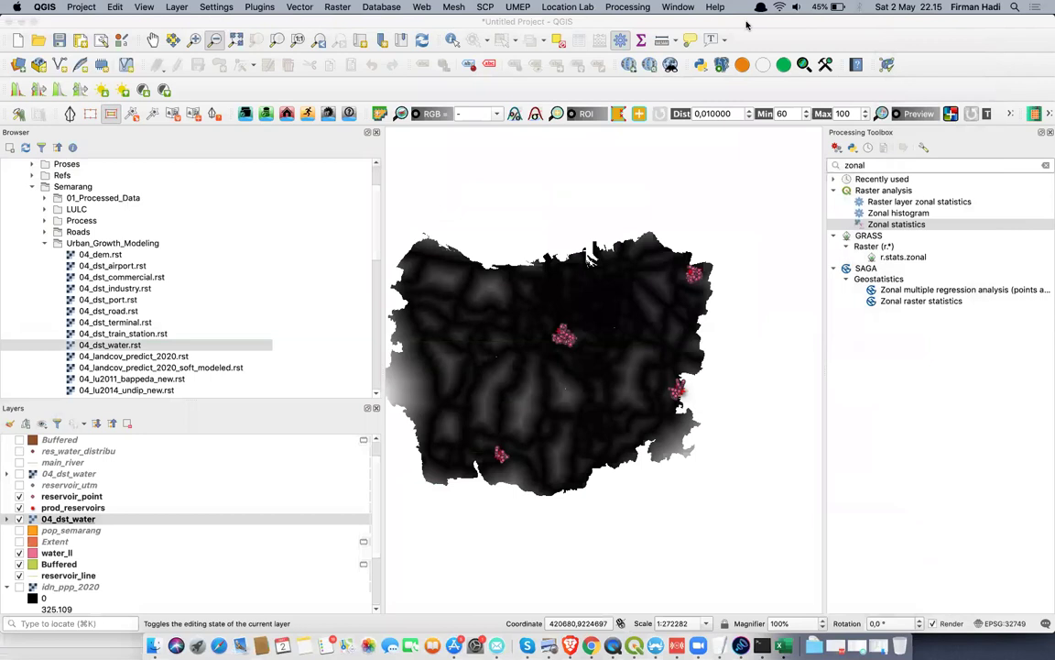
click(746, 25)
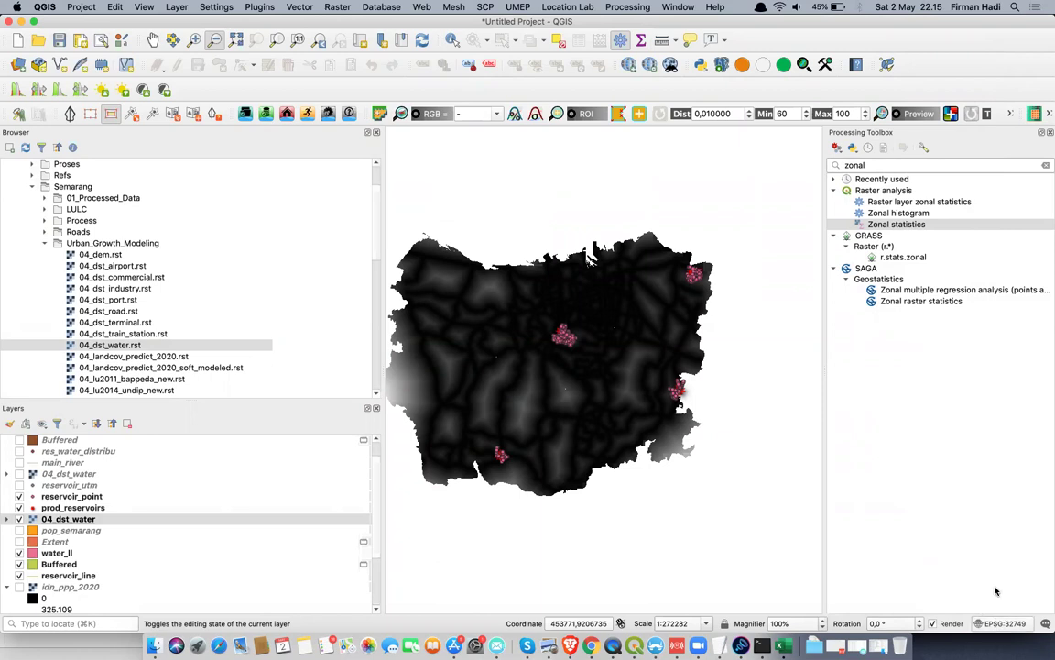
click(1002, 623)
click(591, 133)
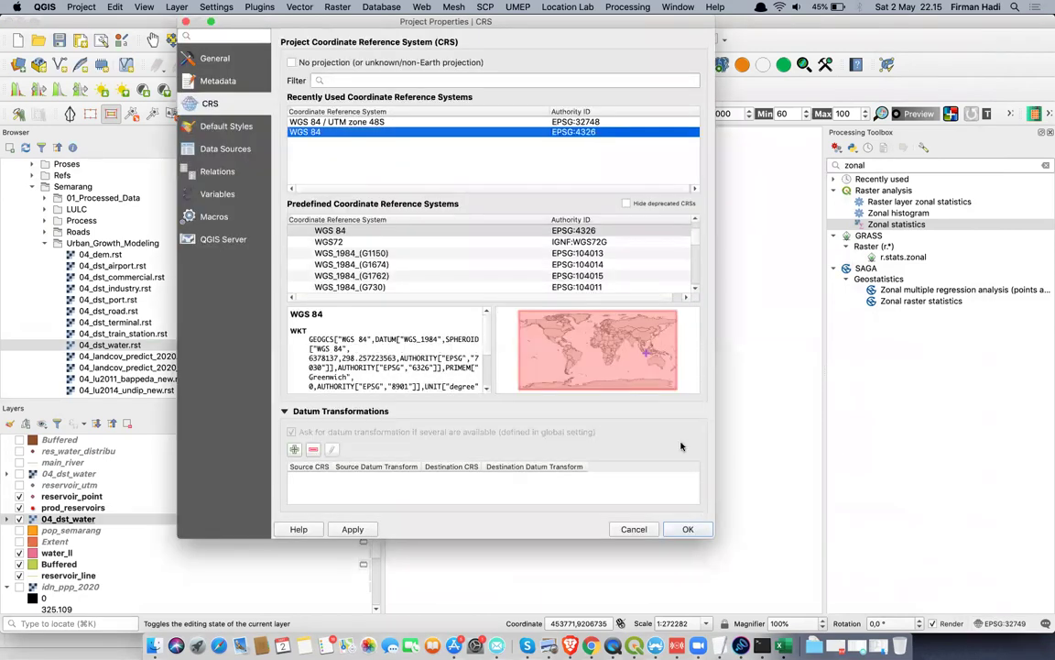
click(688, 529)
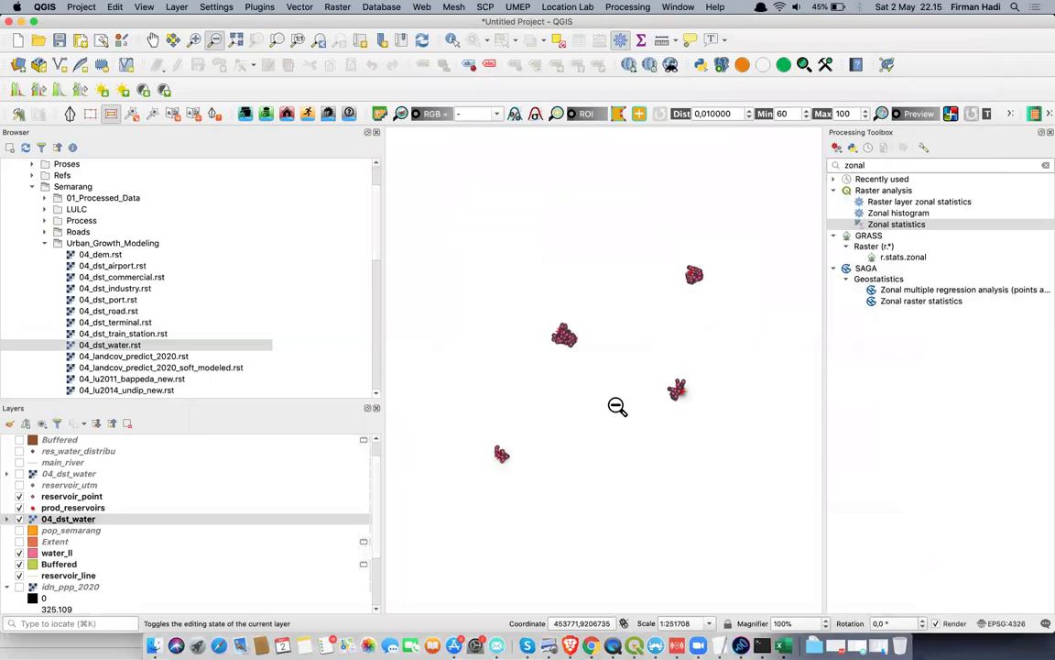
drag(547, 21, 882, 46)
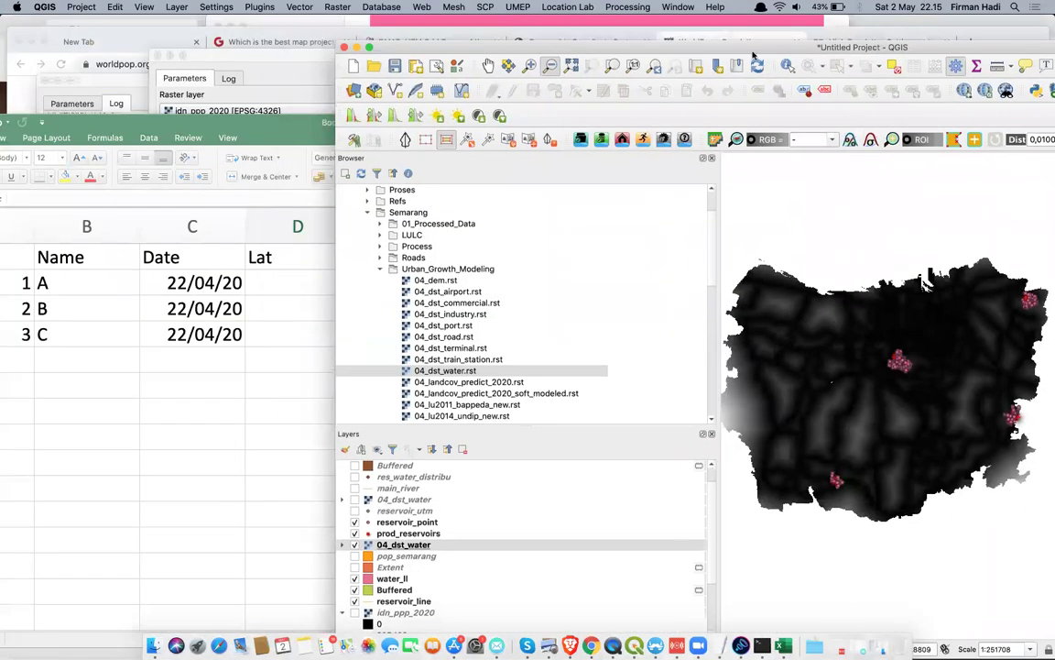
drag(678, 45, 696, 20)
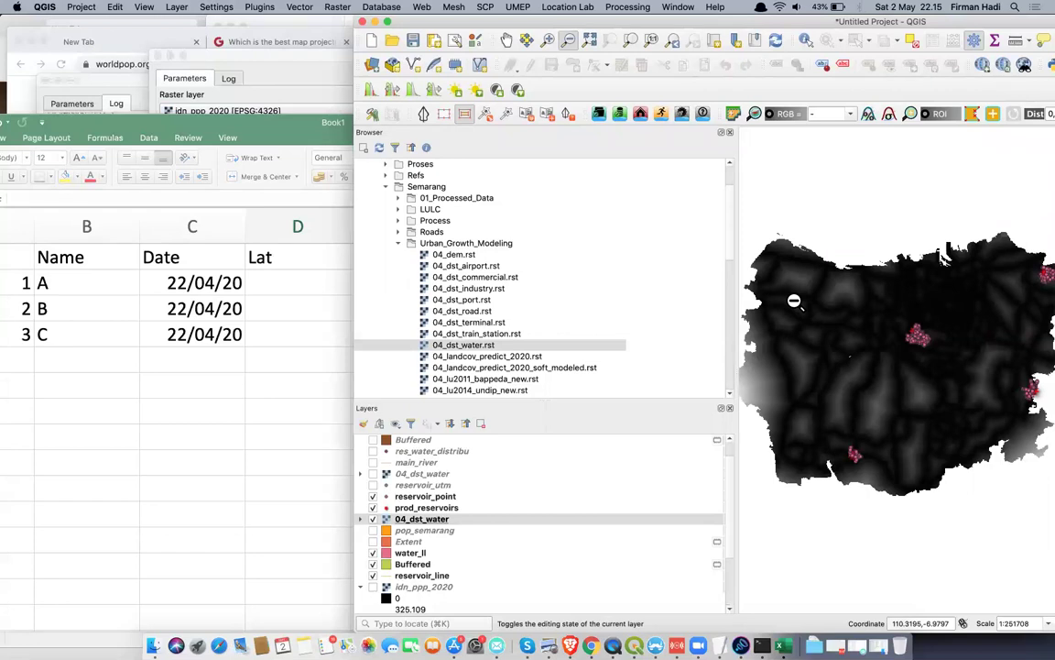
In Excel, try entering Lat values 110.26 and 110.40 in cells D2 and D3, using the QGIS map coordinates as reference
click(289, 281)
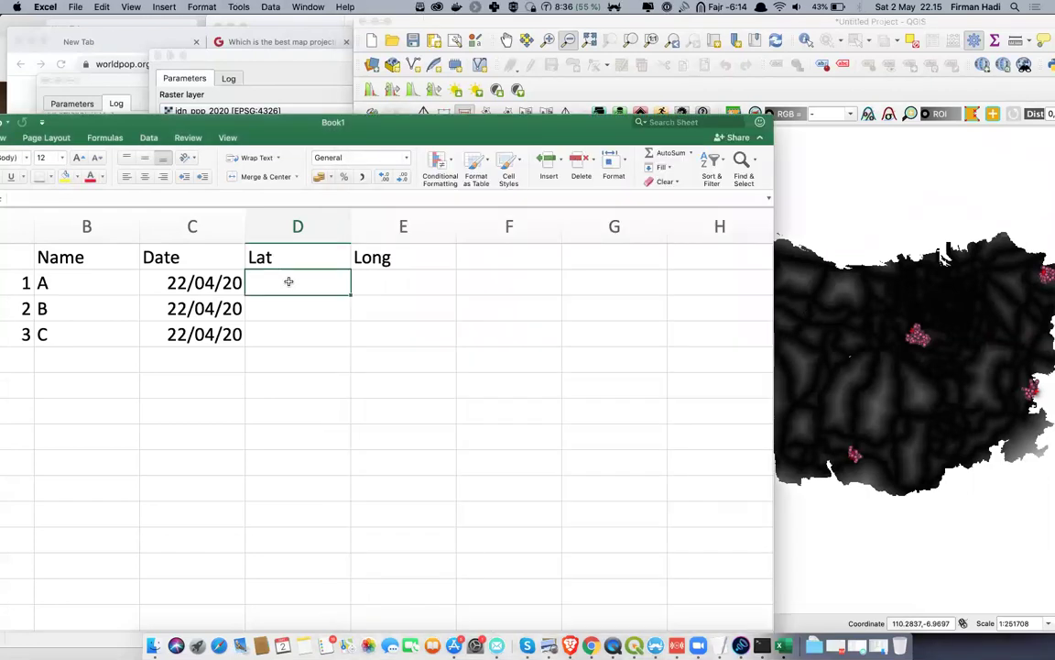
text(110.26)
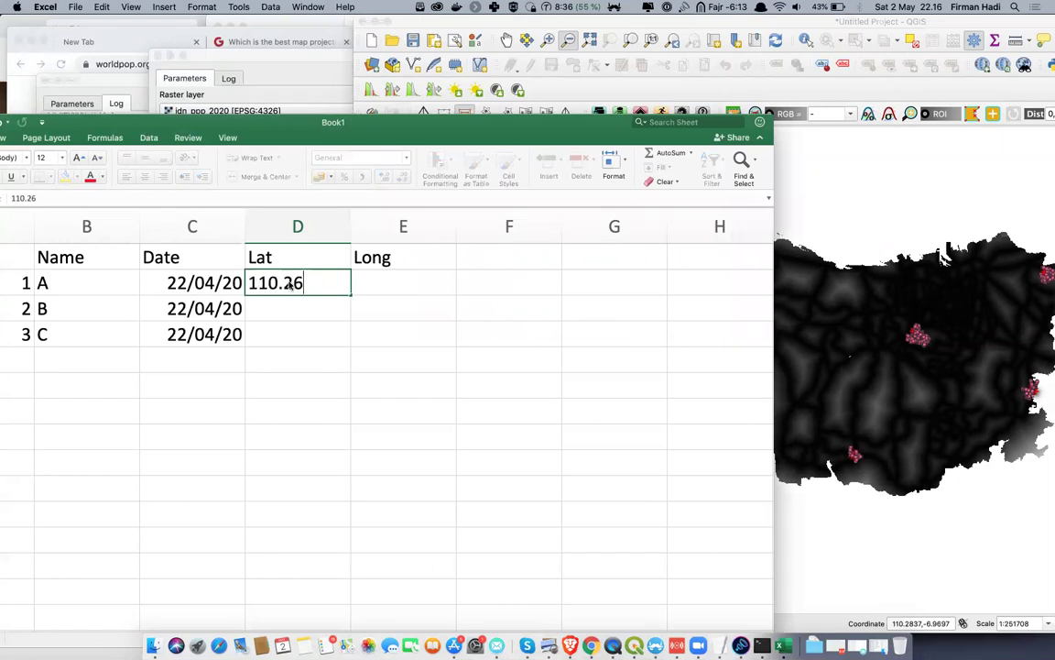
key(Return)
text(110.)
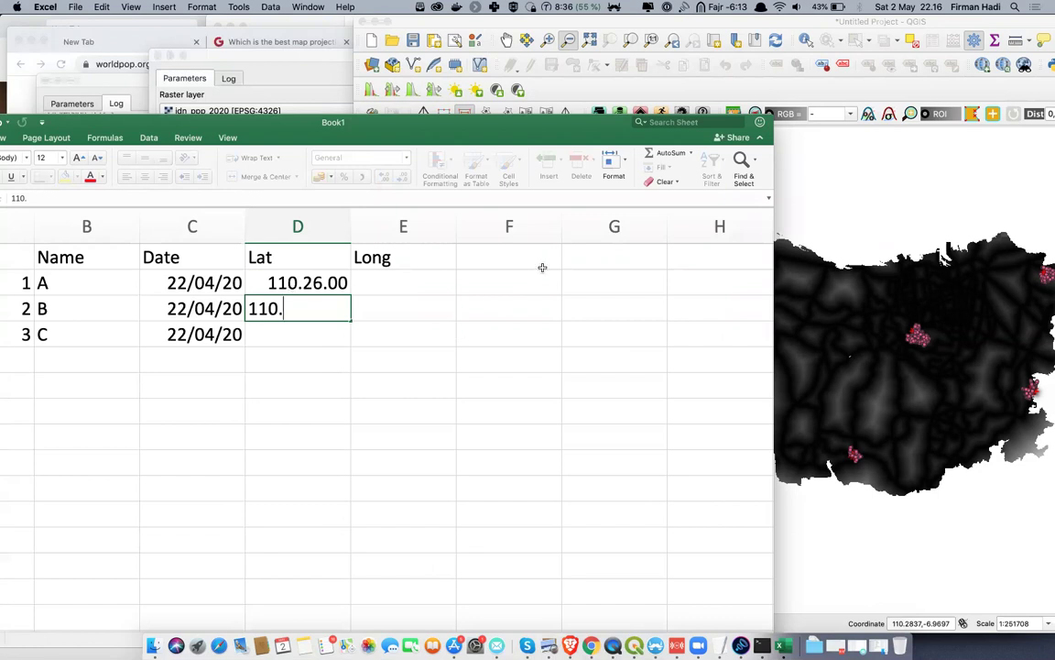
click(842, 242)
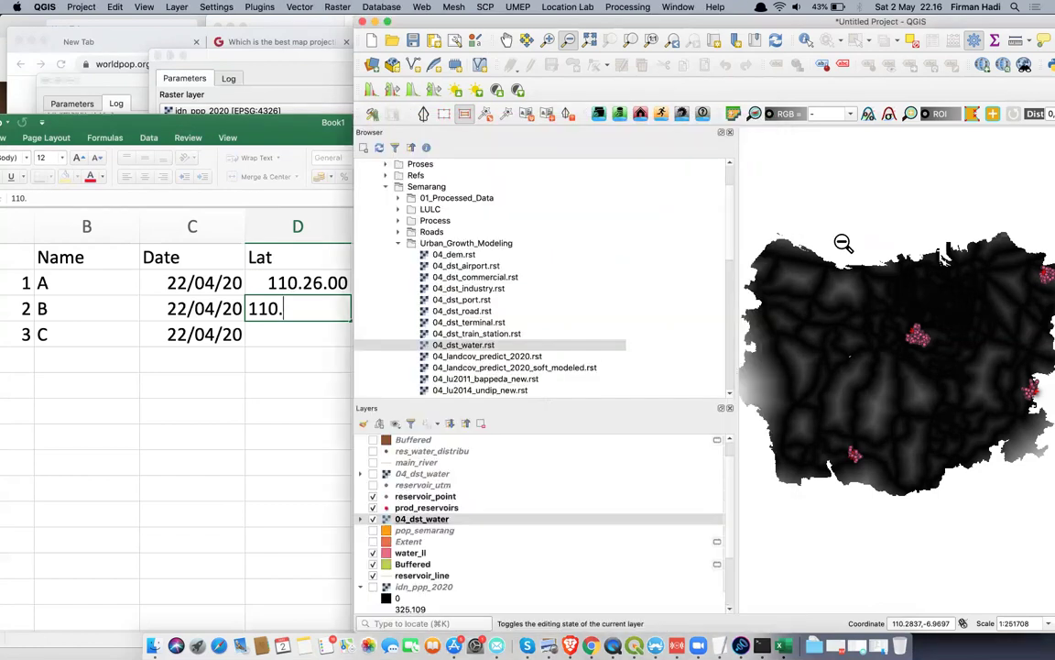
click(313, 309)
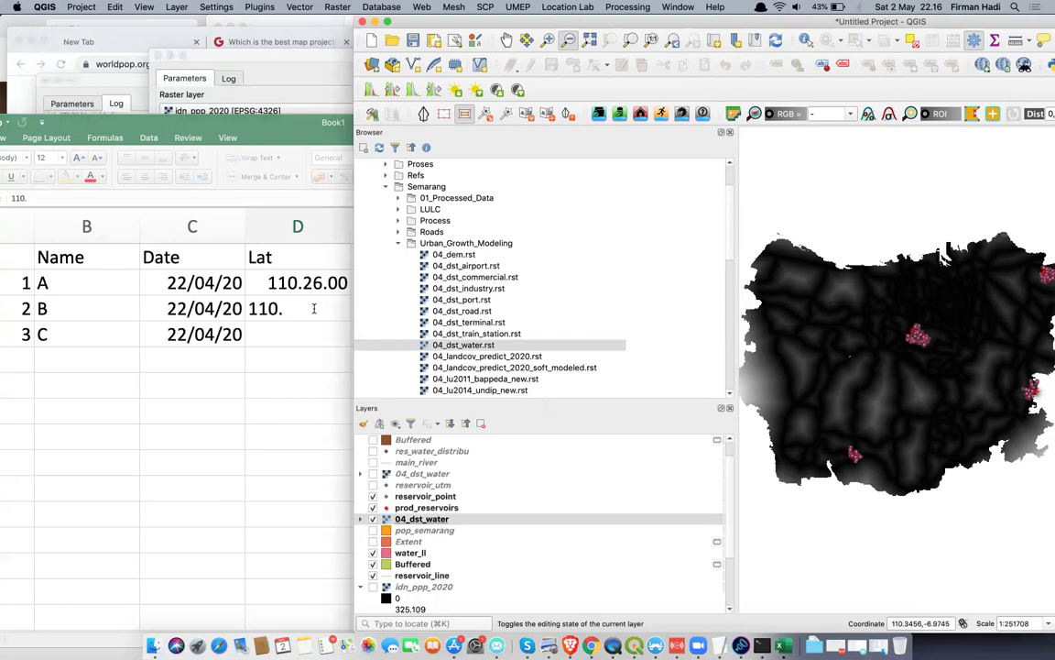
text(40)
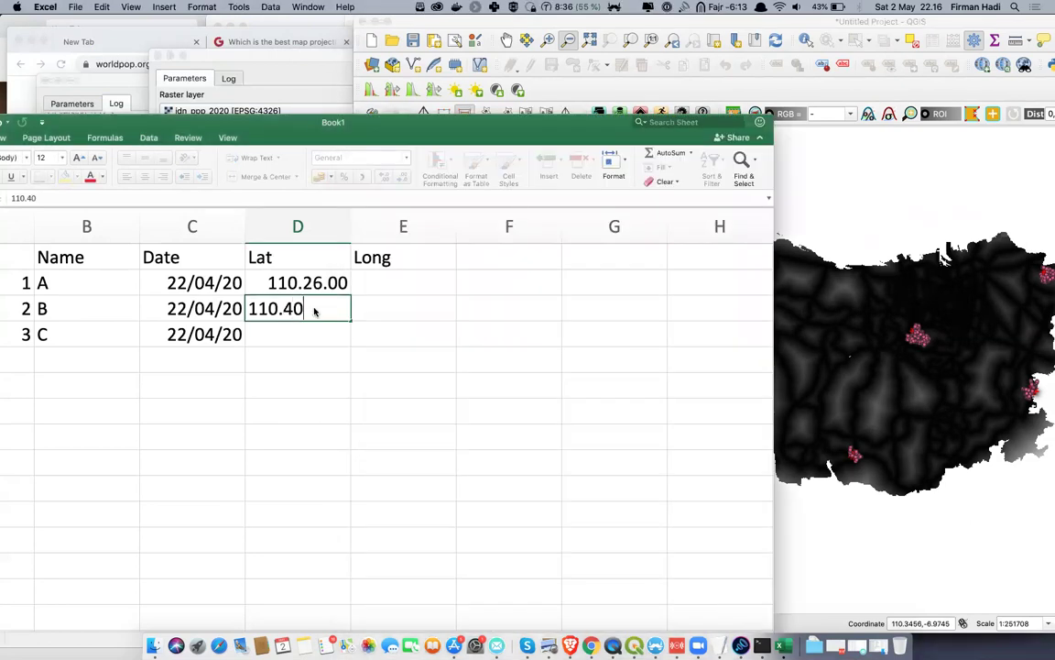
key(Return)
Try the Number format on the Lat and Long cells D2 to E4
key(Up)
key(Up)
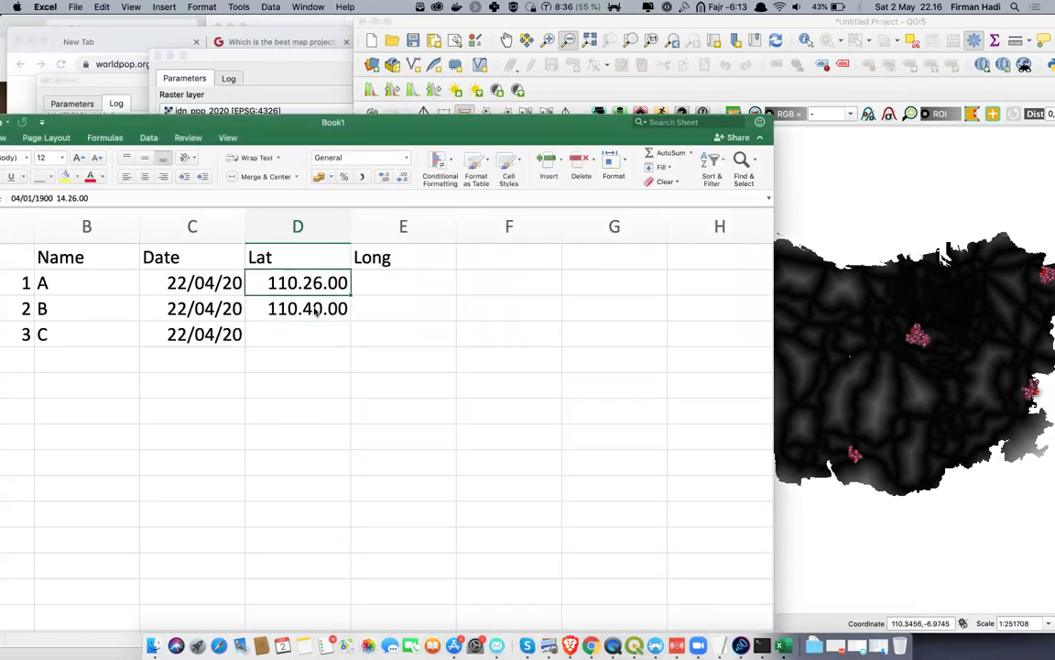
key(shift+Down)
key(shift+Down)
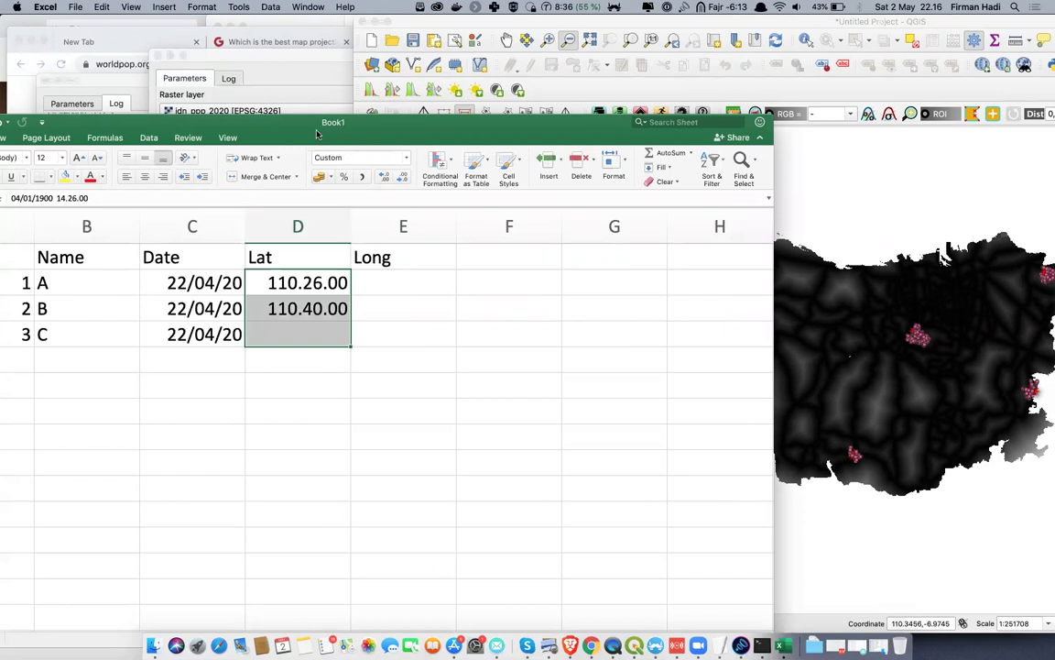
drag(317, 134, 481, 124)
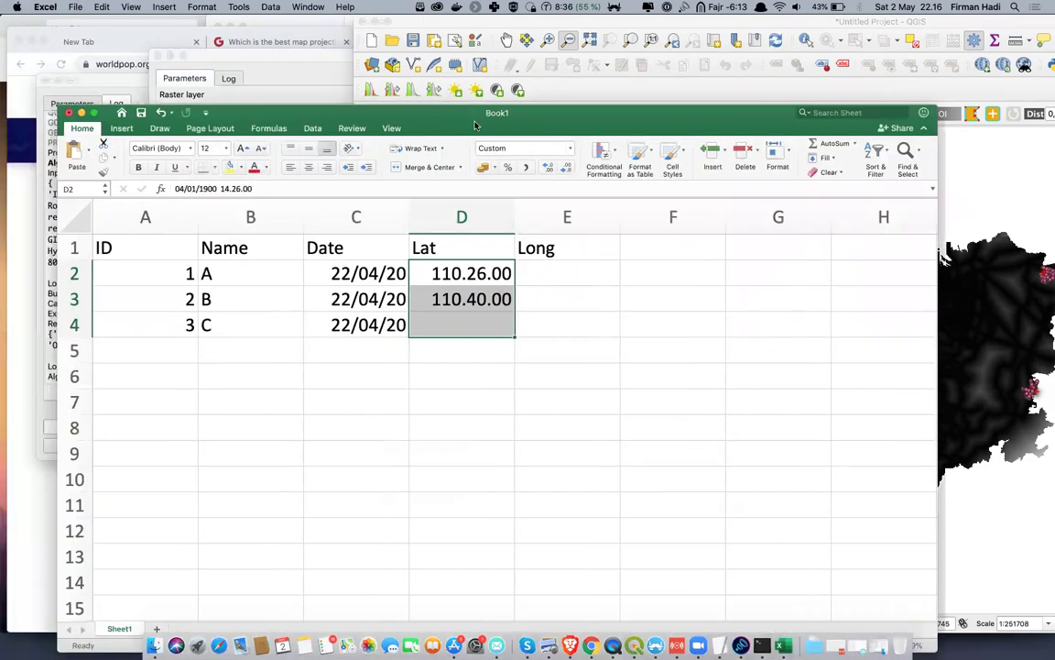
right_click(475, 337)
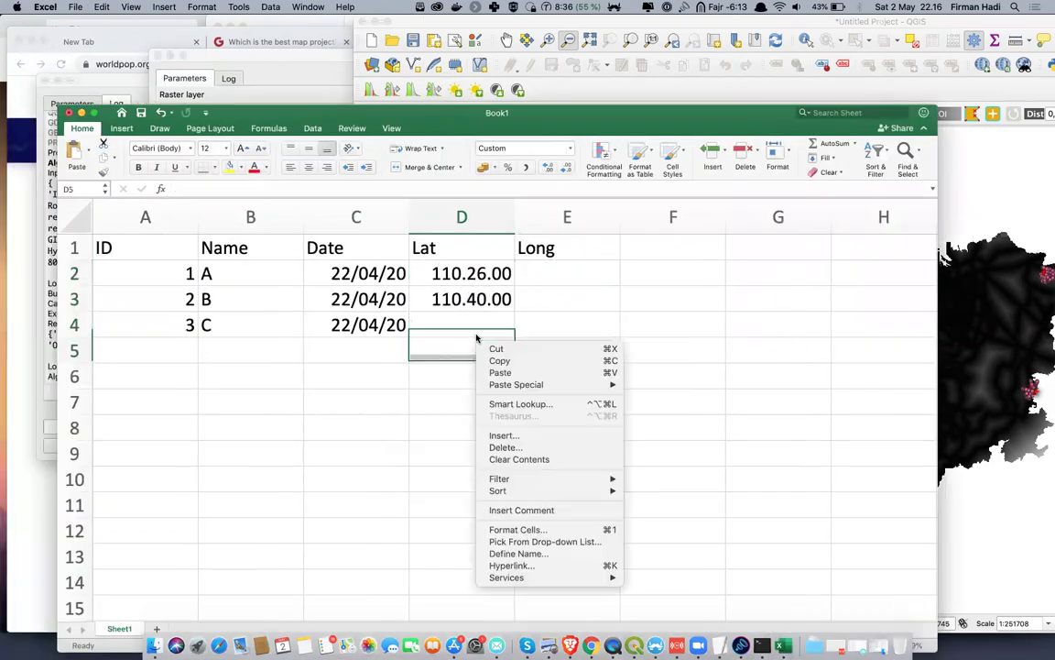
click(468, 286)
click(468, 273)
shift+click(547, 327)
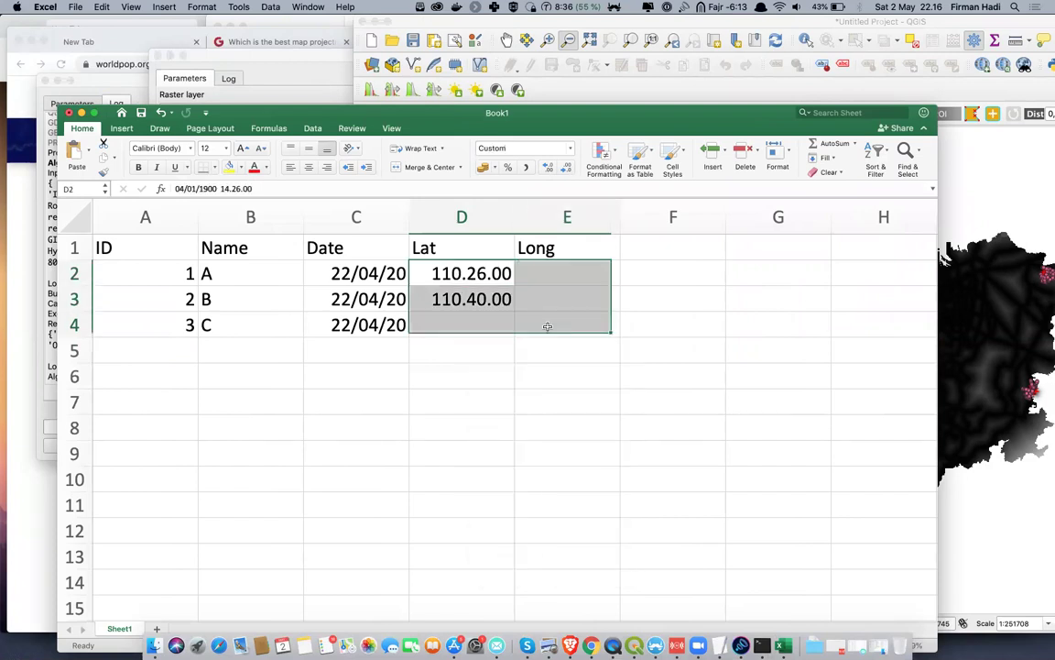
right_click(532, 327)
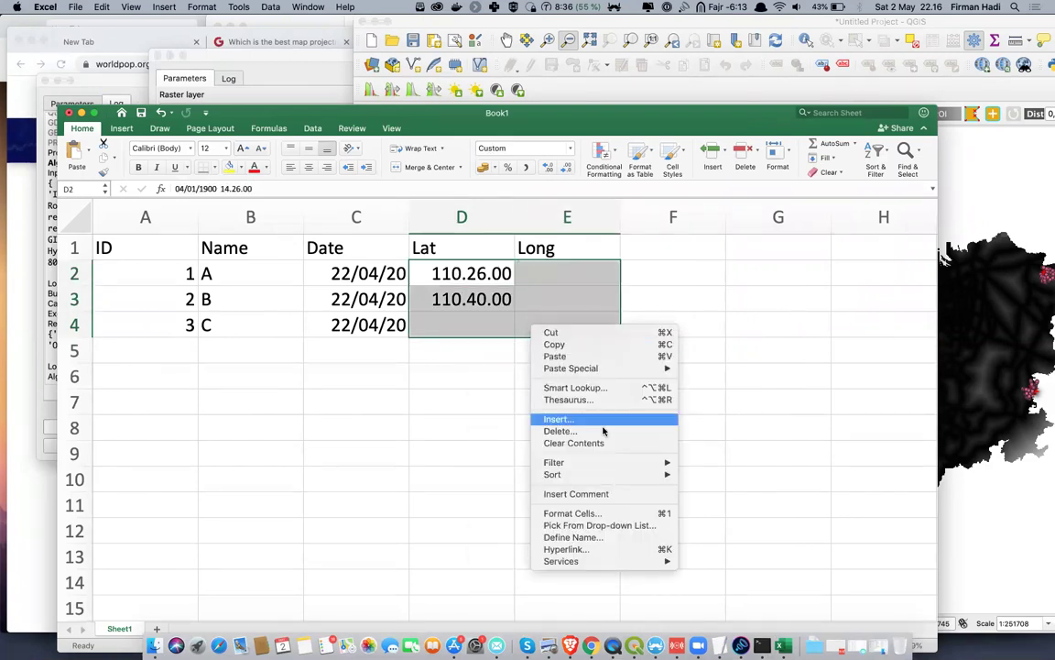
click(589, 514)
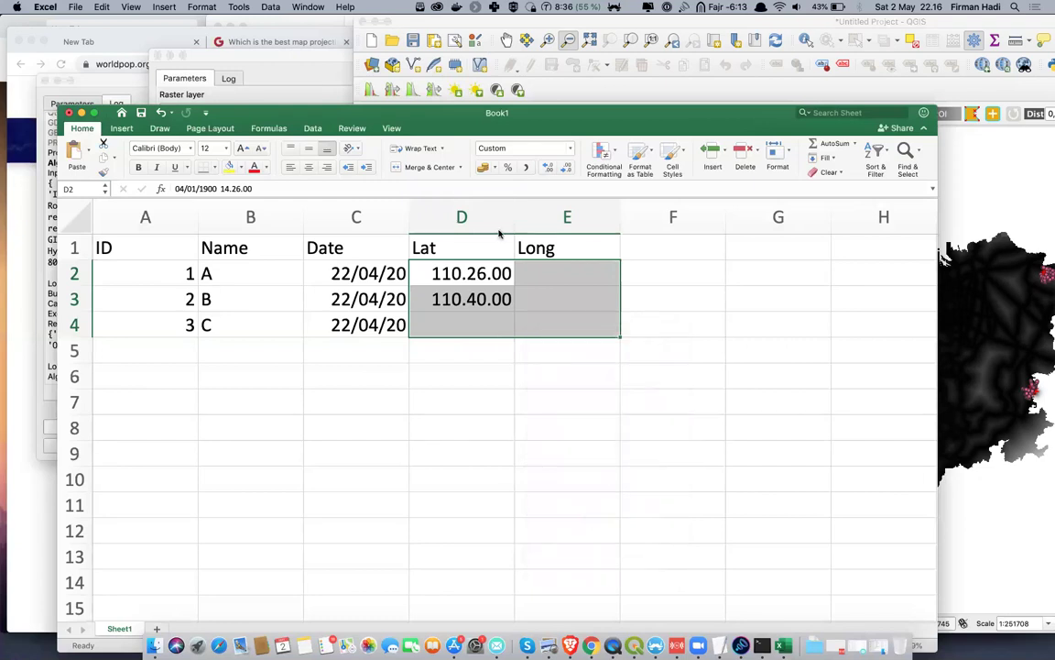
click(348, 223)
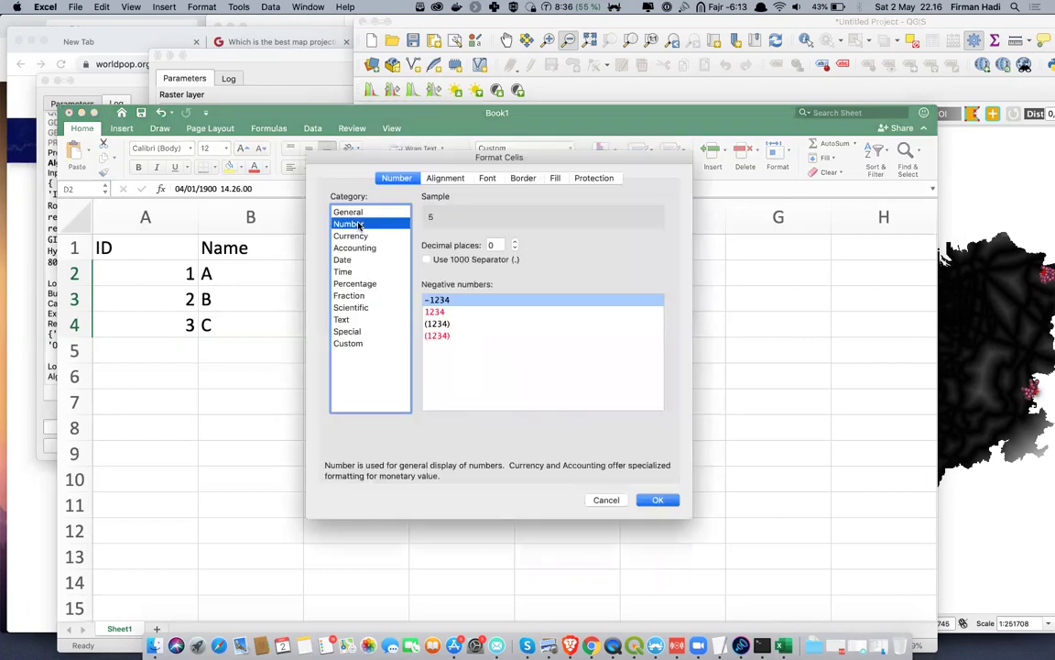
click(658, 499)
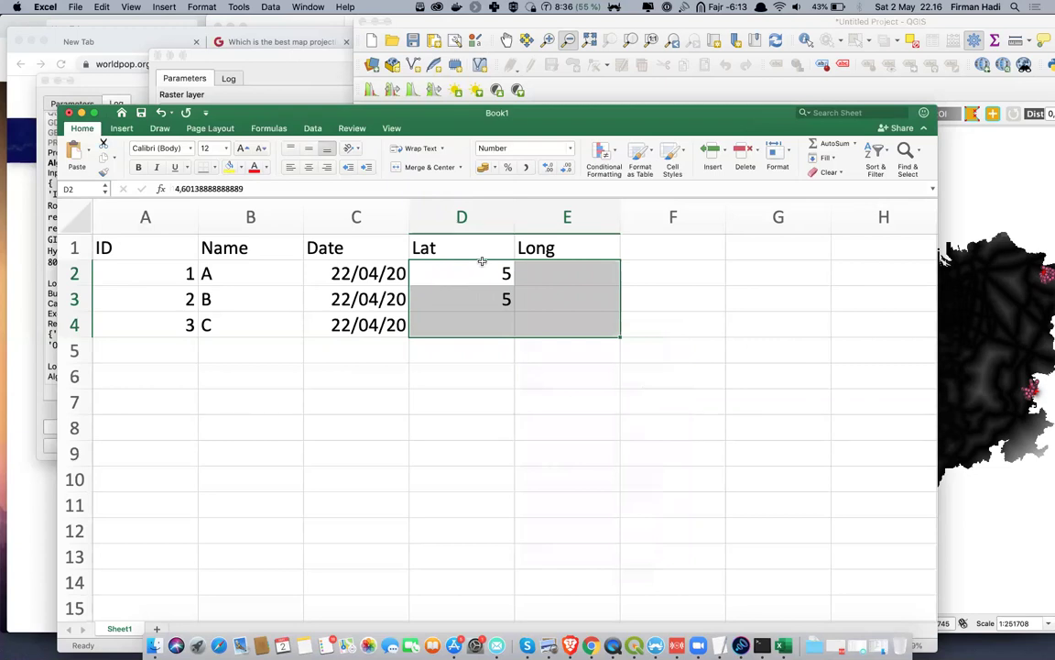
Try entering 110.2 as record A's Lat value in cell D2
click(508, 273)
drag(482, 105, 297, 91)
text(11)
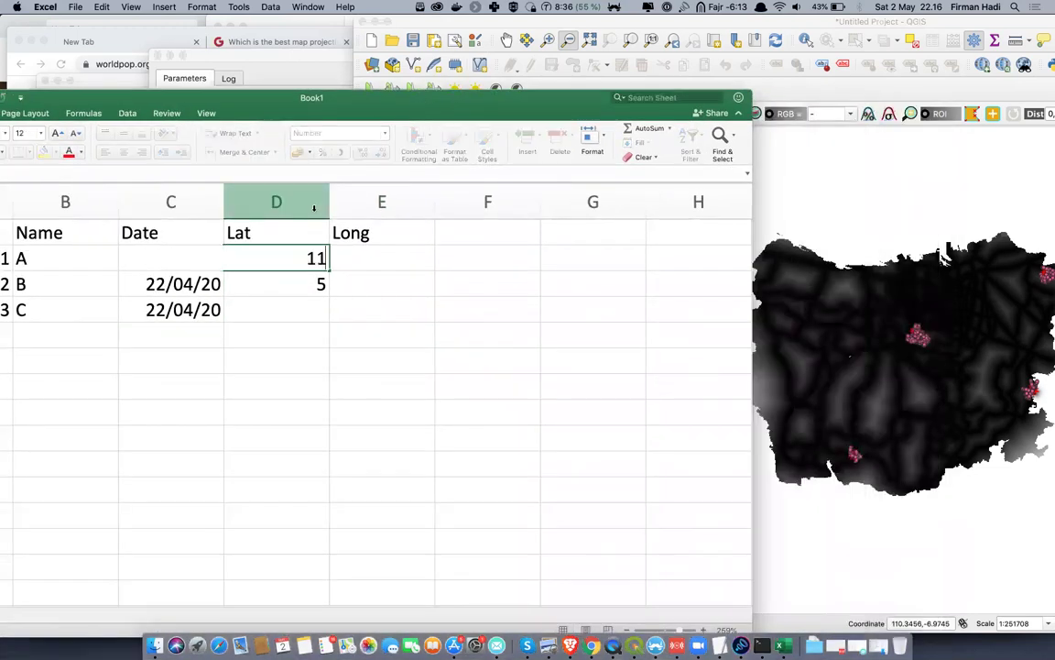
text(0.2)
key(Return)
key(Up)
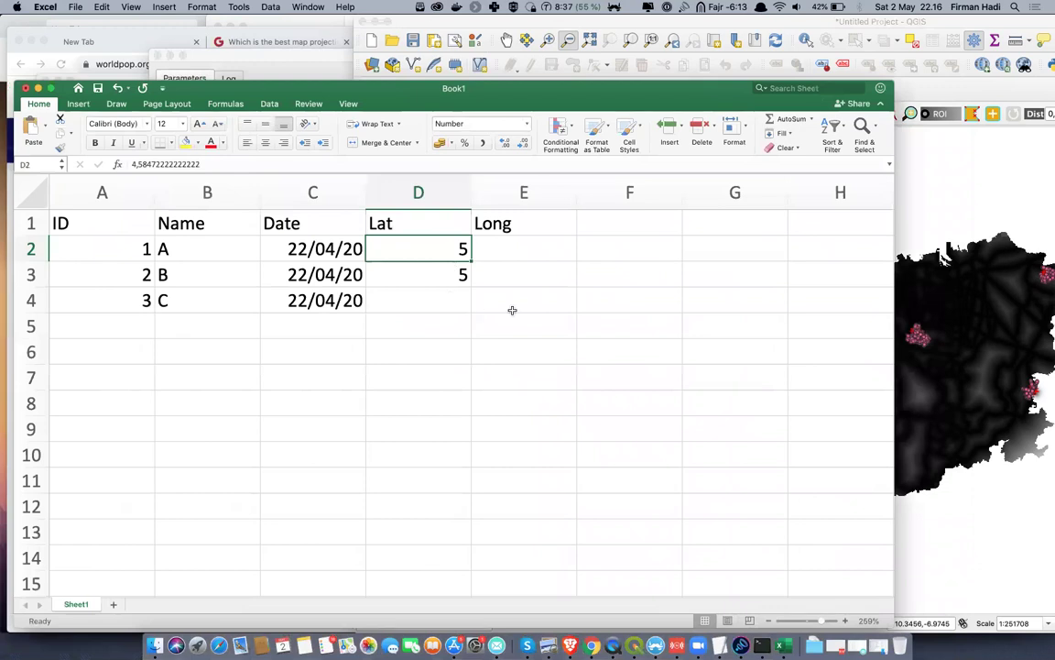
Format the Lat and Long cells D2 to E4 as Text
shift+click(533, 302)
right_click(534, 307)
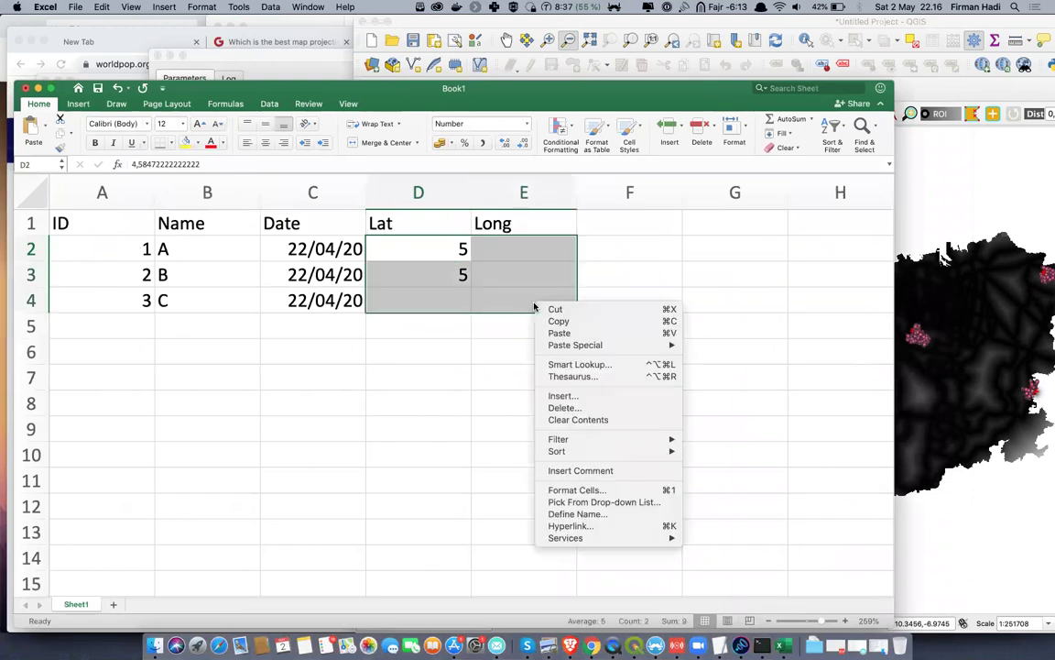
click(589, 490)
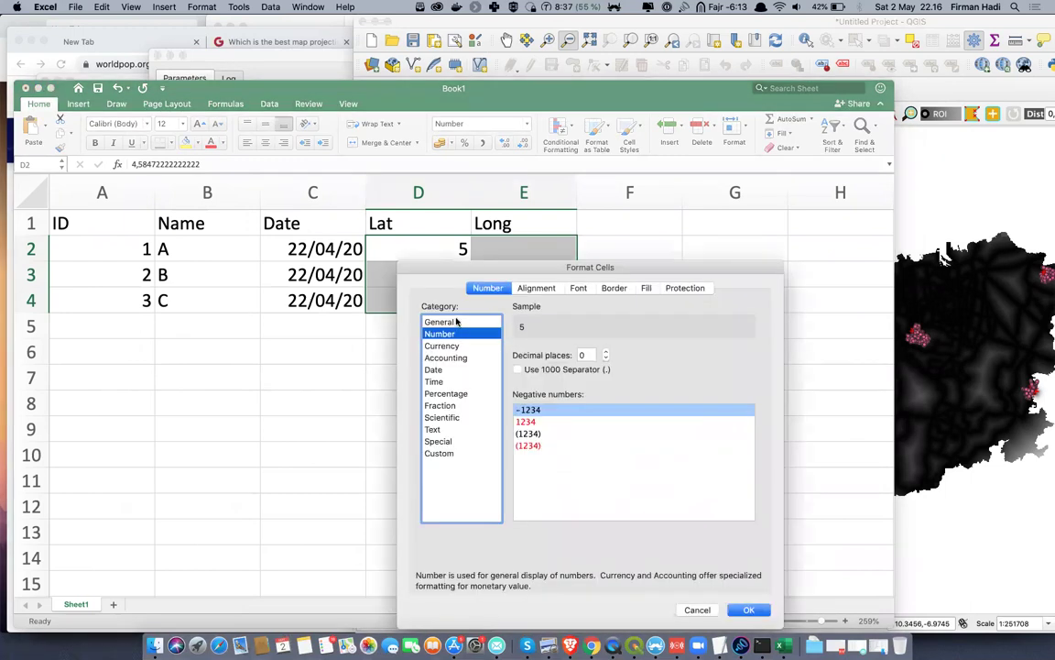
click(442, 429)
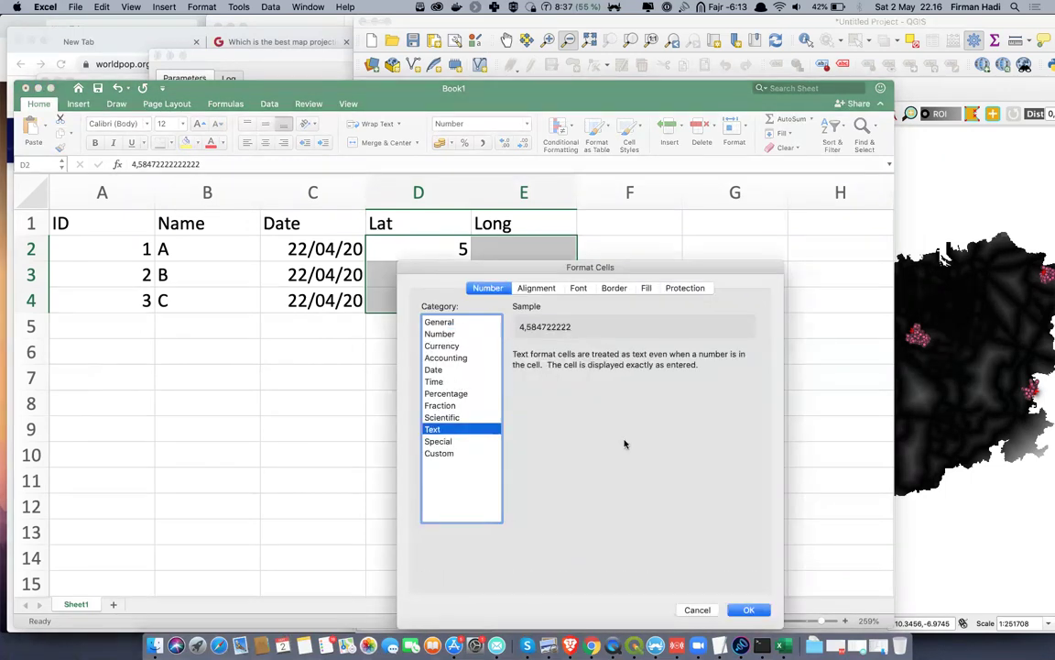
click(747, 609)
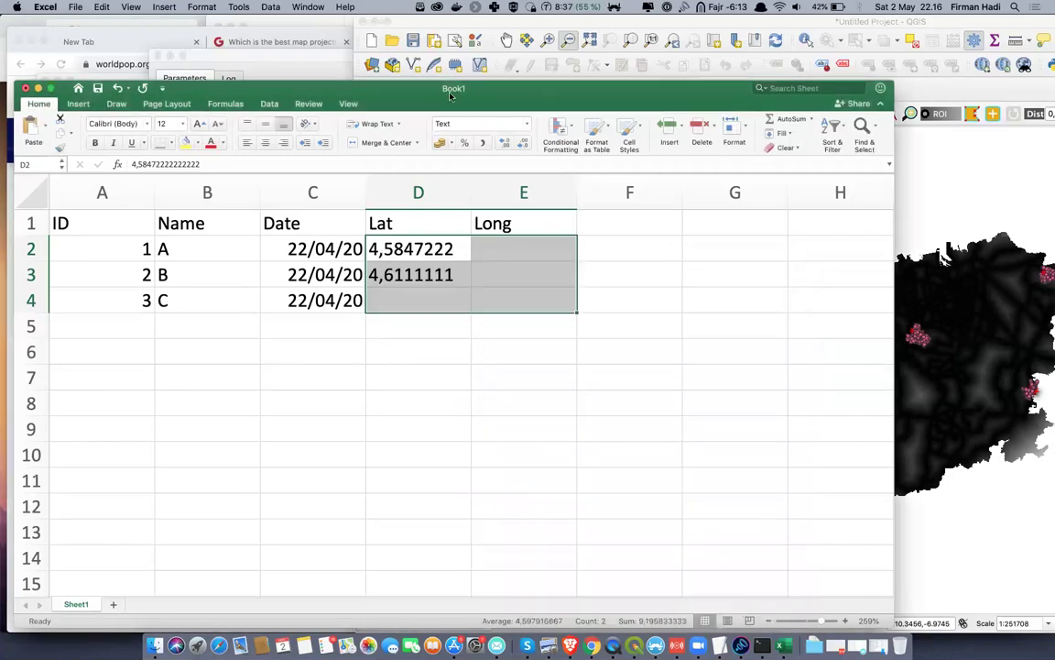
Enter the Lat values 110.2, 110.4 and 110.5 for records A, B and C in cells D2 to D4
drag(450, 94, 380, 99)
click(295, 301)
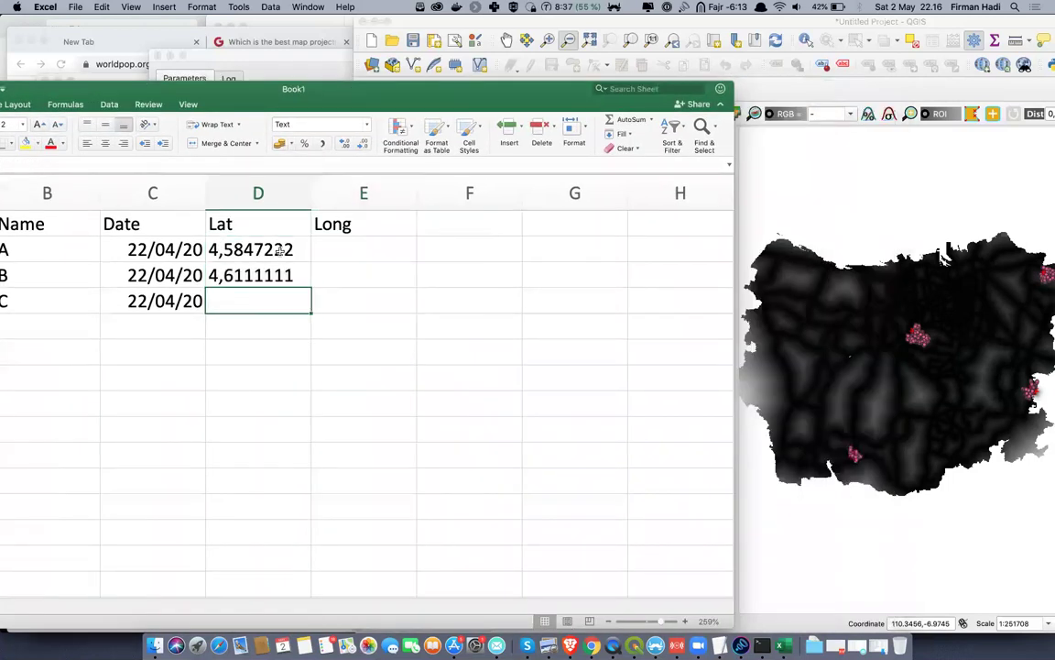
click(280, 249)
text(110)
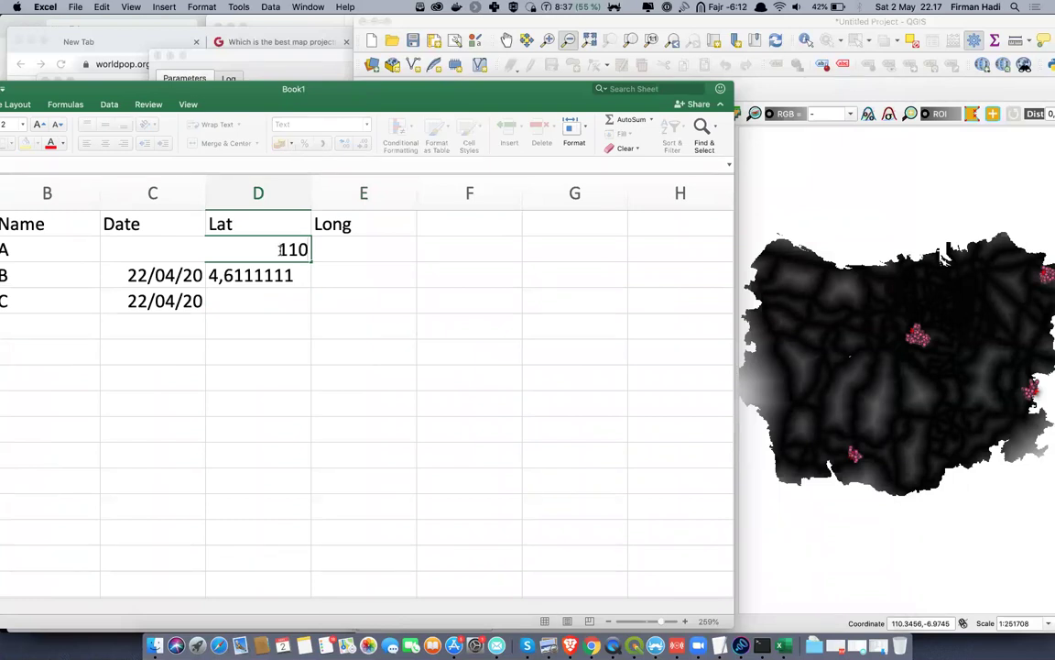
text(.2)
key(Return)
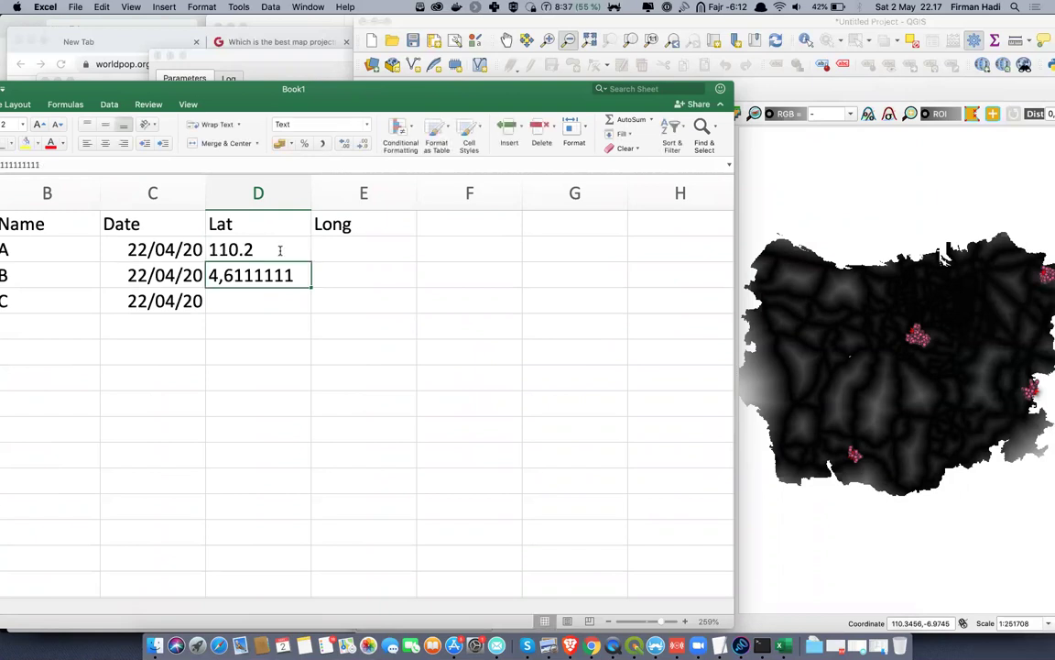
text(110.)
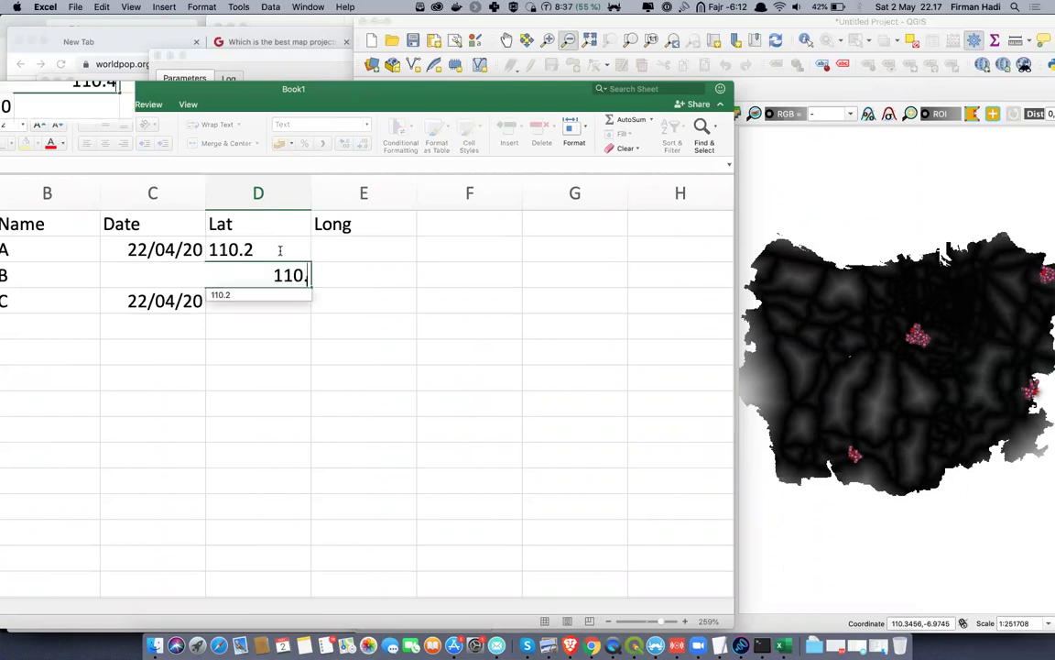
text(4)
key(Return)
text(110.5)
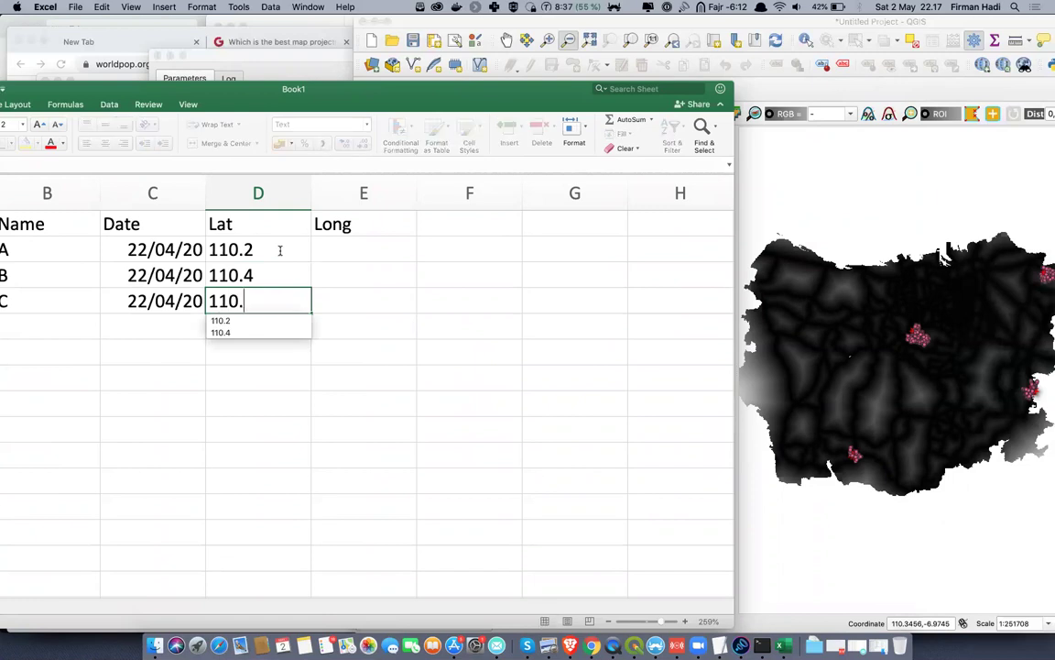
key(Tab)
Enter the Long values -6.89, -6.95 and -6.70 for records A, B and C in cells E2 to E4
key(Up)
key(Up)
text(-6.89)
key(Return)
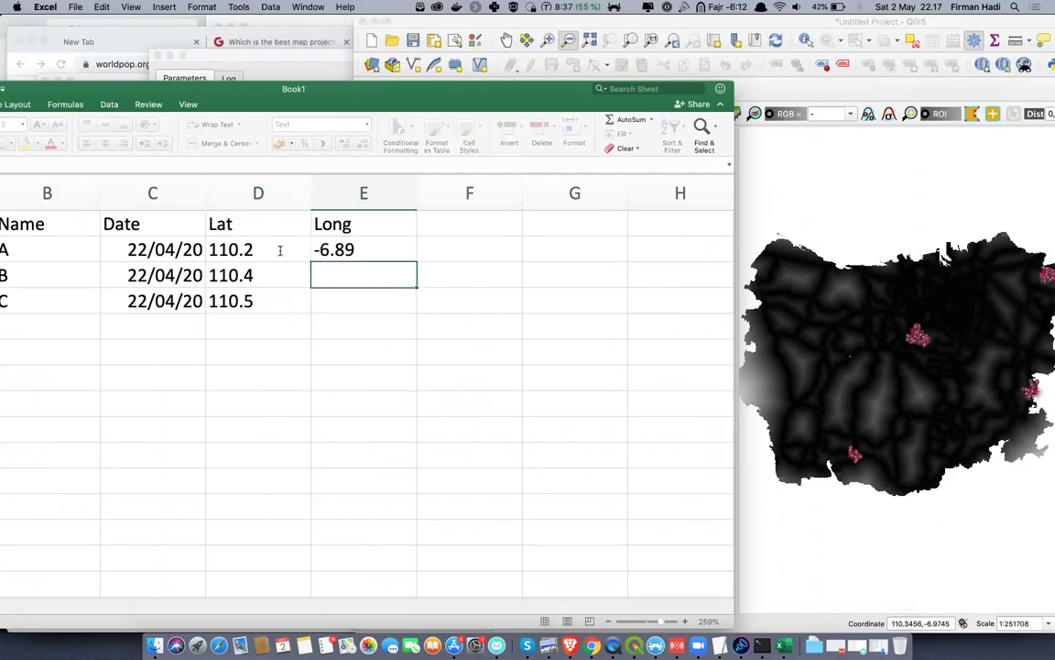
text(-6.95)
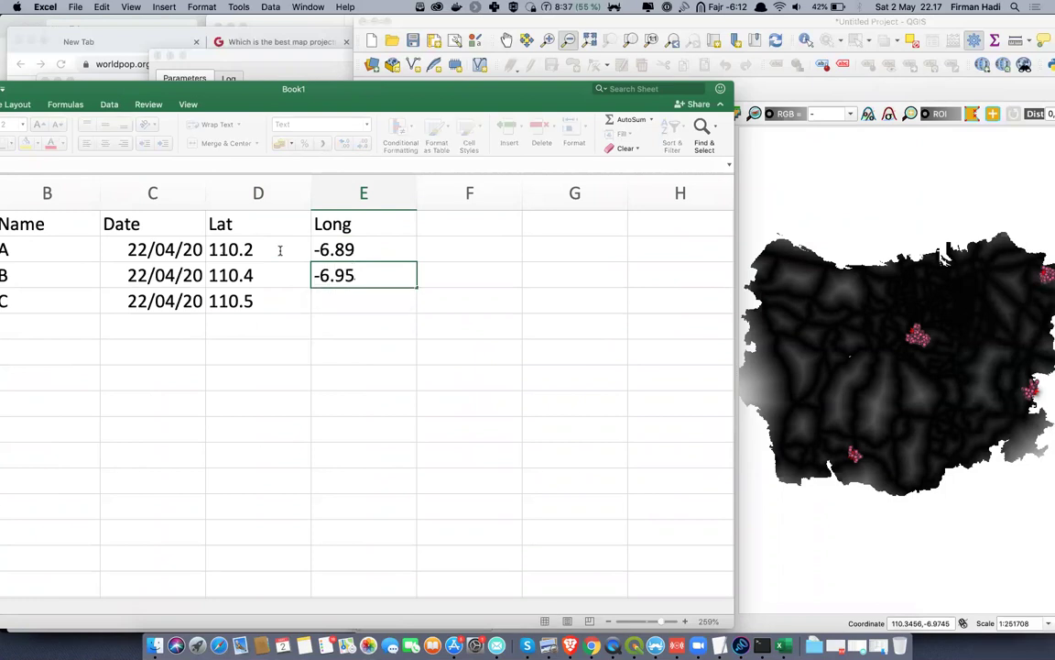
key(Return)
text(-)
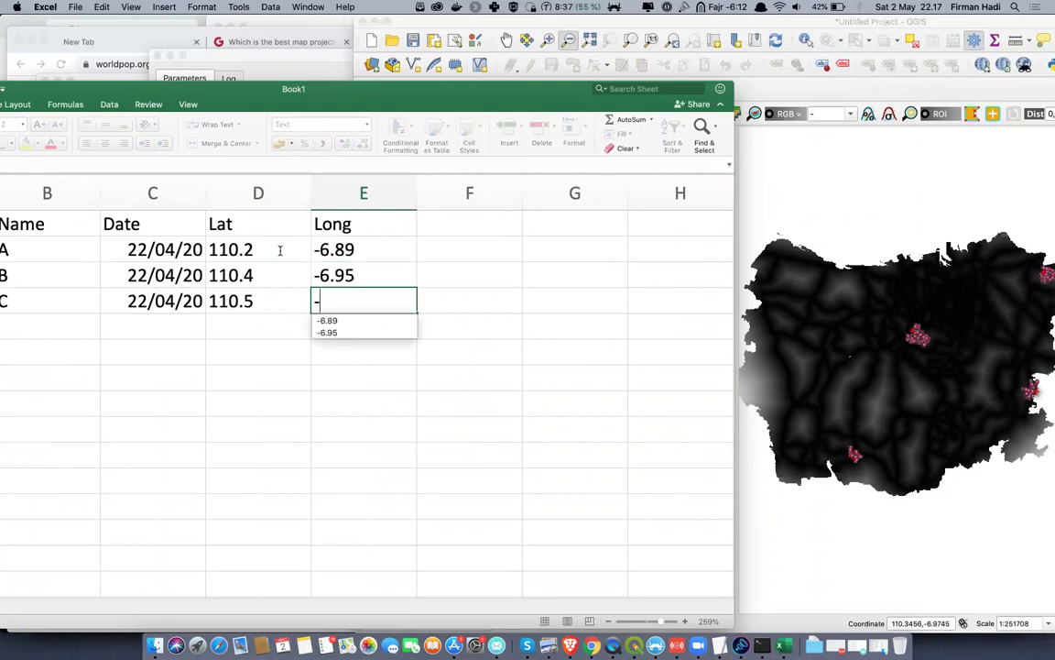
text(6.70)
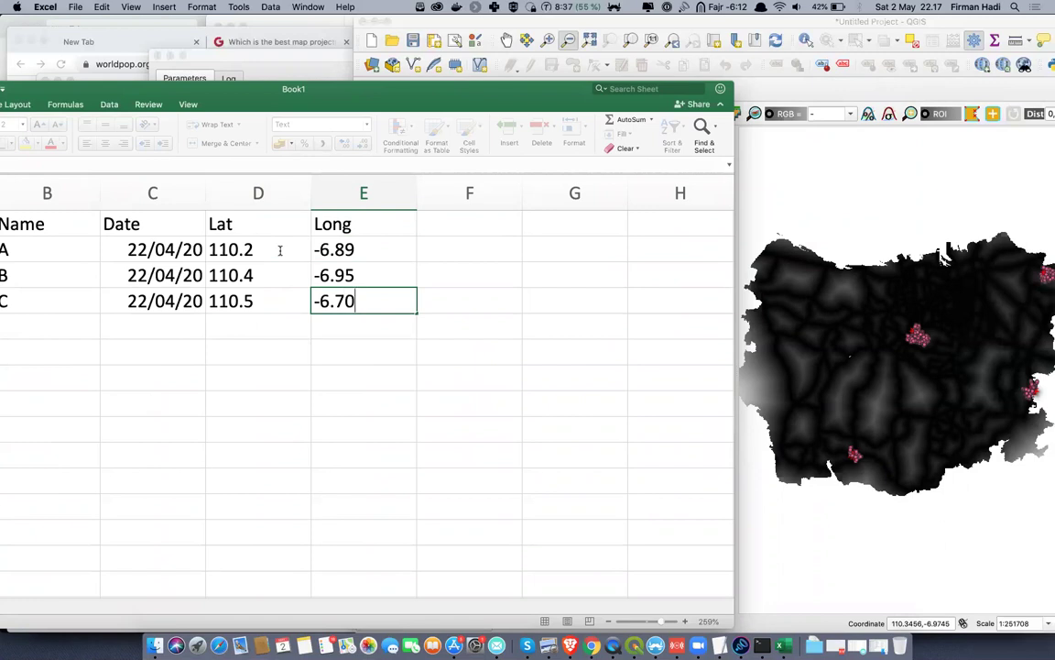
click(318, 358)
Save the workbook as point in the Process folder, using the CSV UTF-8 (Comma delimited) format
drag(317, 101, 596, 66)
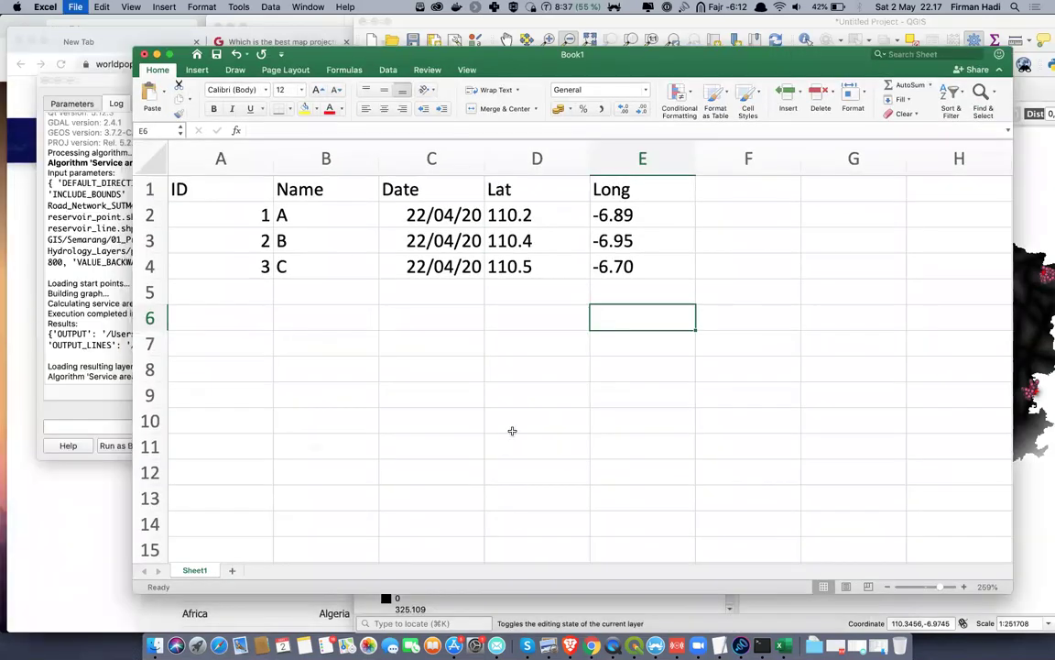
key(super+s)
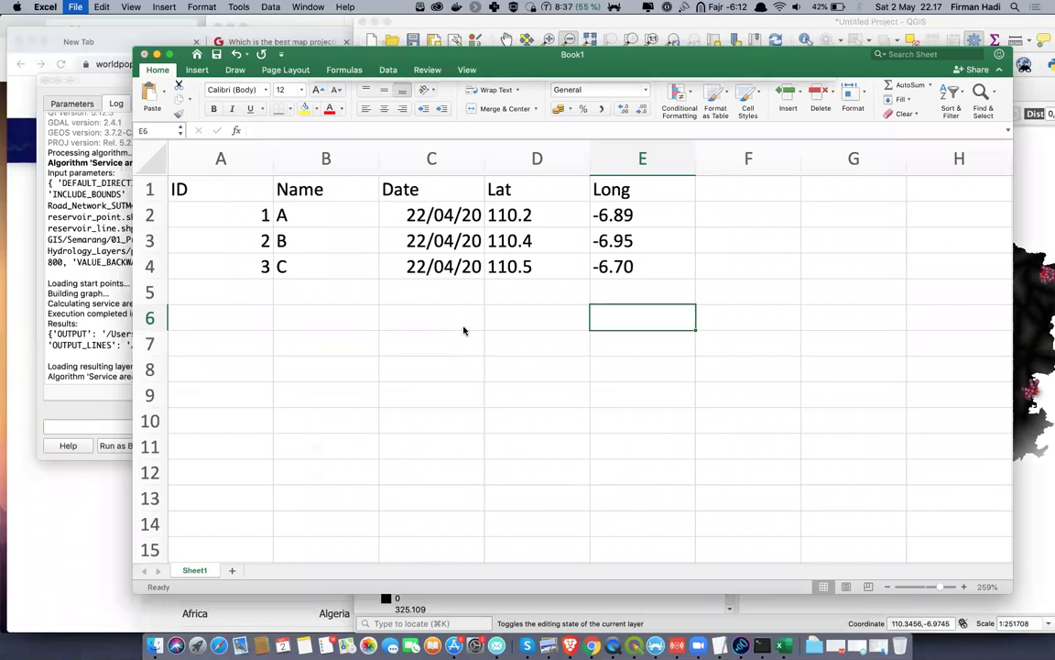
click(581, 139)
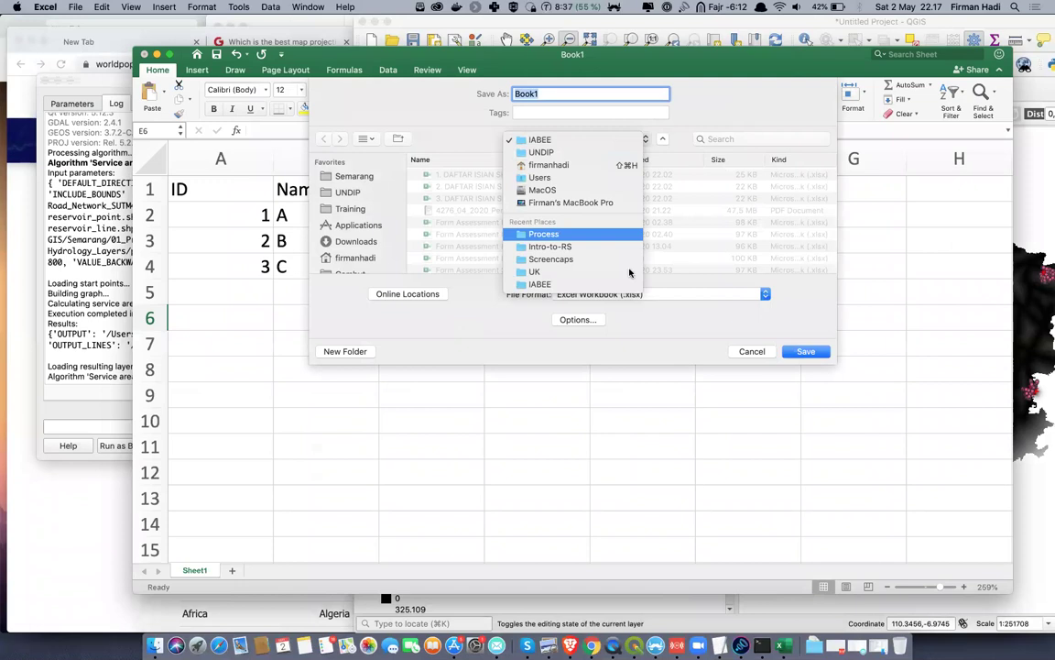
click(644, 291)
click(644, 293)
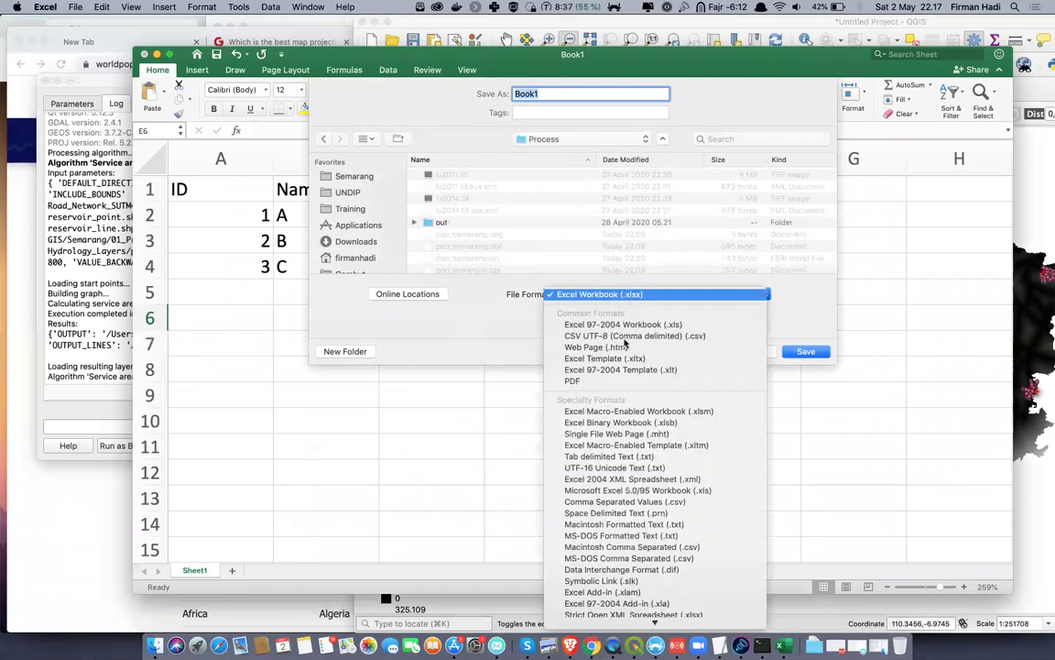
click(614, 335)
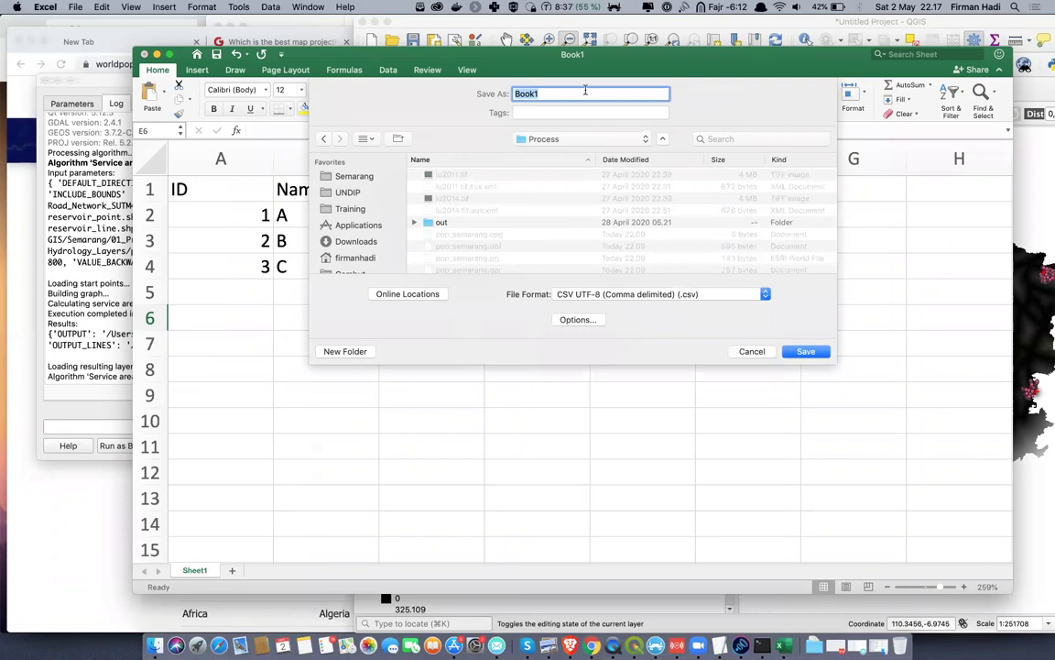
text(point)
click(805, 351)
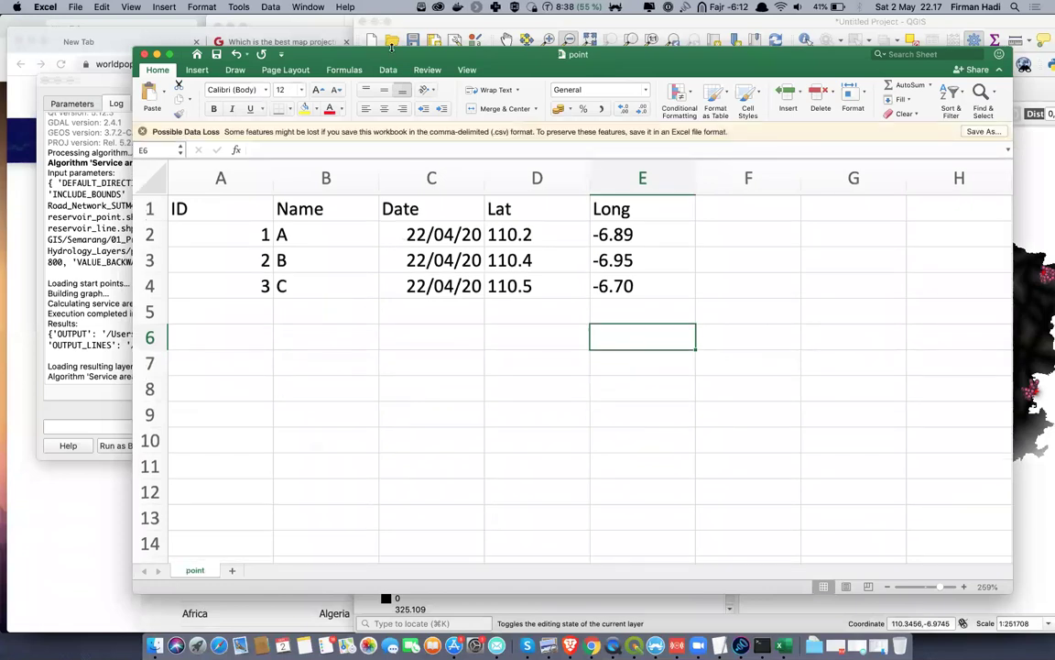
Switch to QGIS and load point.csv from the Process folder as a delimited text source, with its sample data in view
click(440, 24)
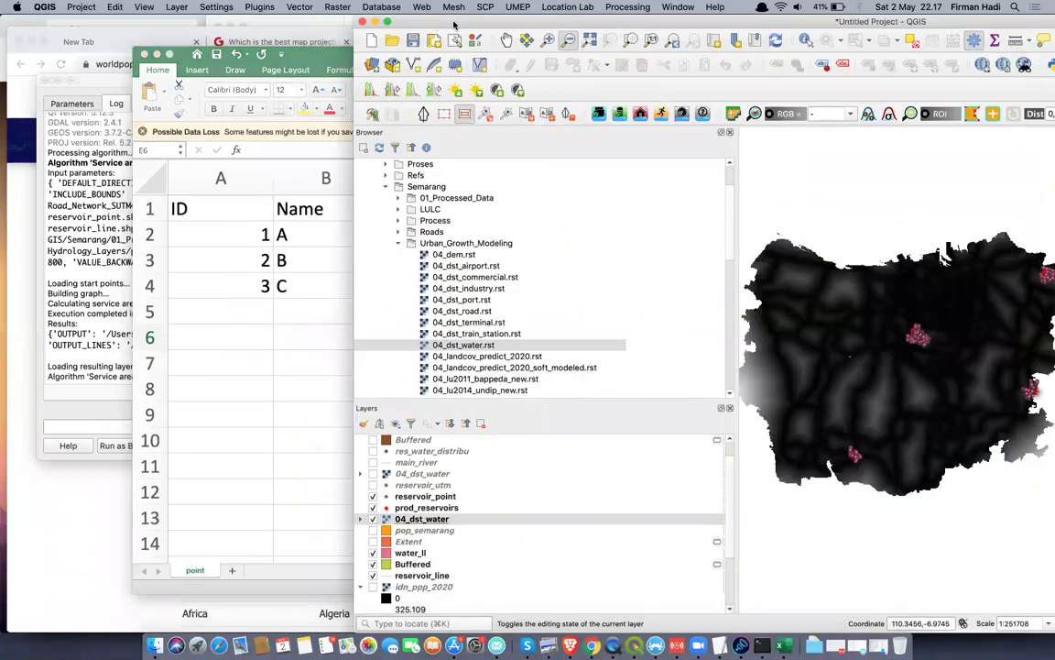
double_click(453, 24)
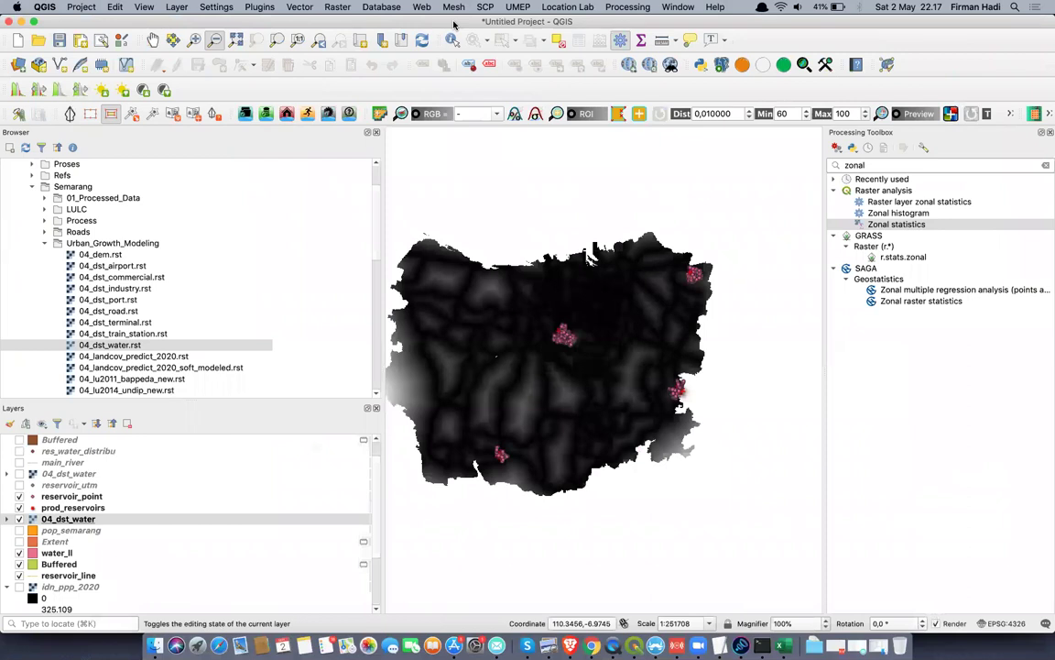
click(180, 7)
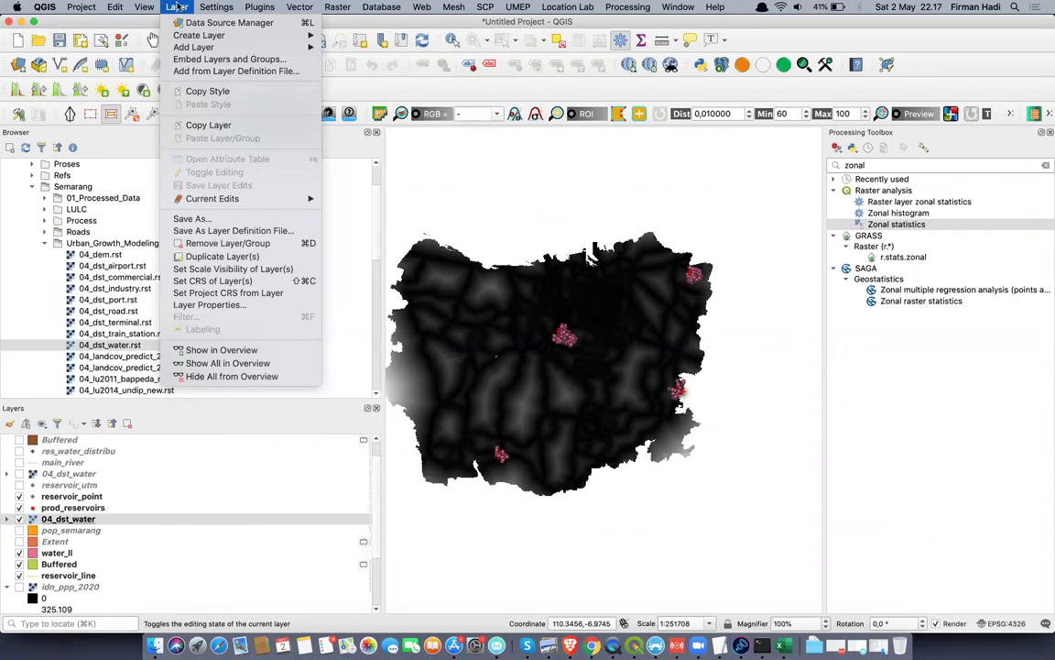
mouse_move(207, 47)
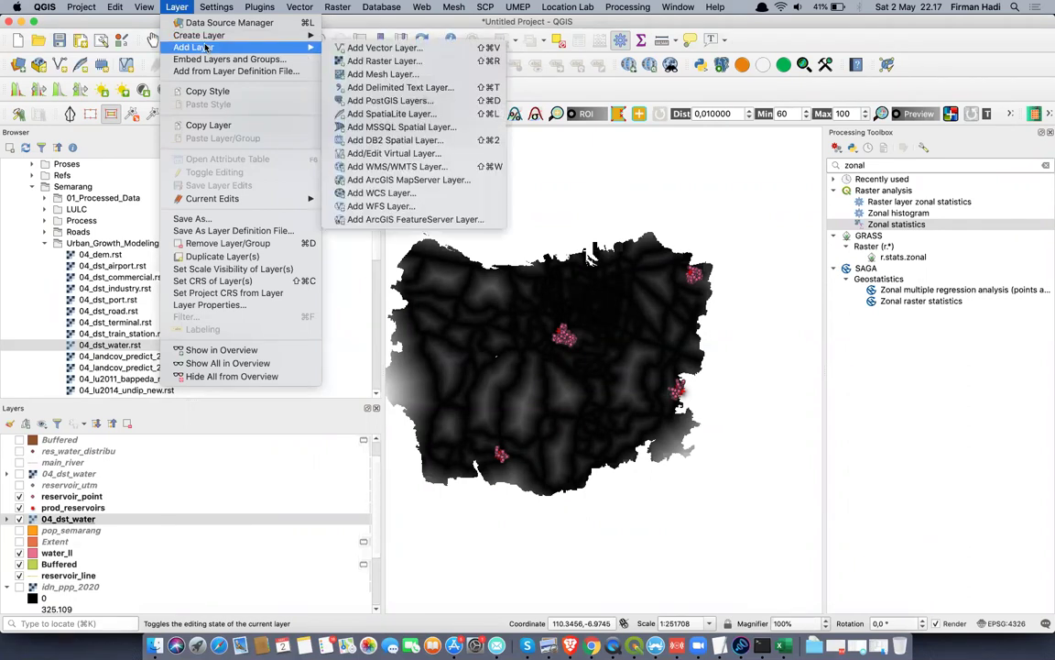
click(395, 87)
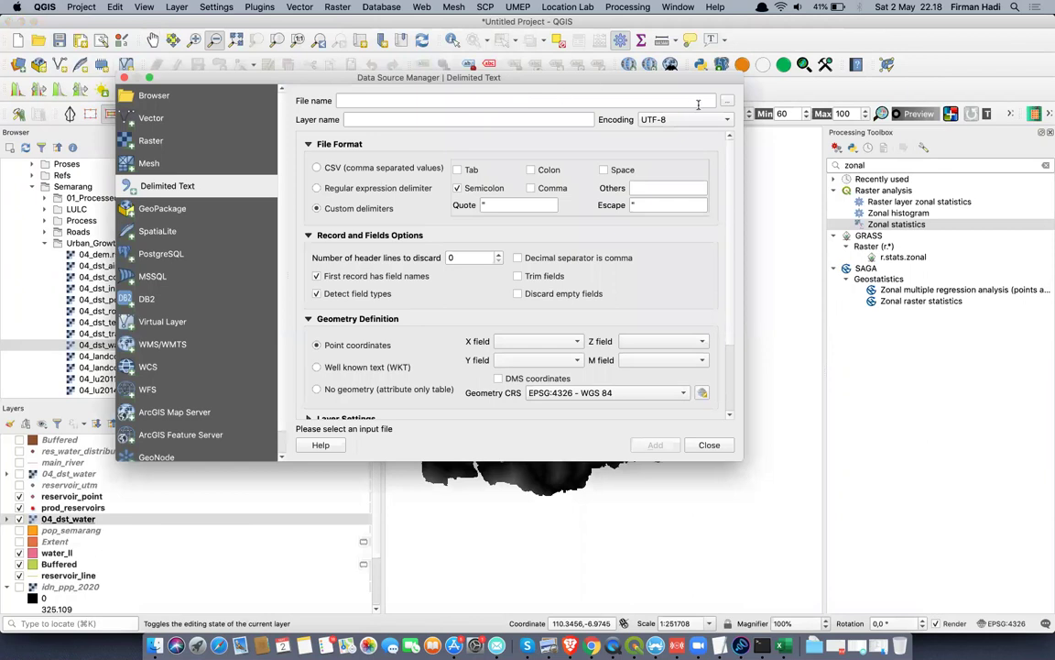
click(727, 102)
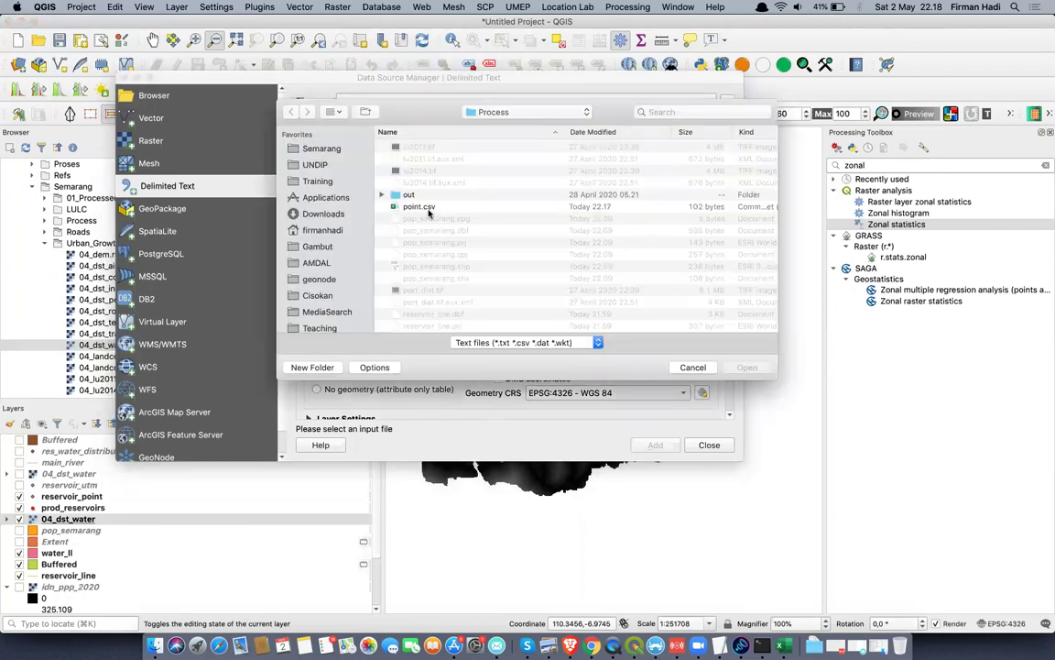
click(417, 207)
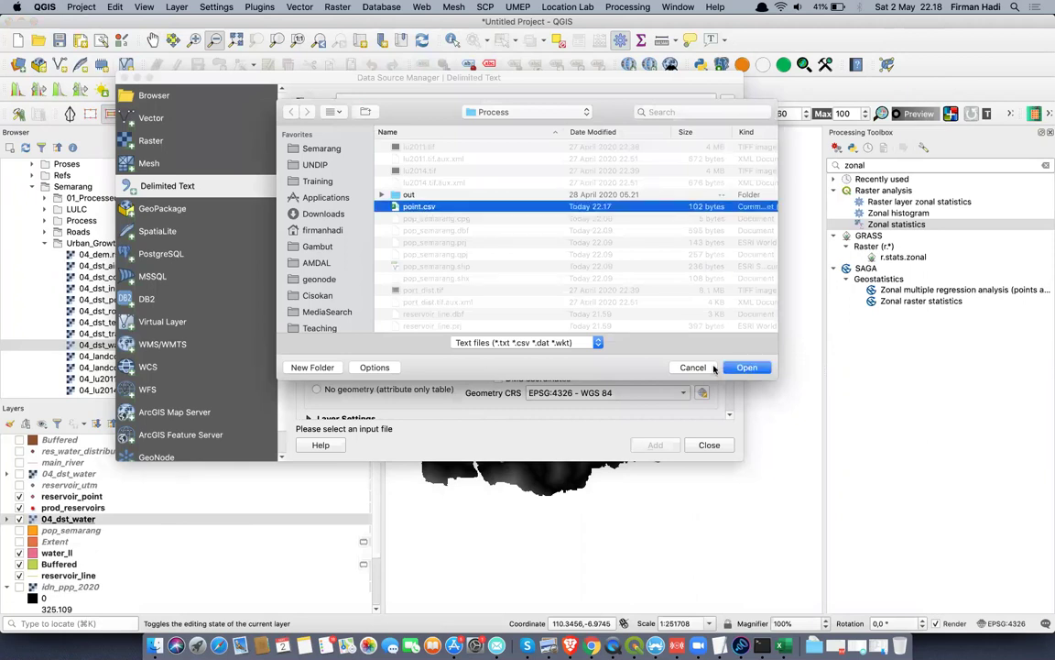
click(748, 366)
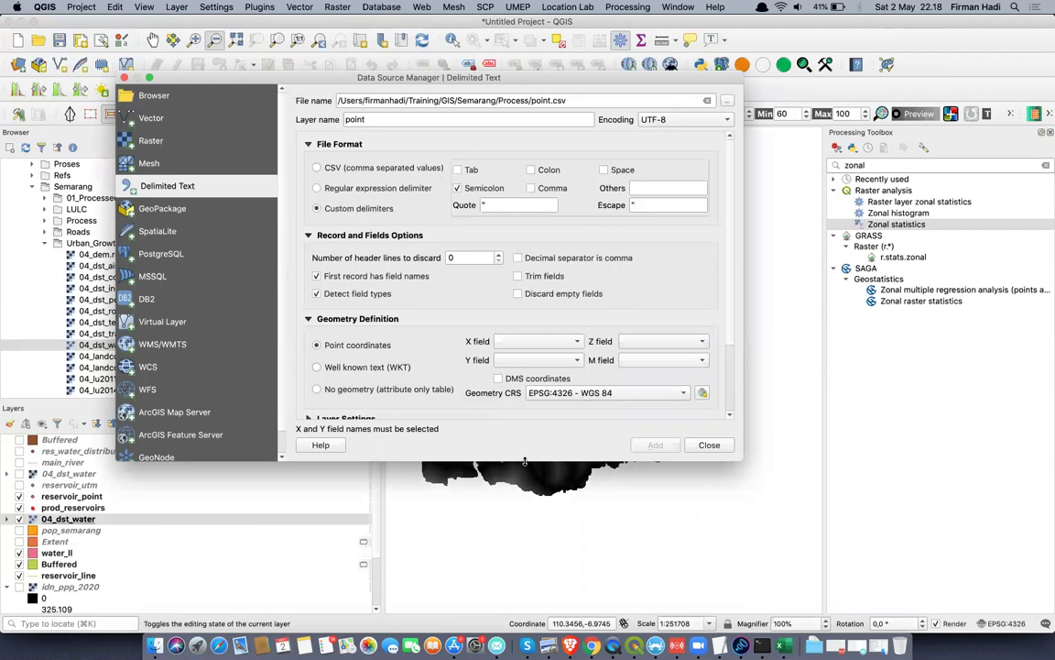
drag(525, 461, 471, 520)
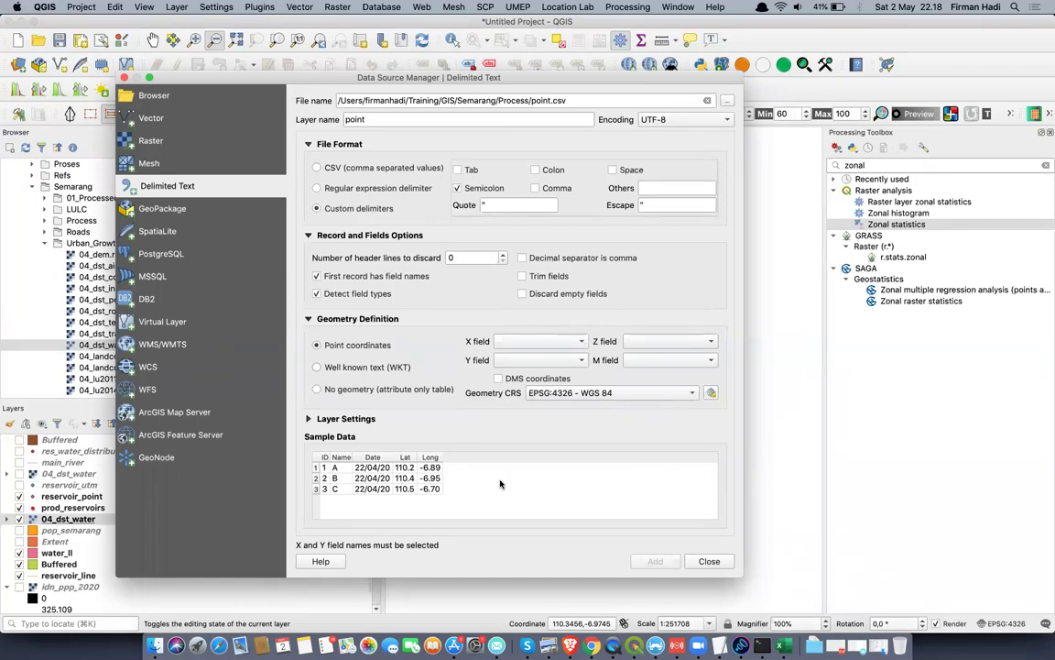
Try Comma instead of Semicolon as the custom delimiter for point.csv, and switch back to Semicolon
click(457, 188)
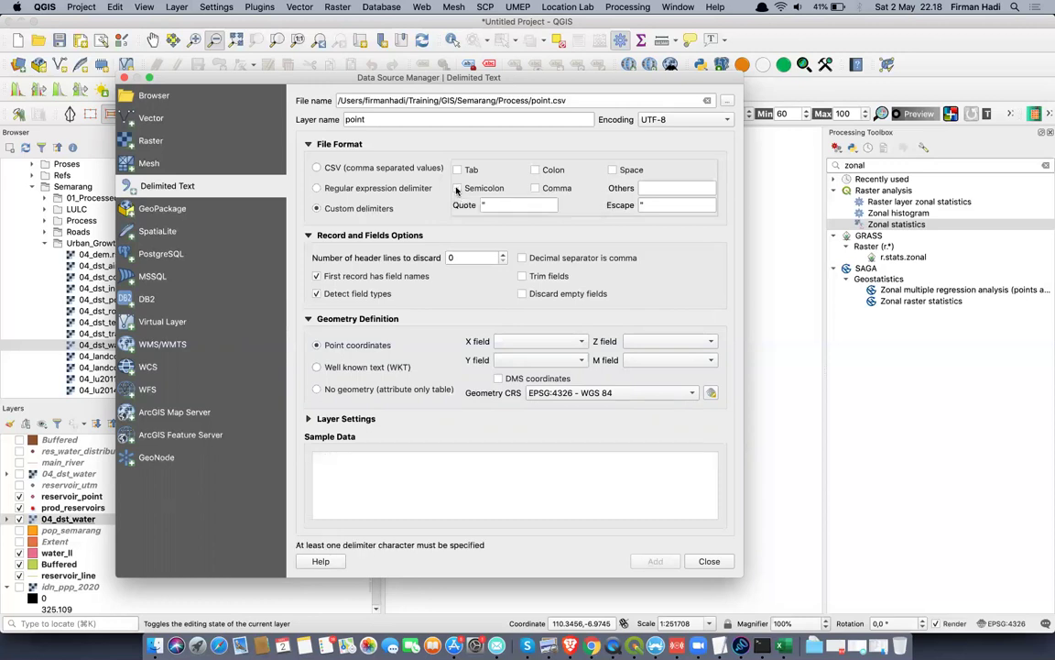
click(536, 189)
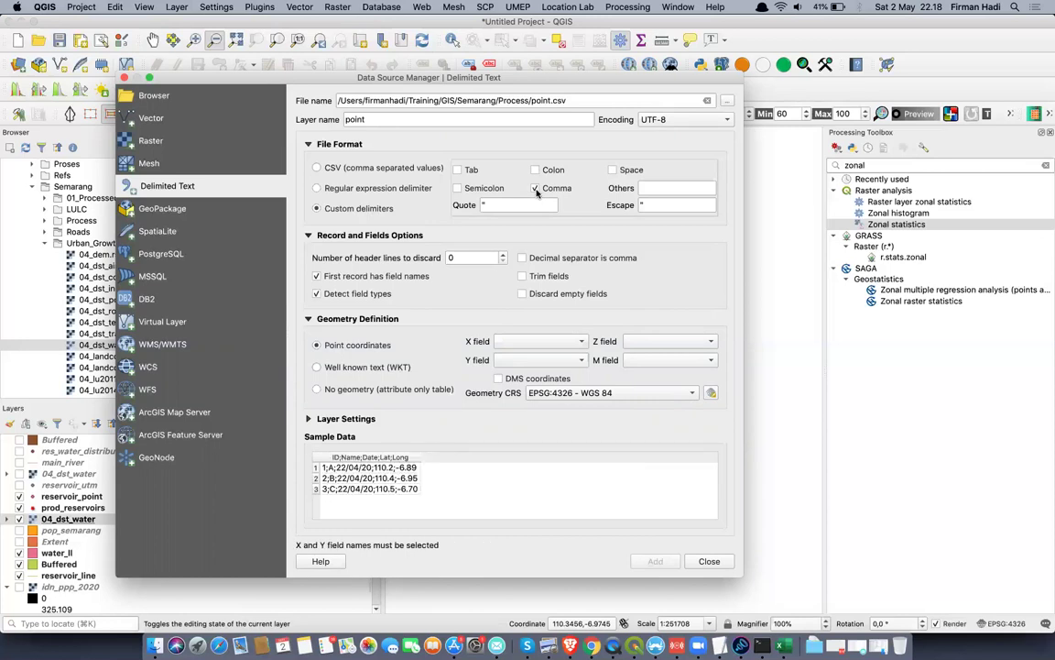
click(536, 188)
click(457, 188)
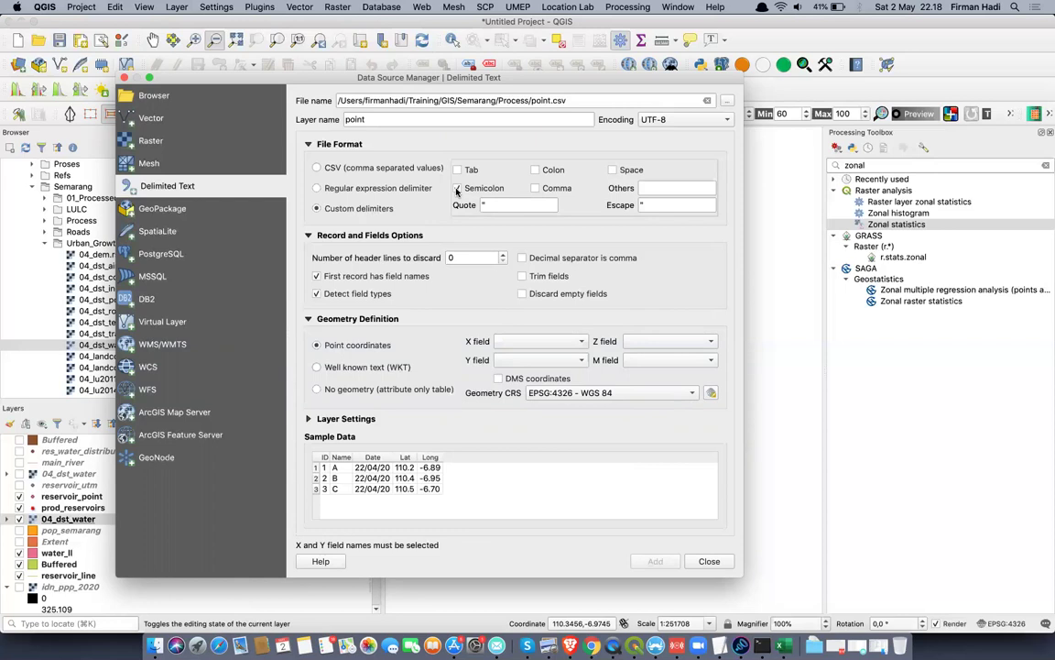
Assign Long as the X field and Lat as the Y field for the point coordinates
click(560, 347)
click(522, 403)
click(531, 360)
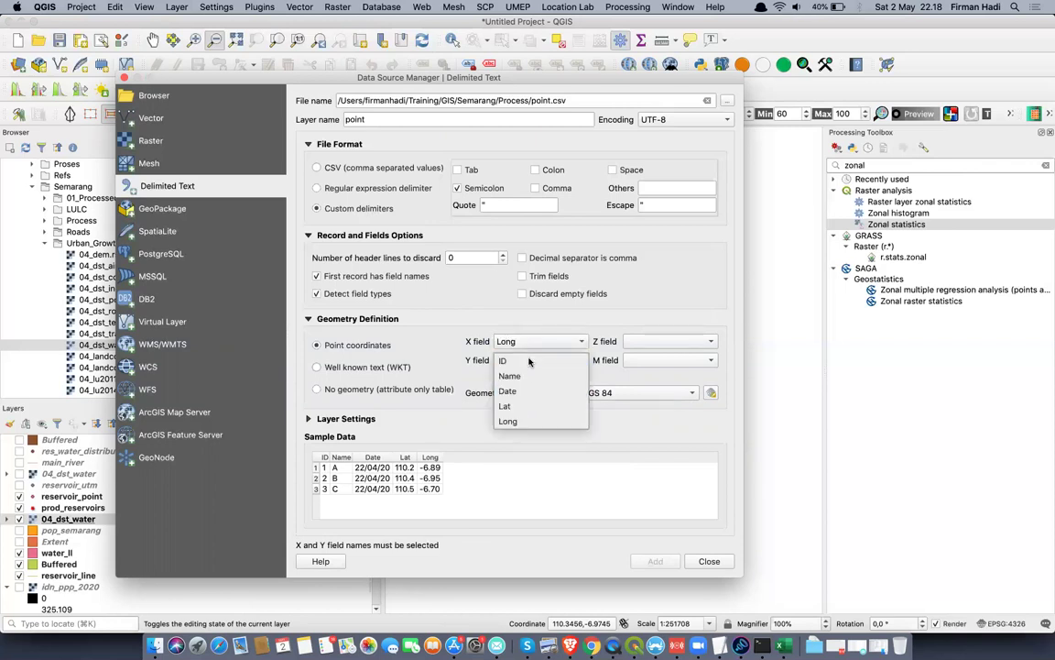
click(514, 405)
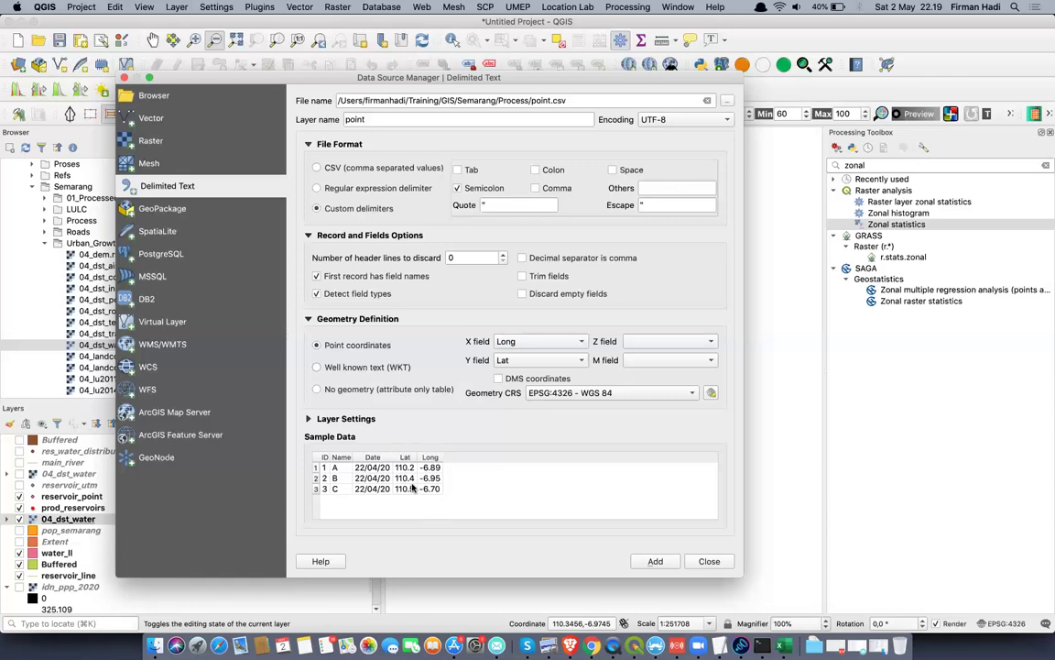
Set the geometry CRS to the project CRS EPSG:4326 - WGS 84 and add the point layer to the project
click(585, 392)
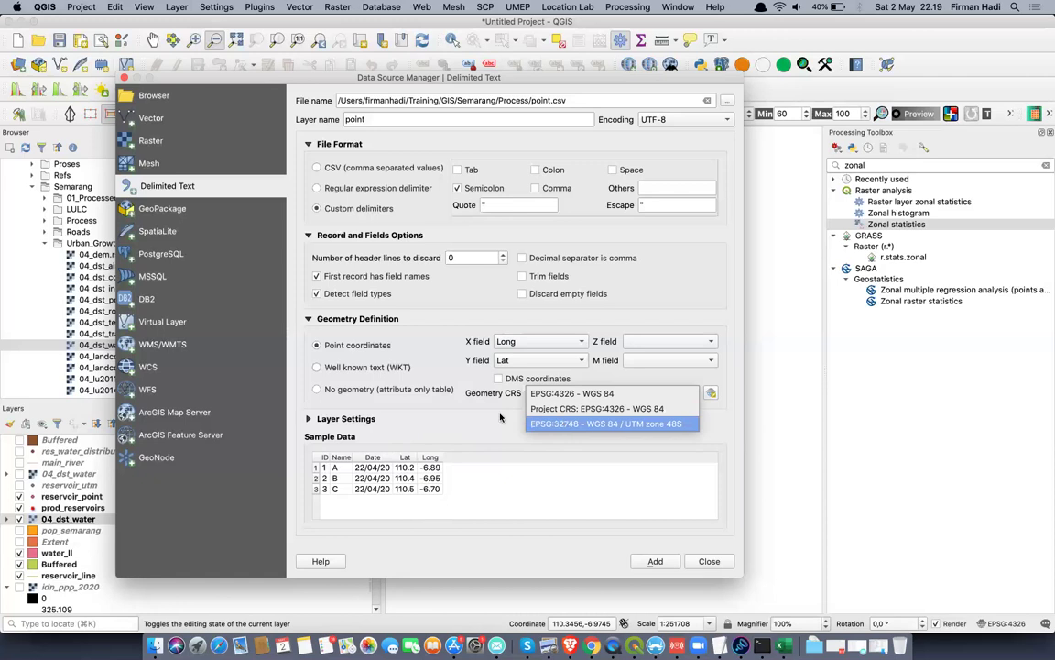
click(573, 408)
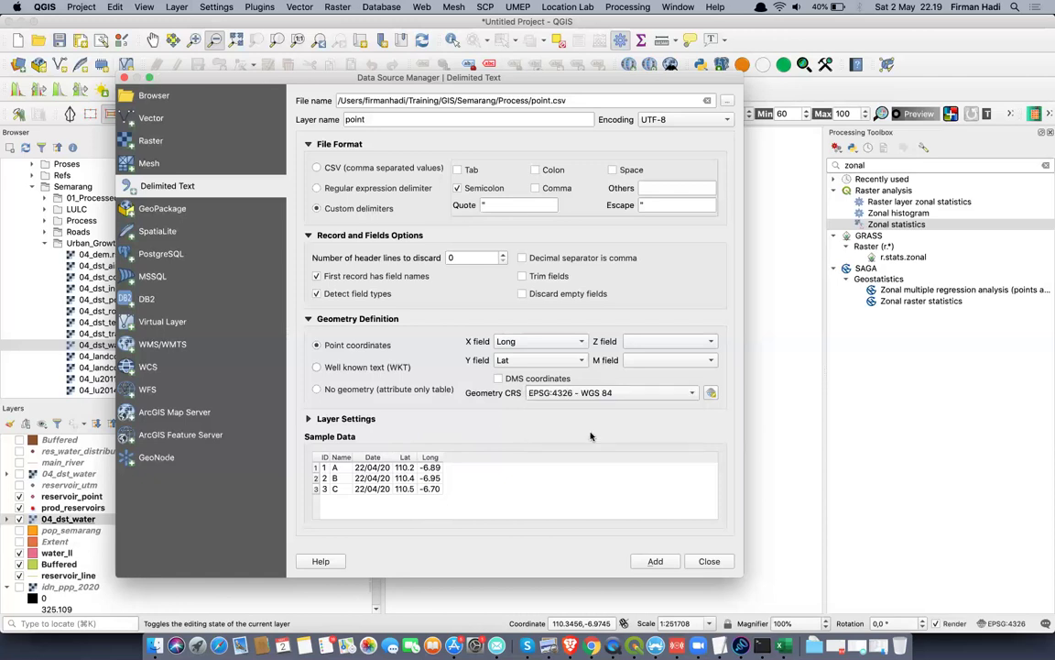
click(656, 561)
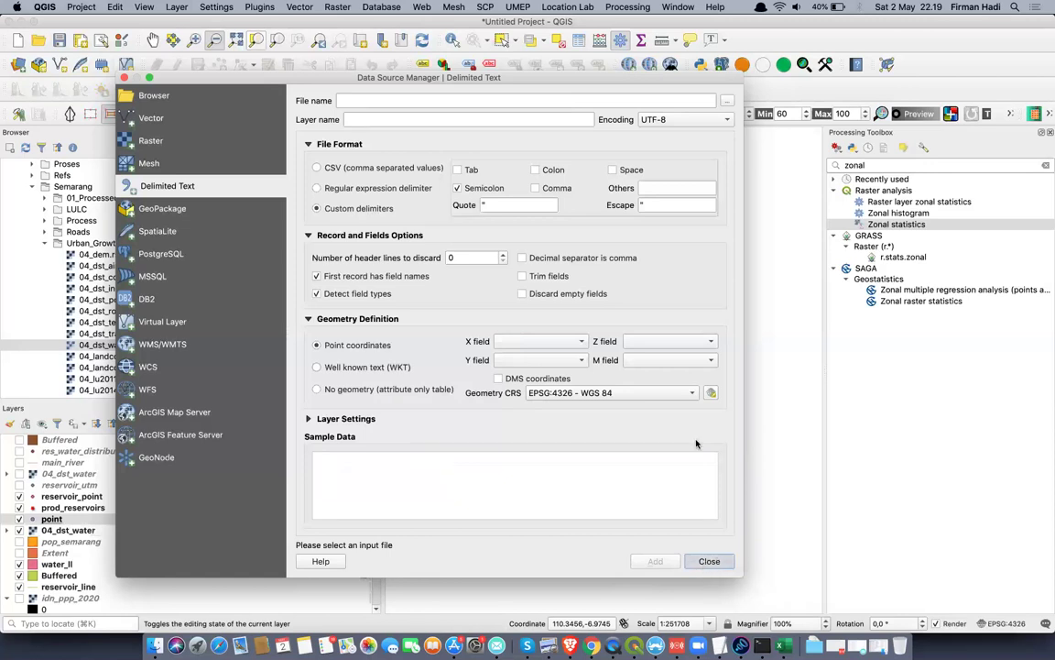
click(715, 562)
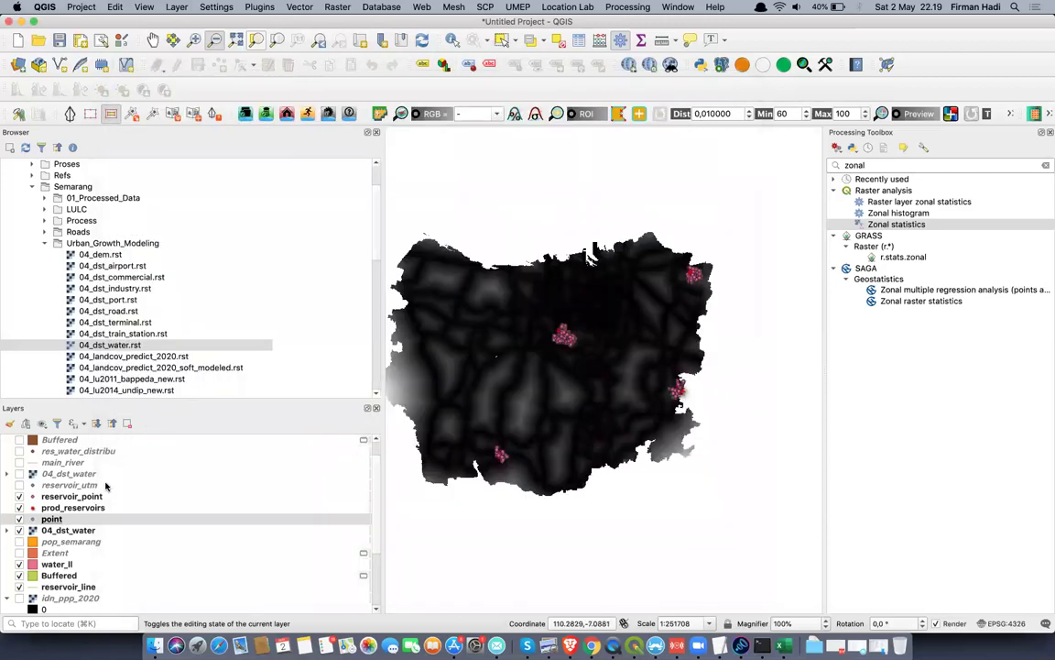
Hide the reservoir_point and prod_reservoirs layers on the map
click(19, 498)
click(19, 497)
click(19, 507)
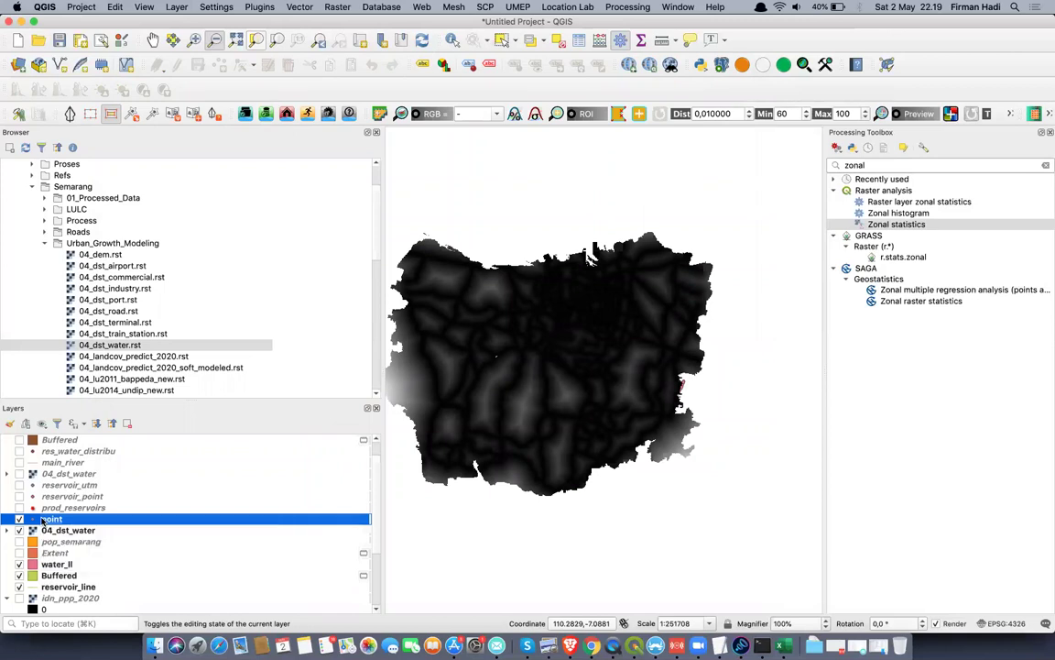
Style the point layer with the "effect drop shadow" marker symbol from the favorites
double_click(42, 519)
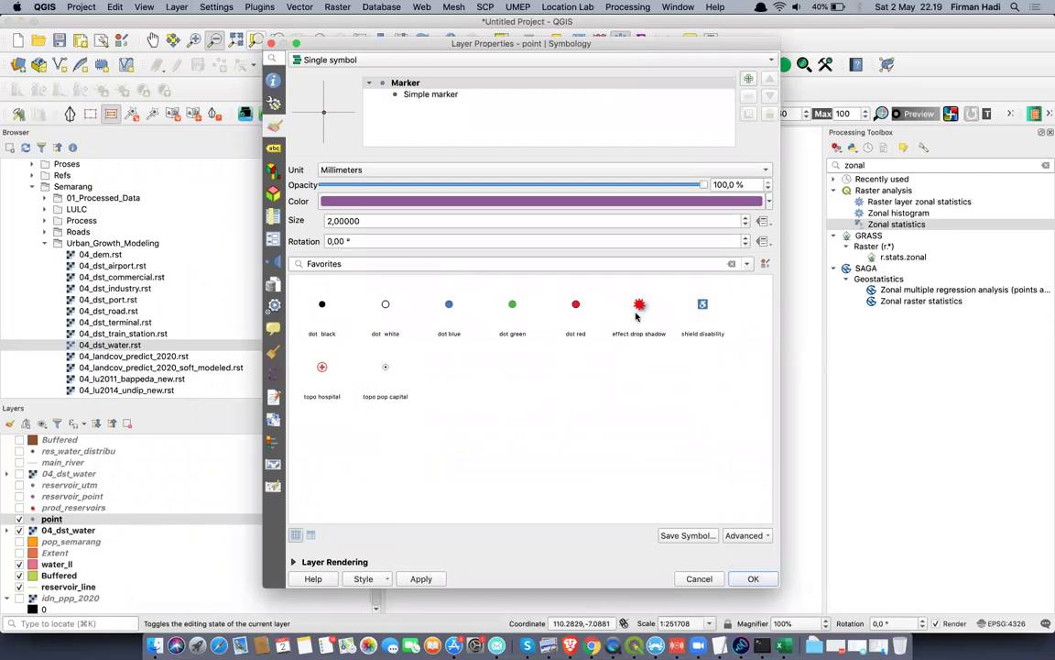
click(637, 316)
click(753, 579)
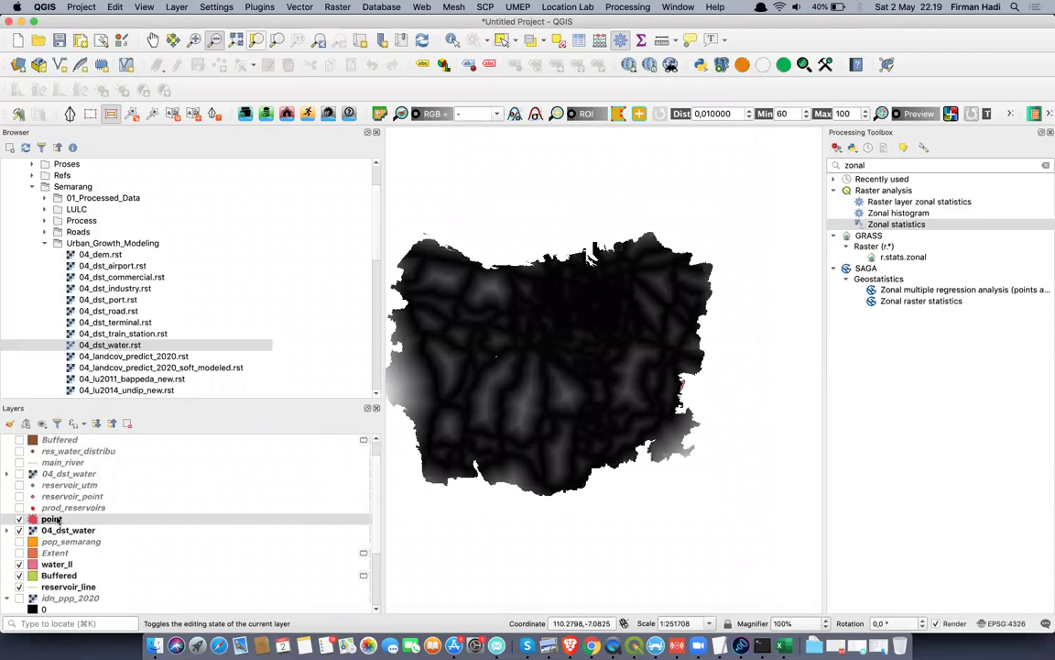
Zoom to the point layer's extent and zoom out repeatedly to examine where its points fall
right_click(52, 518)
click(133, 234)
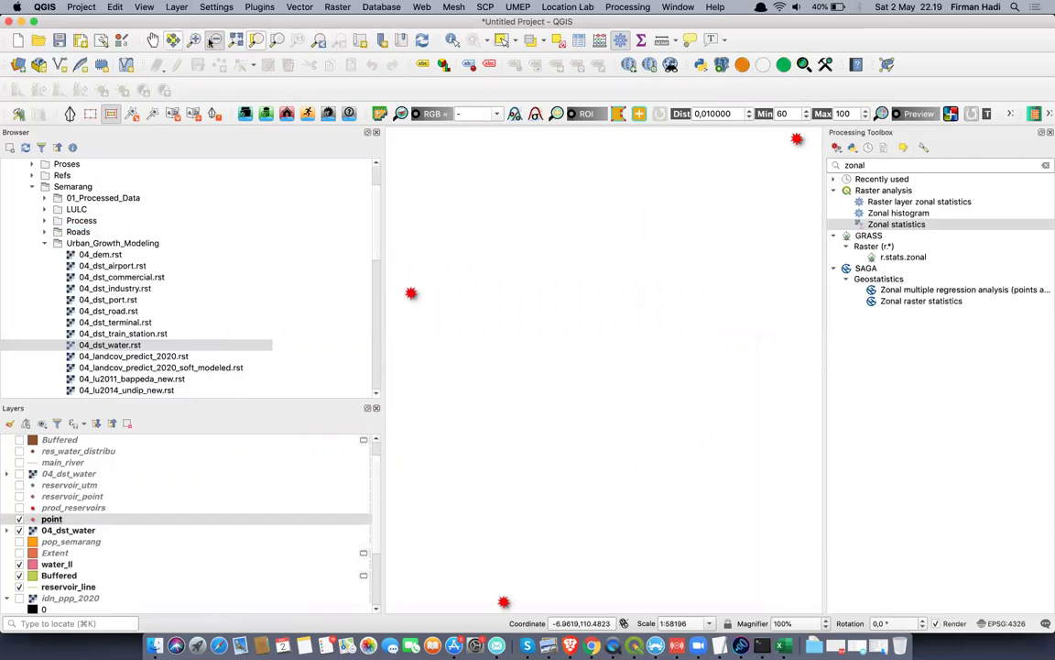
click(591, 340)
click(628, 335)
click(626, 334)
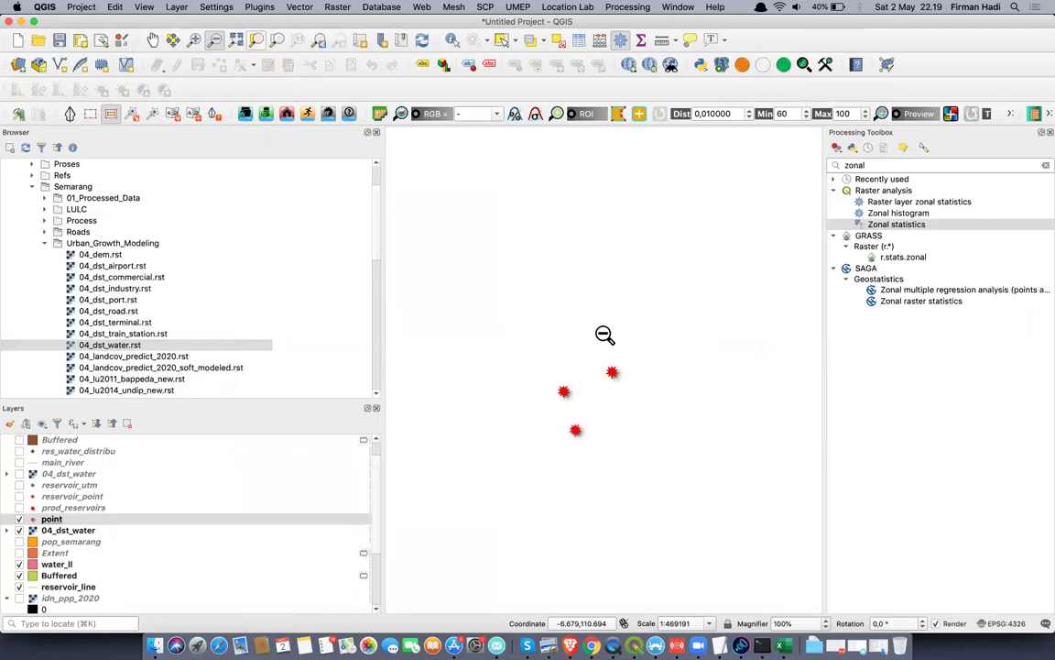
click(605, 335)
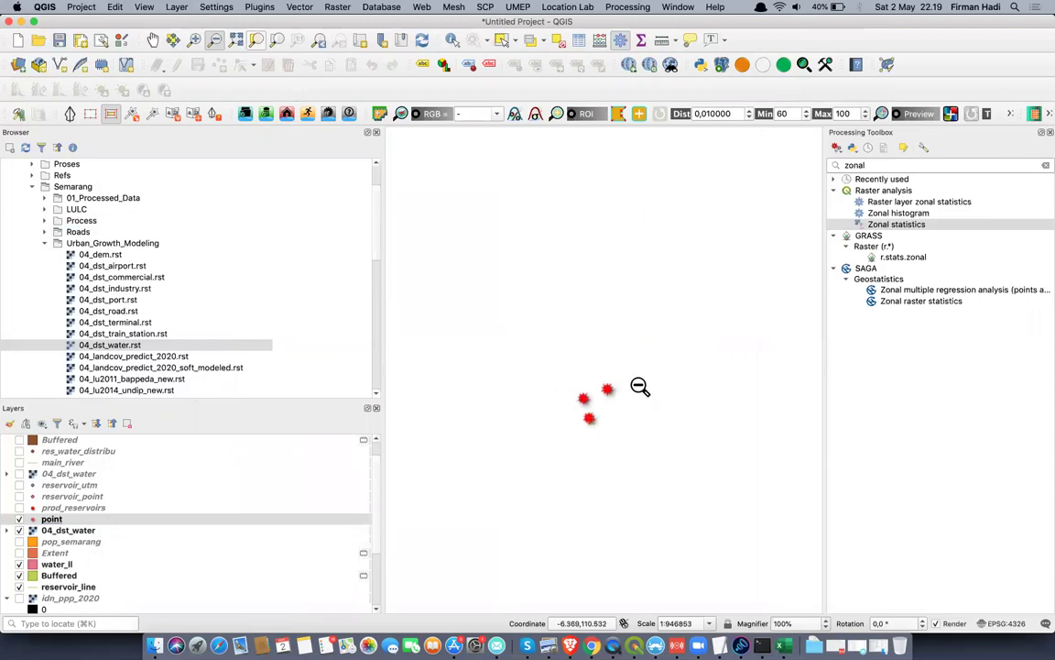
click(624, 375)
click(624, 375)
click(624, 374)
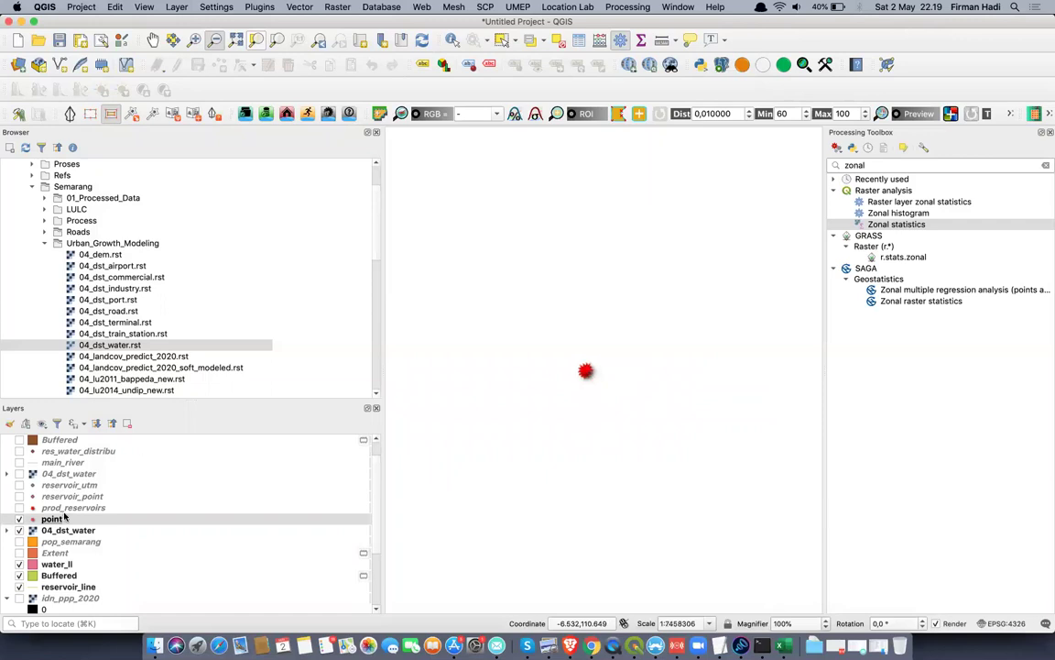
right_click(53, 521)
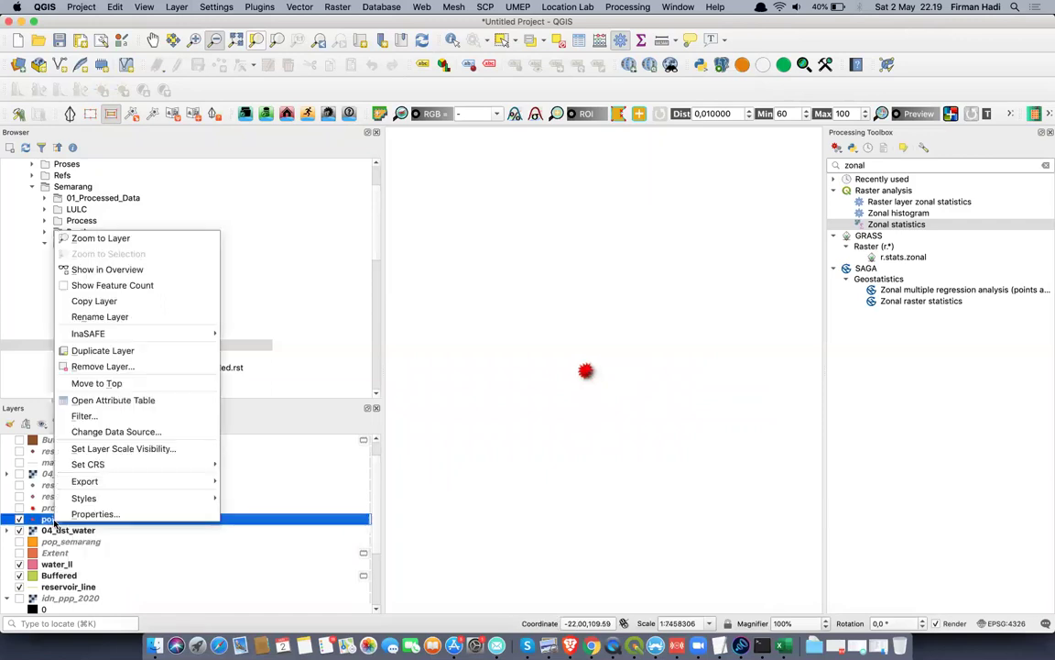
click(248, 25)
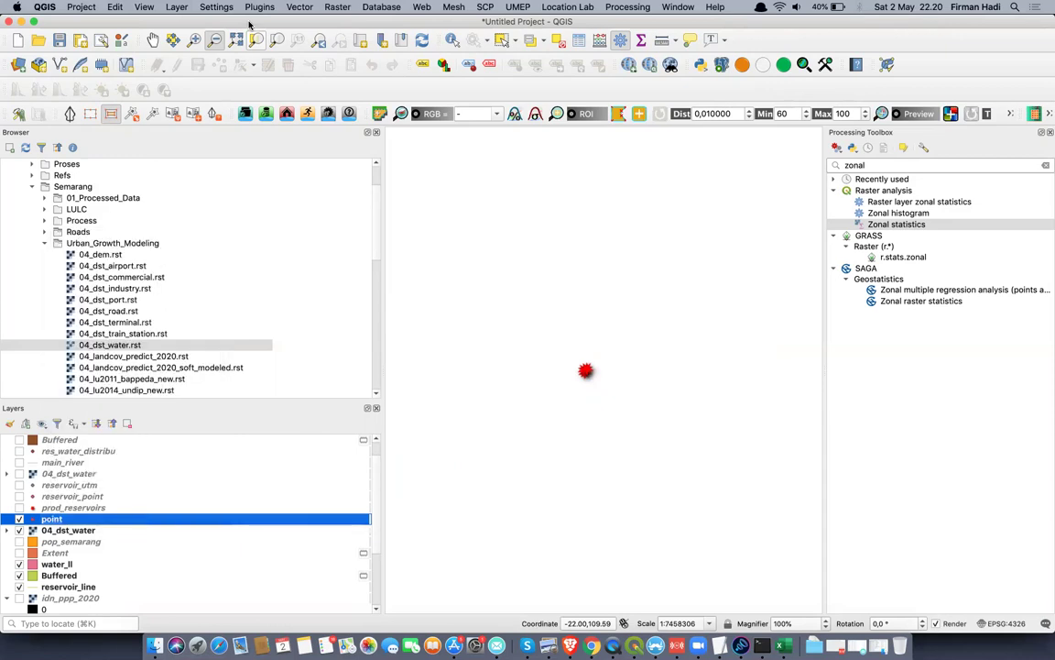
Load point.csv from the Process folder as the source for a new delimited text layer
click(174, 8)
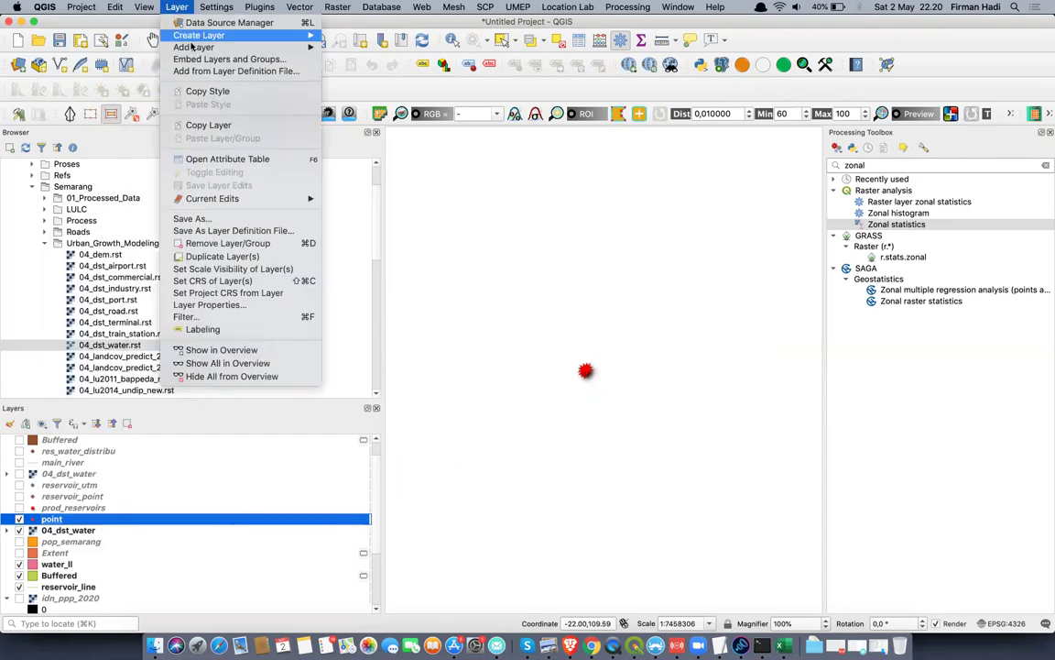
mouse_move(210, 47)
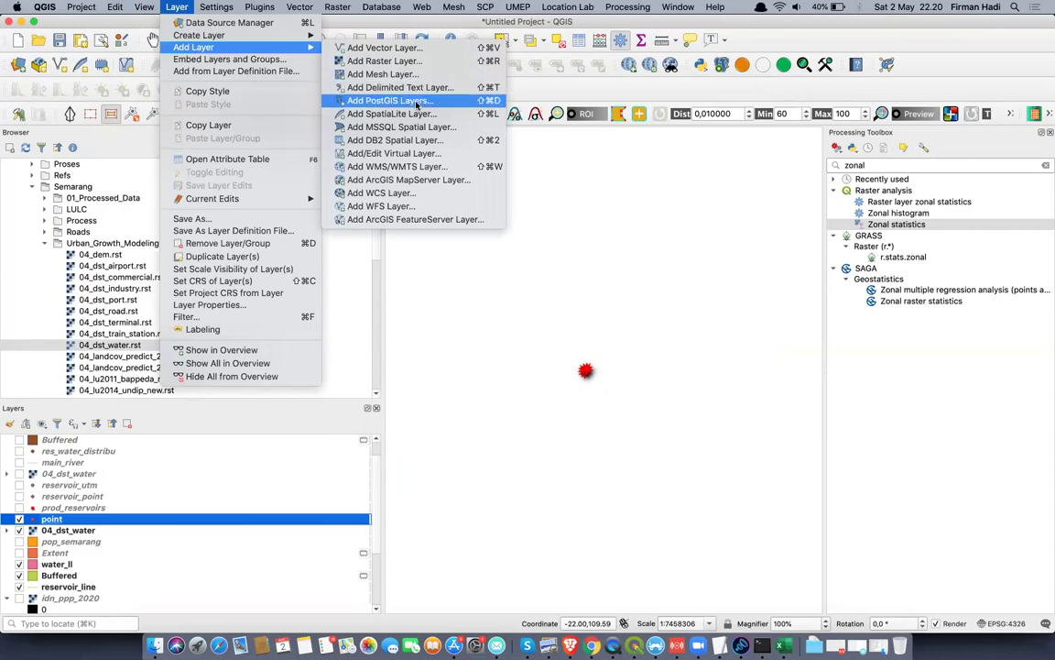
click(378, 87)
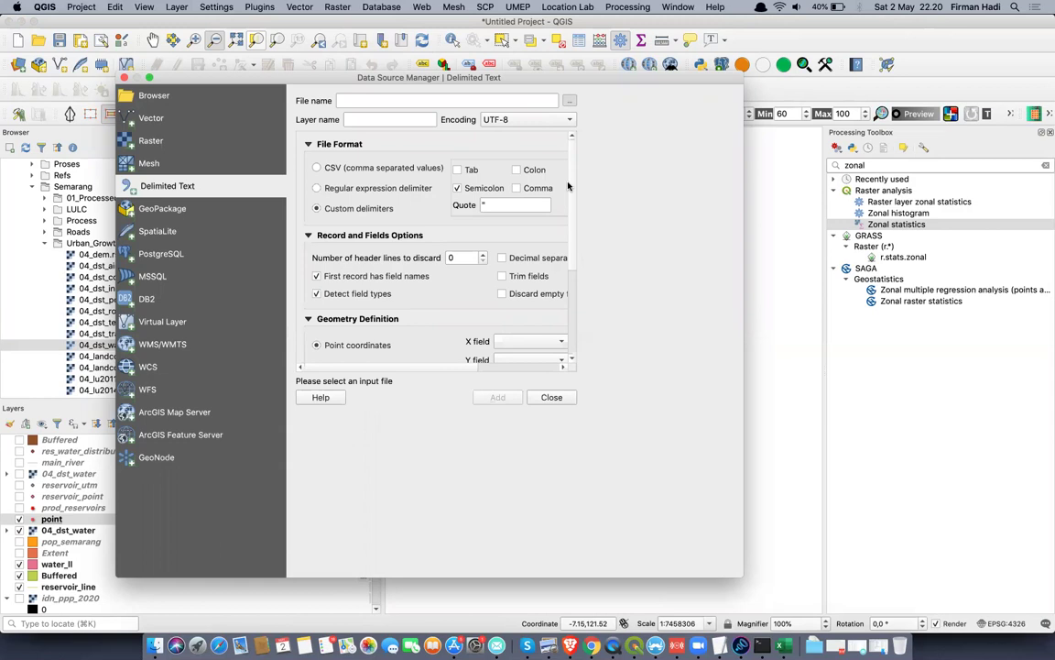
click(569, 100)
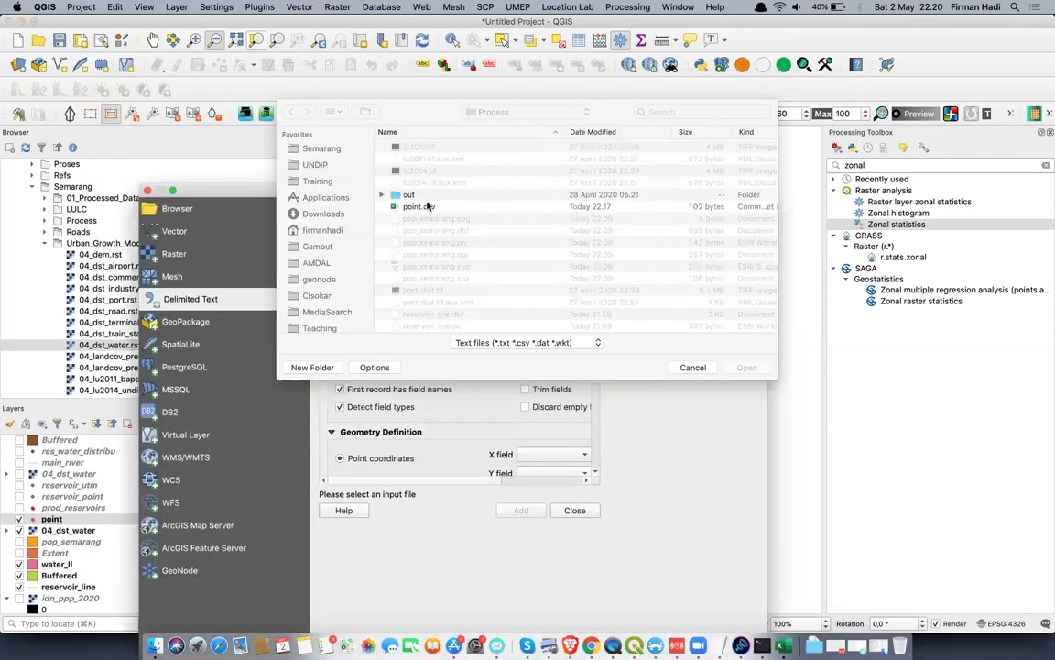
click(423, 207)
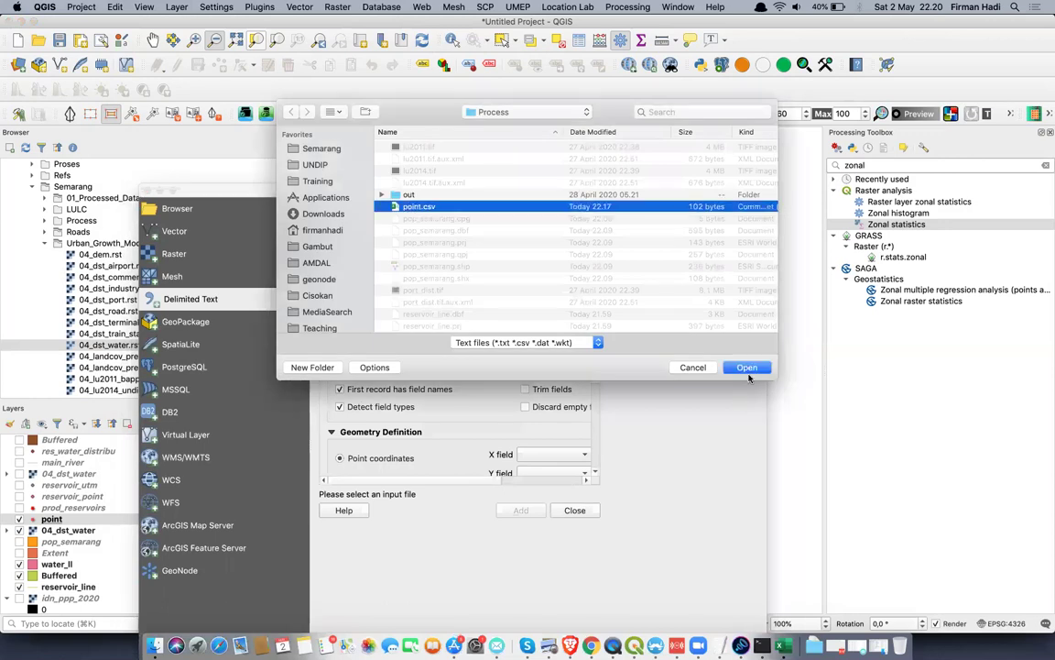
click(748, 368)
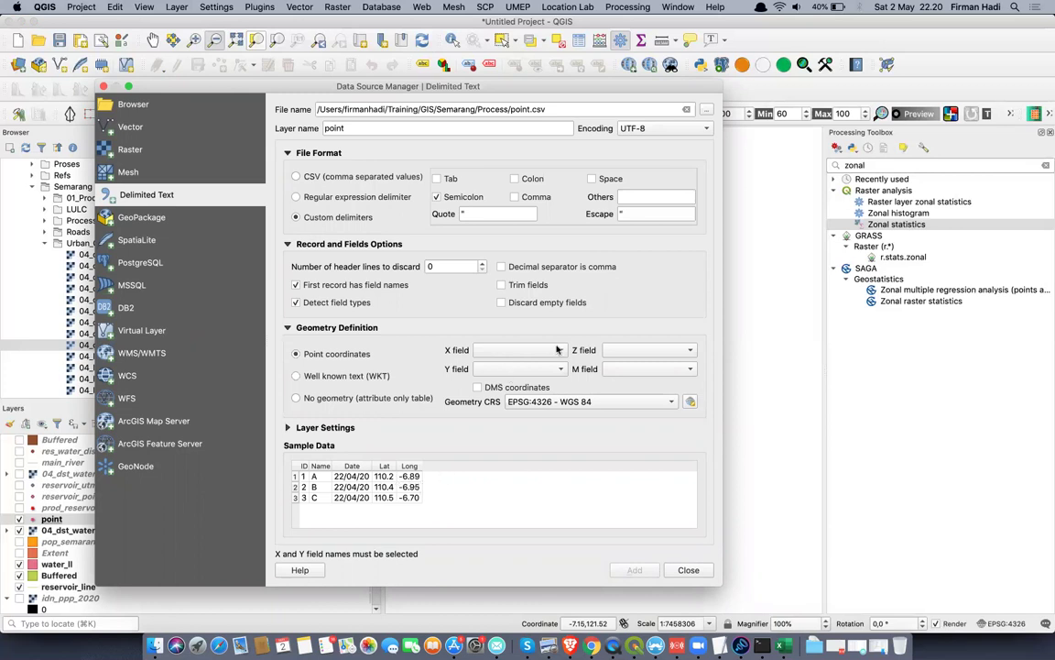
Try Long as the X field and Lat as the Y field, and look into the layer settings
click(506, 350)
click(501, 410)
click(503, 367)
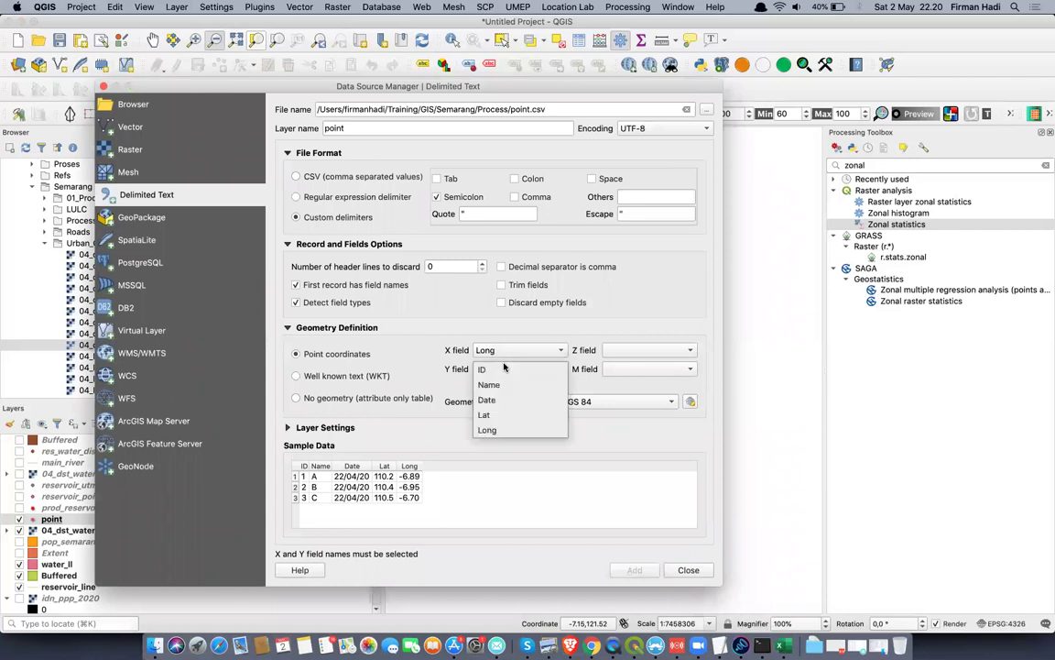
click(490, 414)
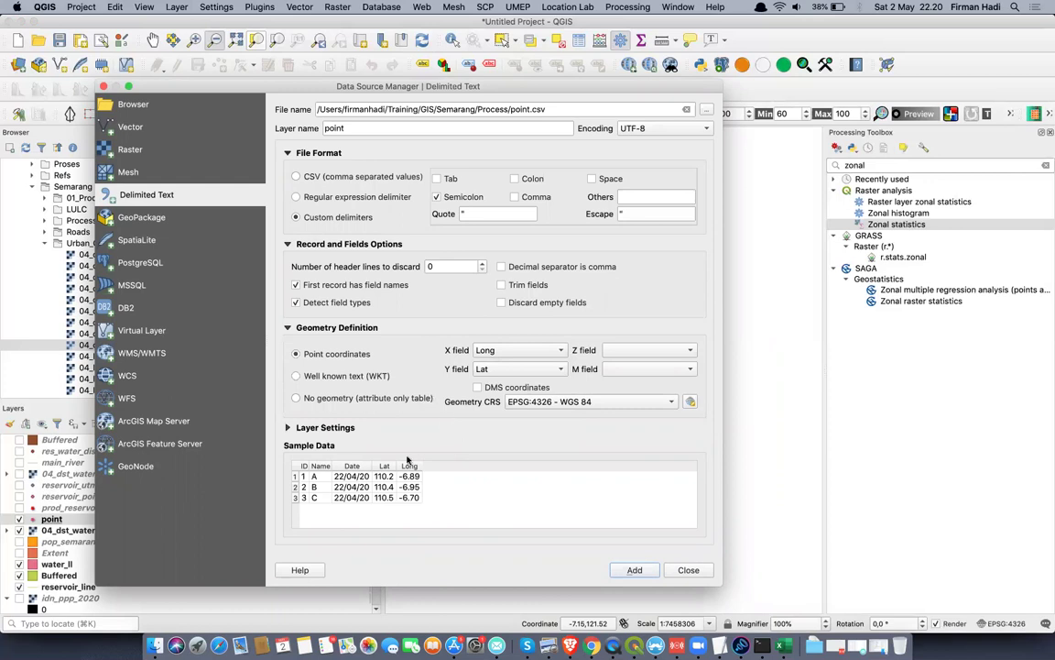
click(289, 428)
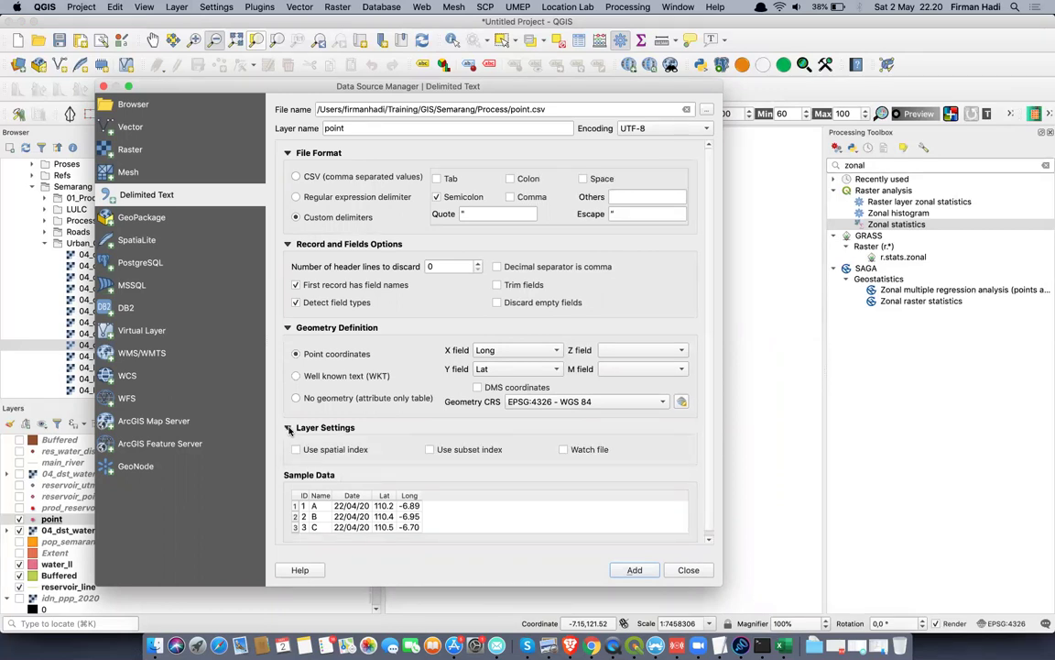
click(289, 428)
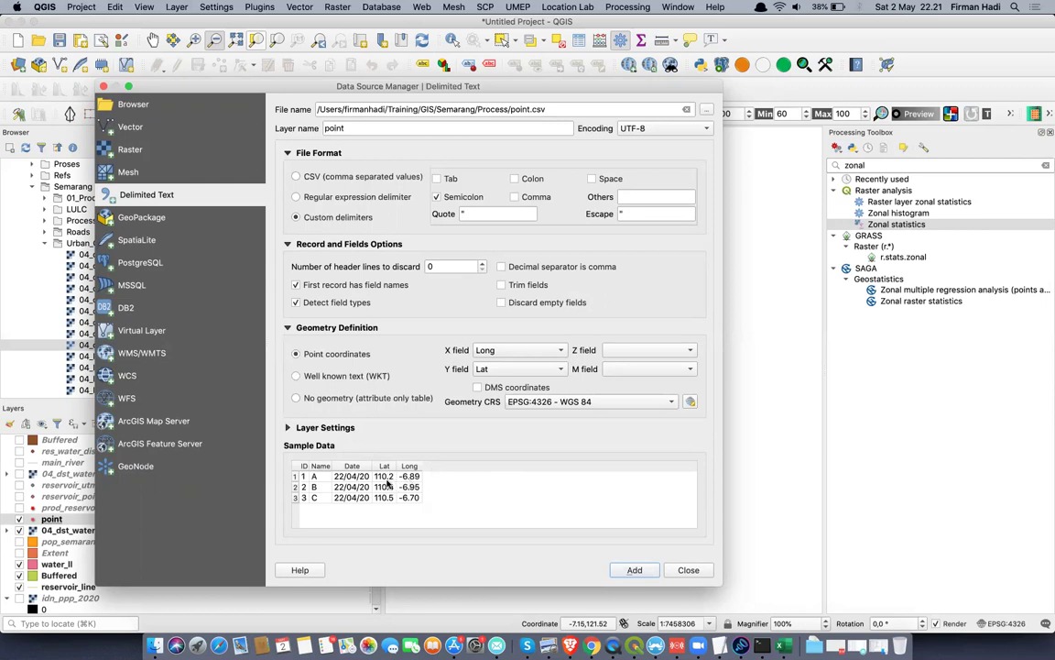
Assign Lat as the X field and Long as the Y field, and add the point layer to the project
click(514, 350)
click(495, 334)
click(482, 370)
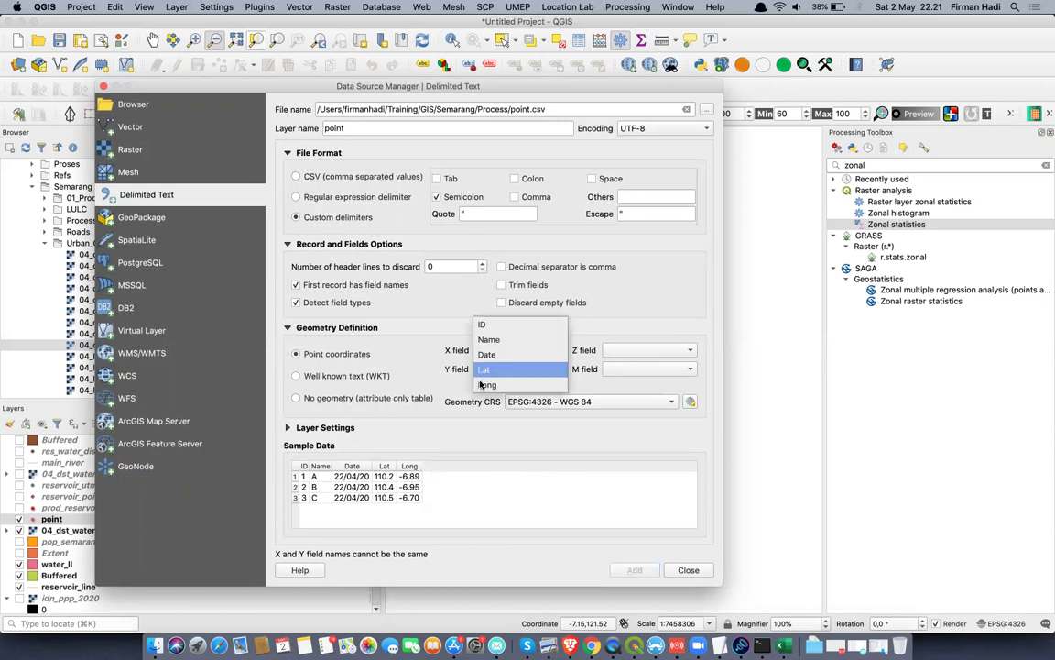
click(435, 349)
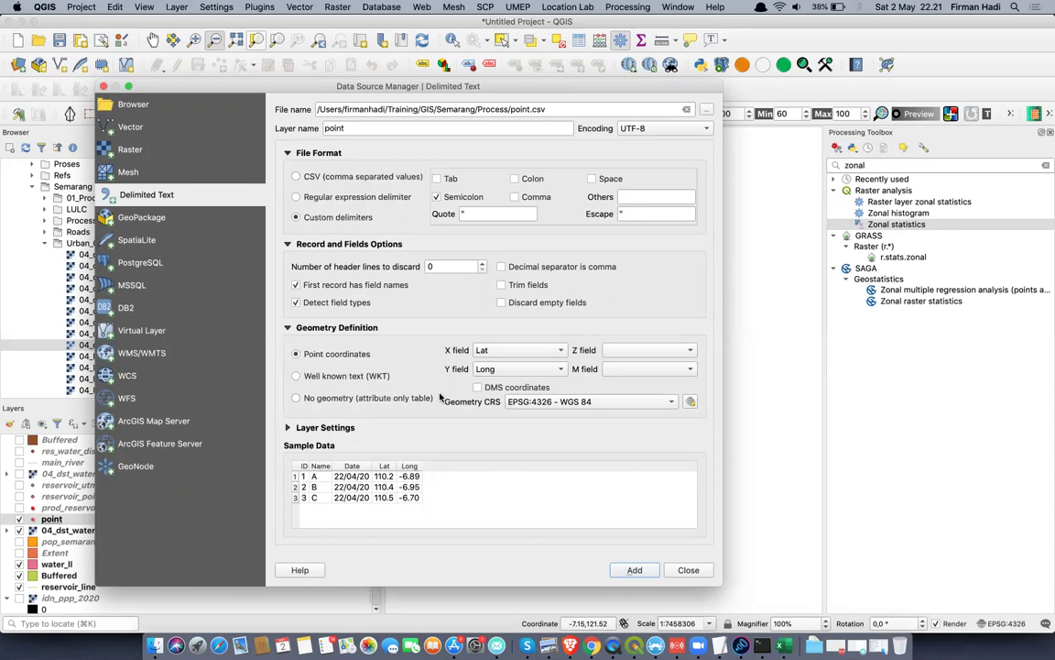
click(627, 570)
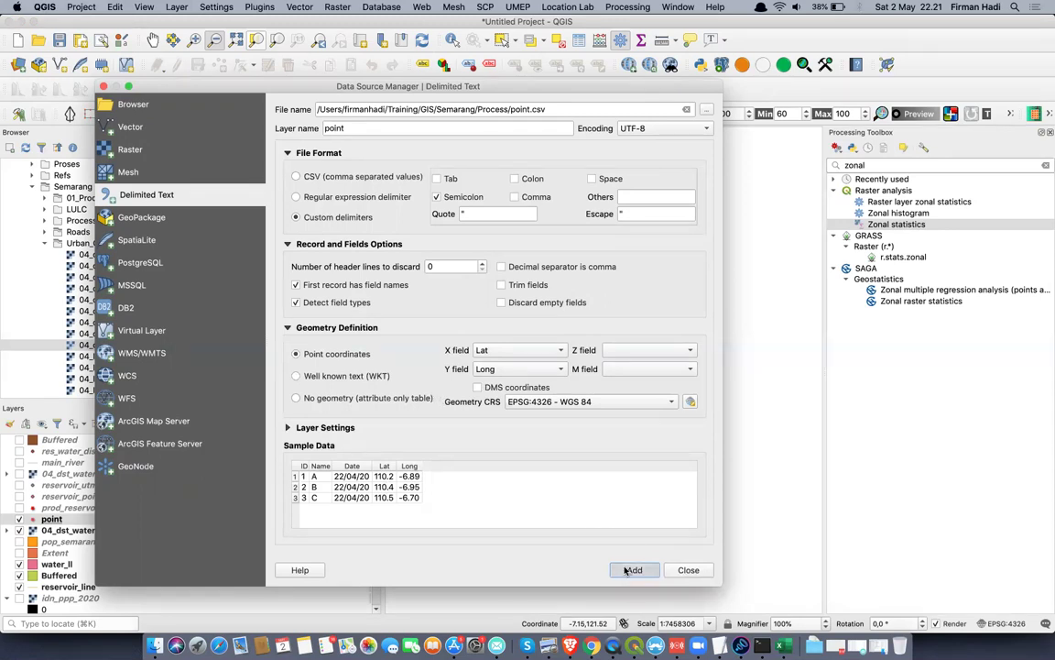
click(687, 570)
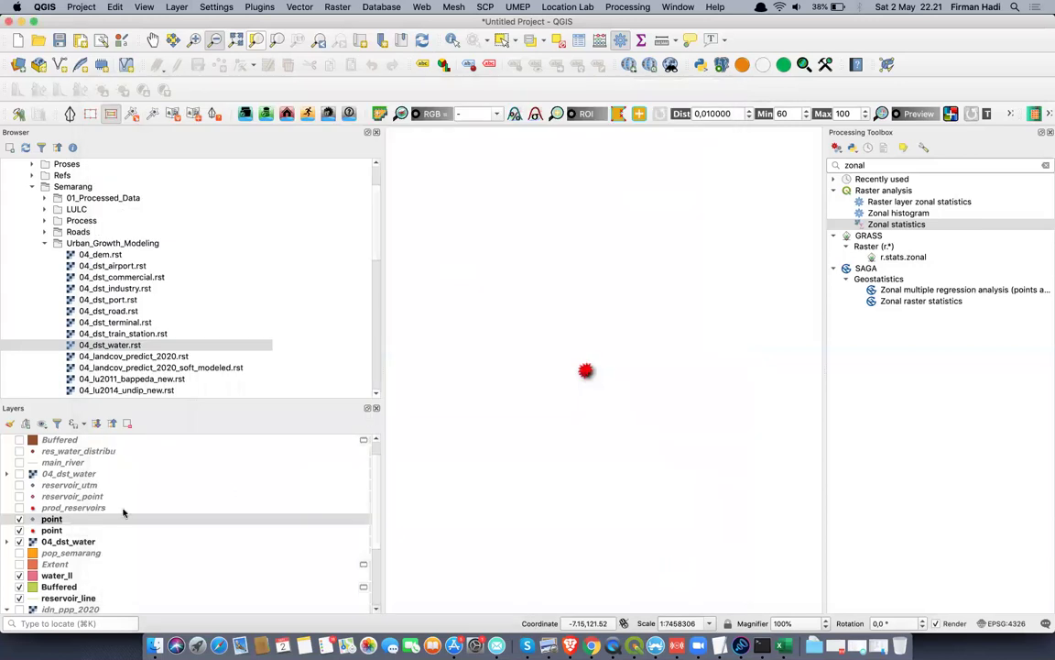
Zoom to the newly added point layer and toggle its visibility to check the point locations
click(53, 520)
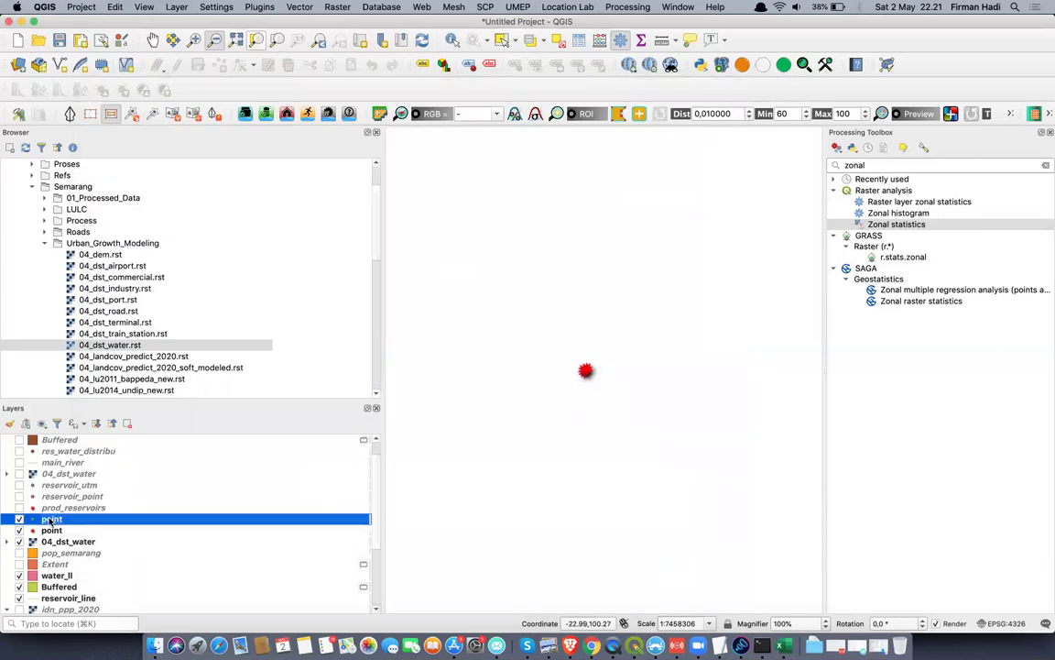
right_click(50, 519)
click(126, 241)
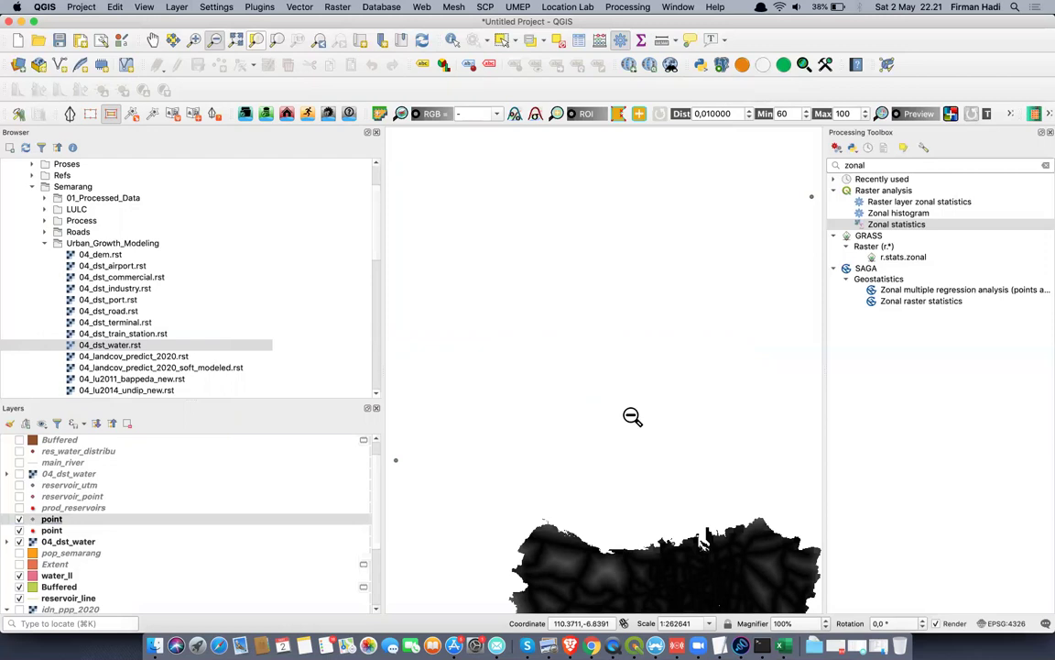
click(20, 520)
click(20, 519)
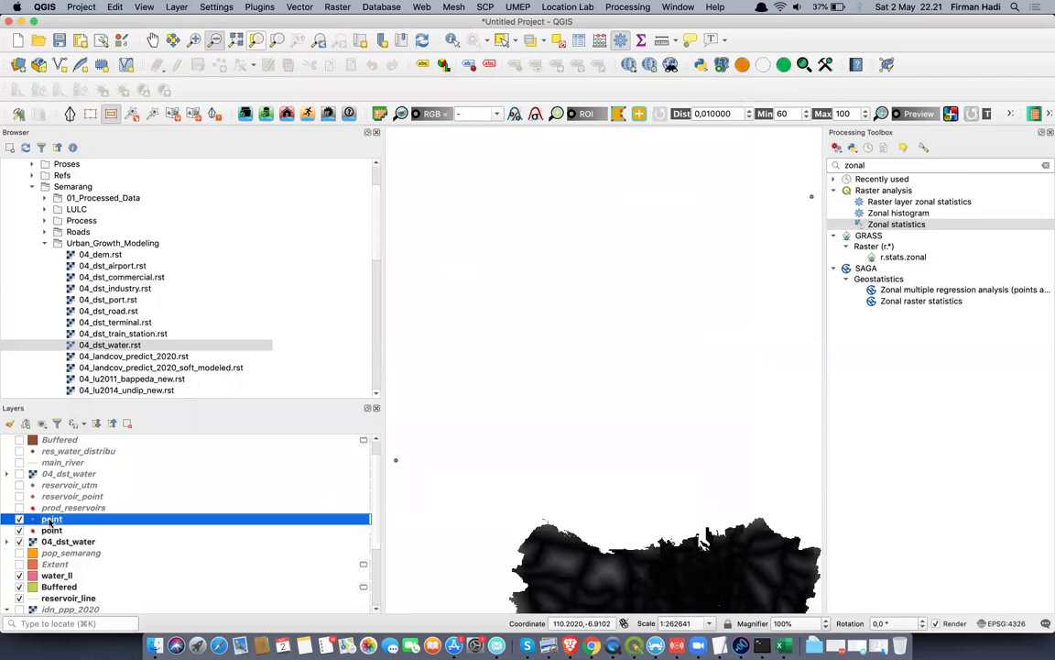
Export the new point layer as the ESRI Shapefile survey.shp in the Process folder with CRS EPSG:4326 - WGS 84, adding it to the map
right_click(51, 521)
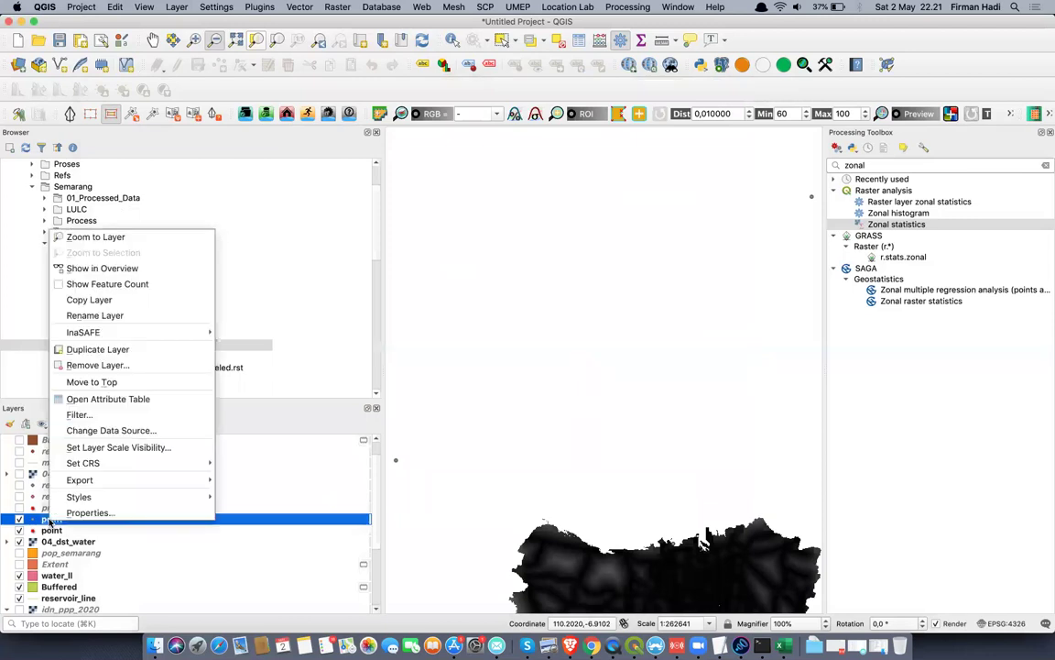
mouse_move(184, 480)
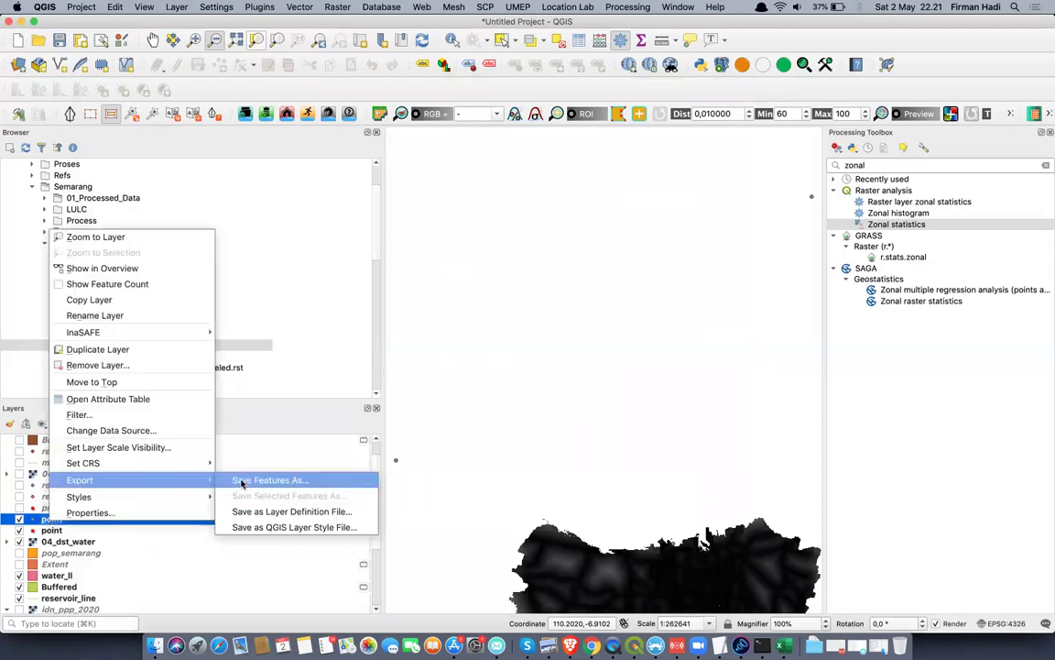
click(242, 482)
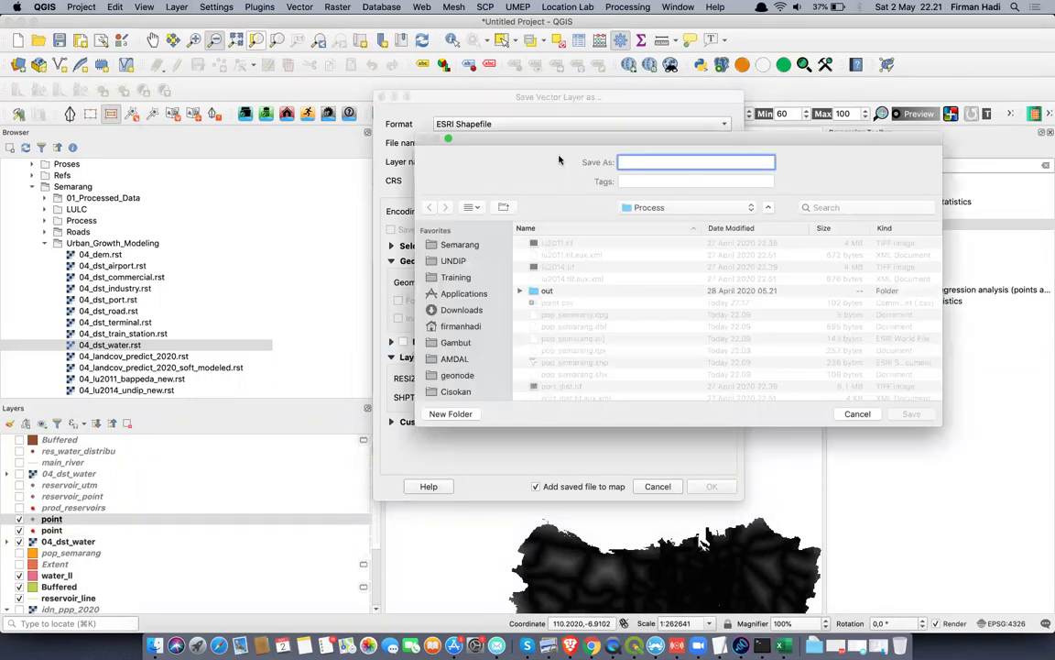
text(survey)
key(Return)
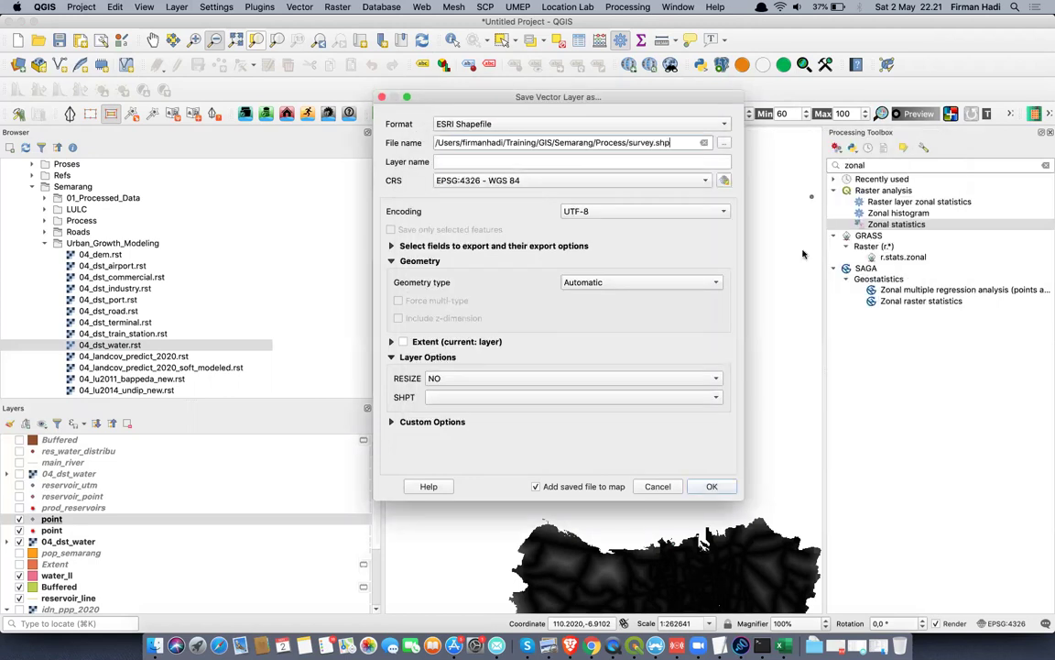
click(712, 485)
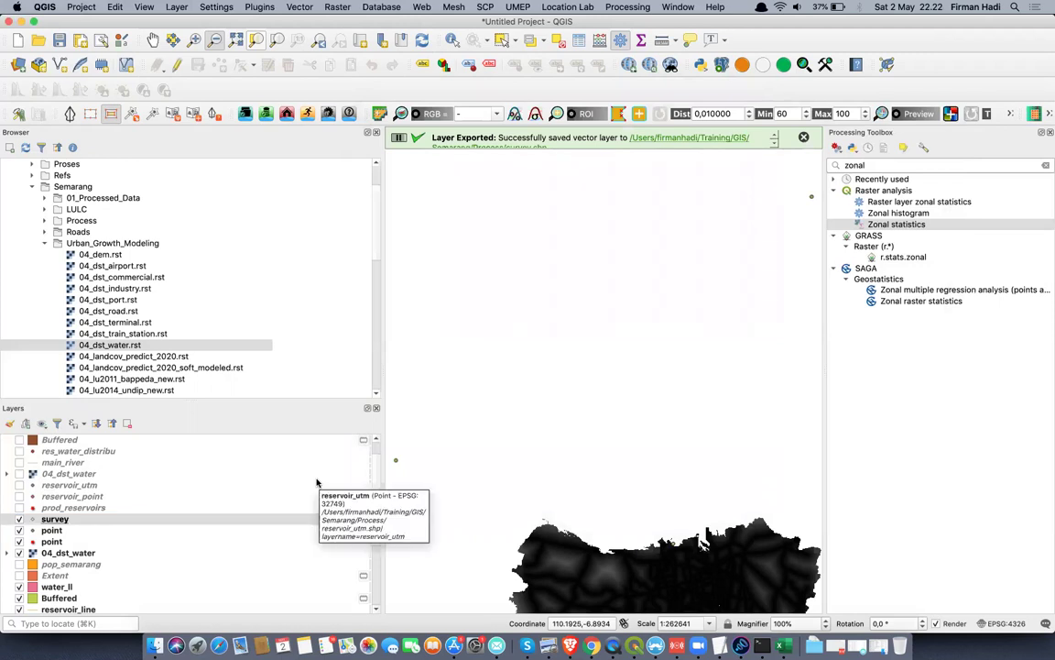
click(59, 520)
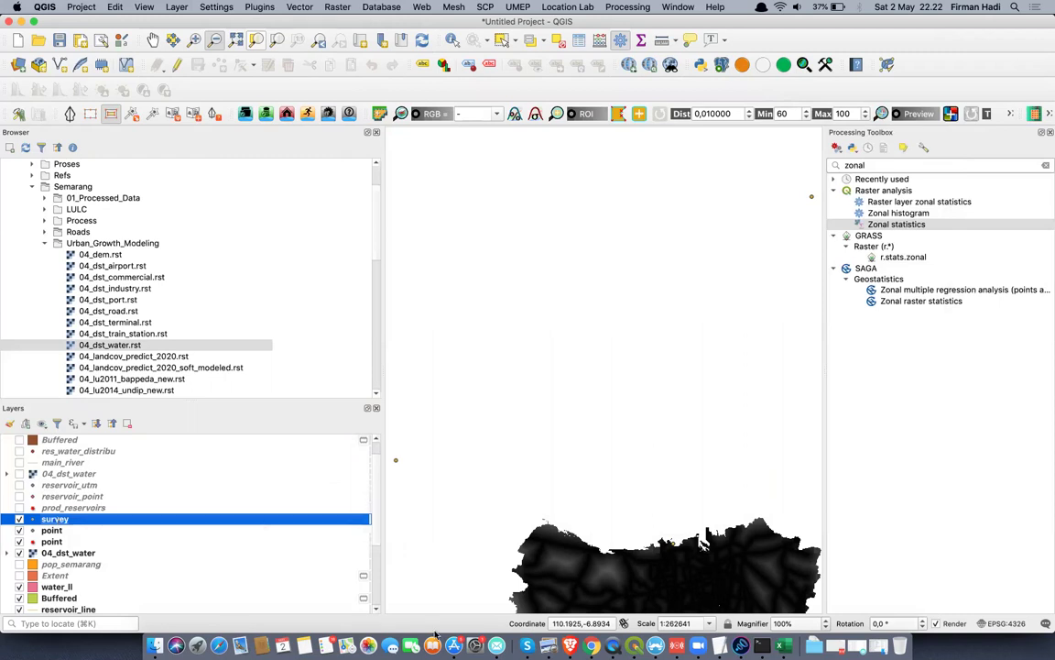
Switch to Excel to review the point coordinate table, and bring up the Chrome window
click(785, 645)
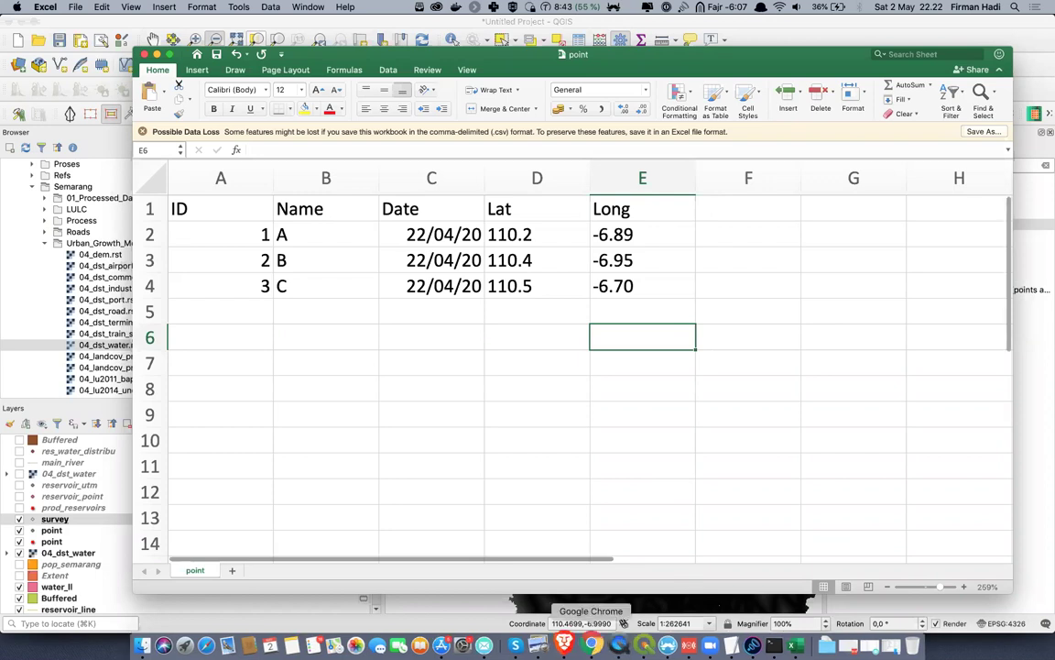
click(593, 644)
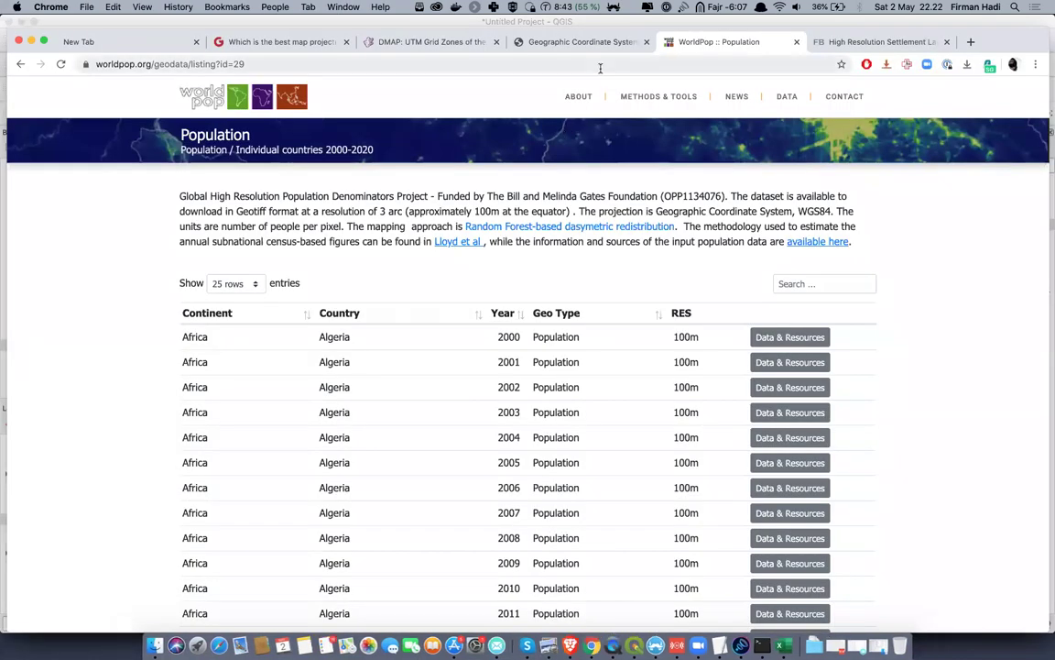
double_click(852, 24)
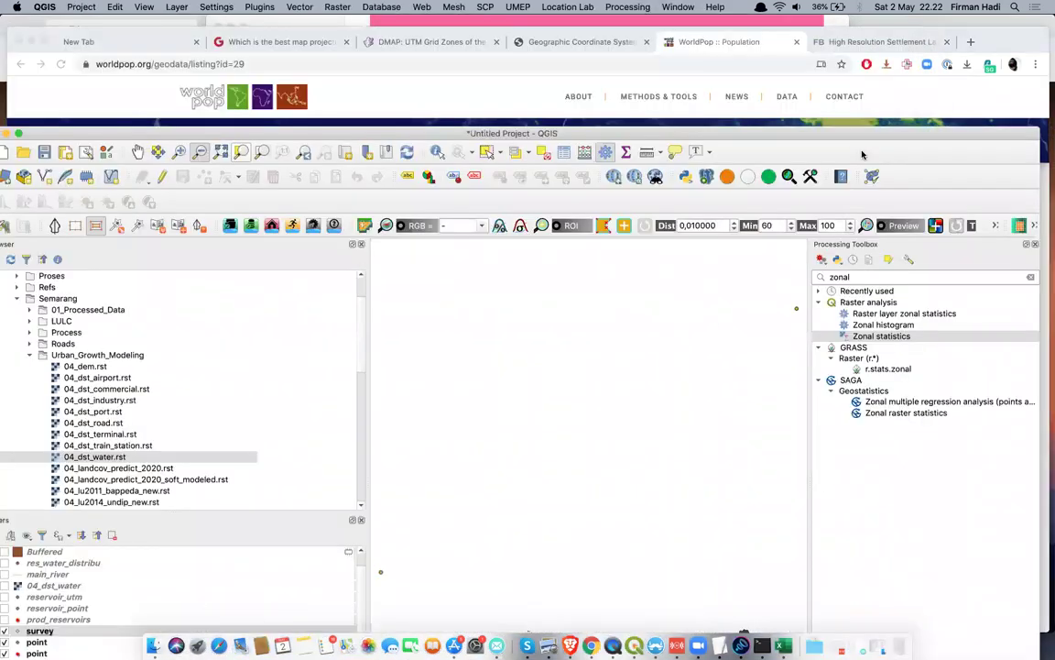
Search the web in a new Chrome tab for "lutraconsulting input" and open the article Collecting data using QGIS and Input app
click(568, 64)
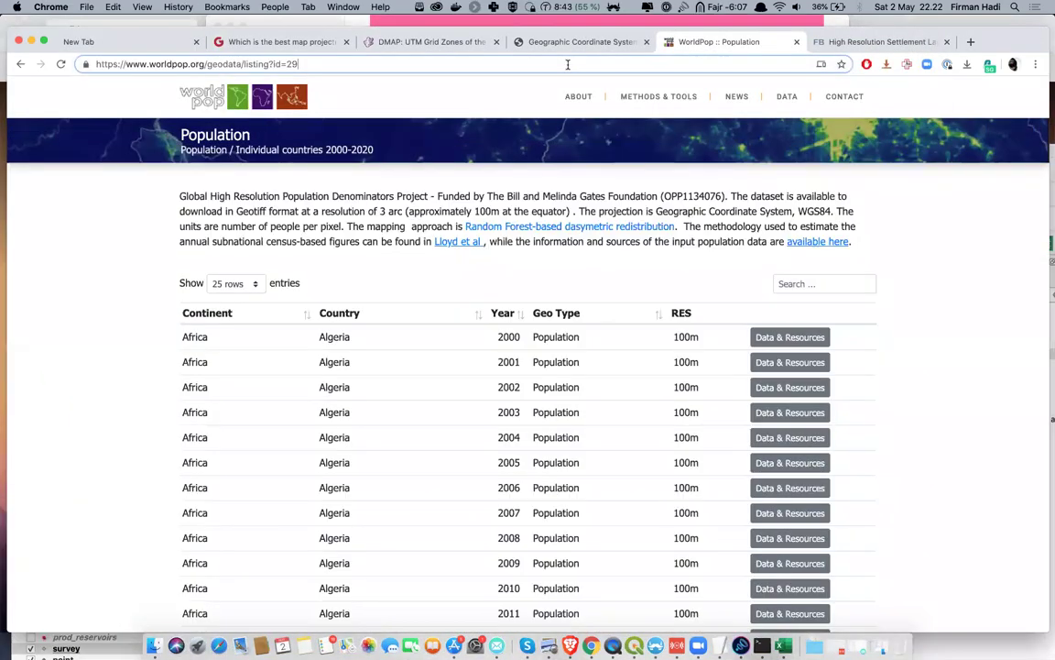
key(super+t)
text(lutra)
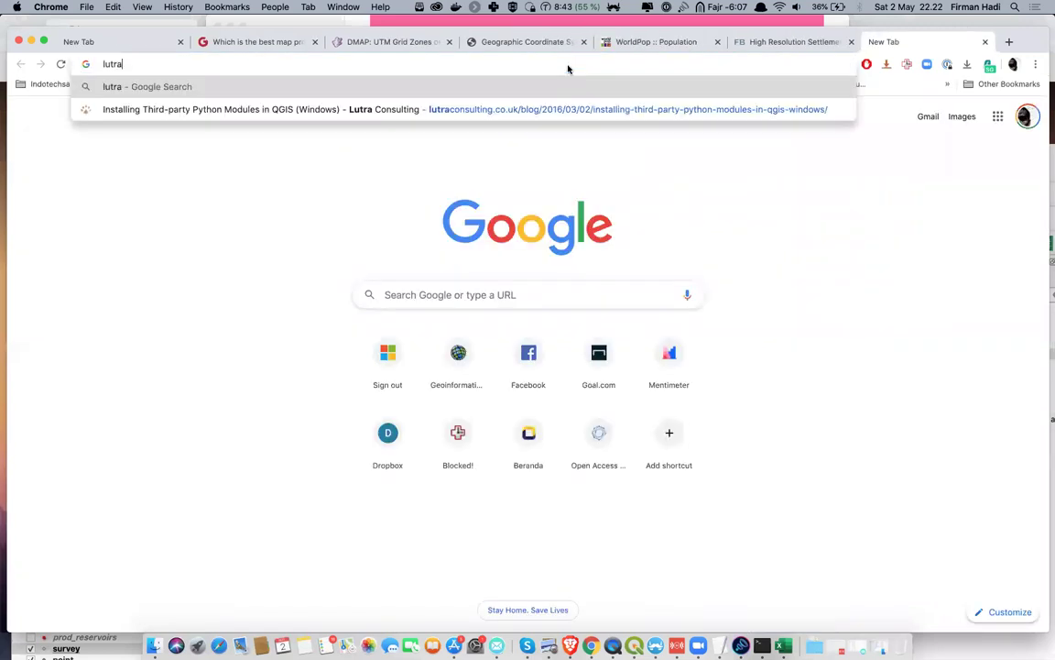
text(consulting )
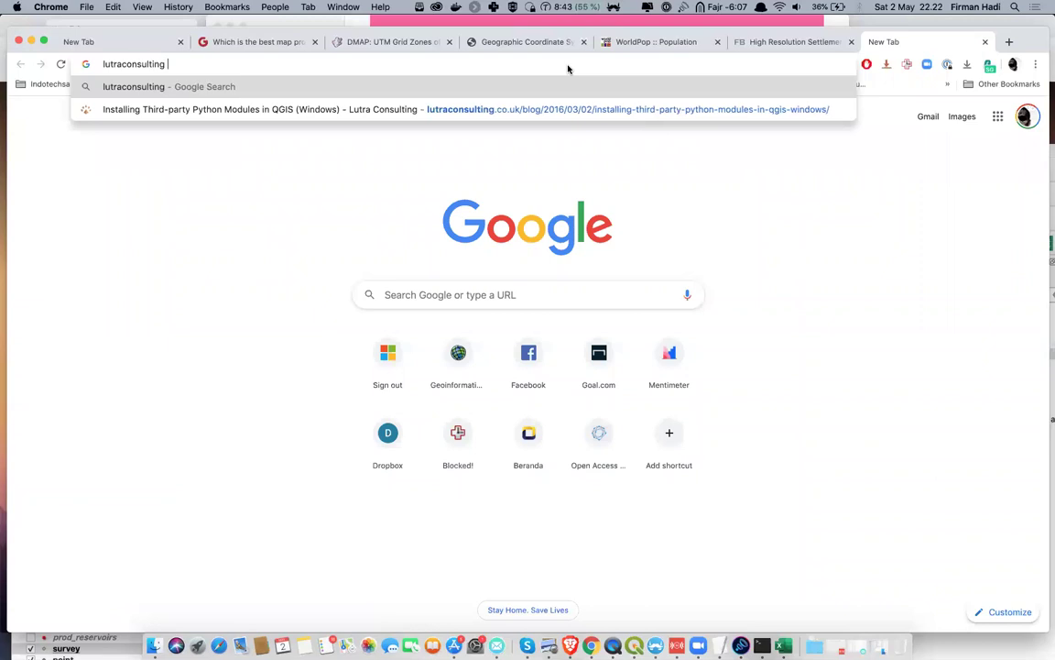
text(input)
key(Return)
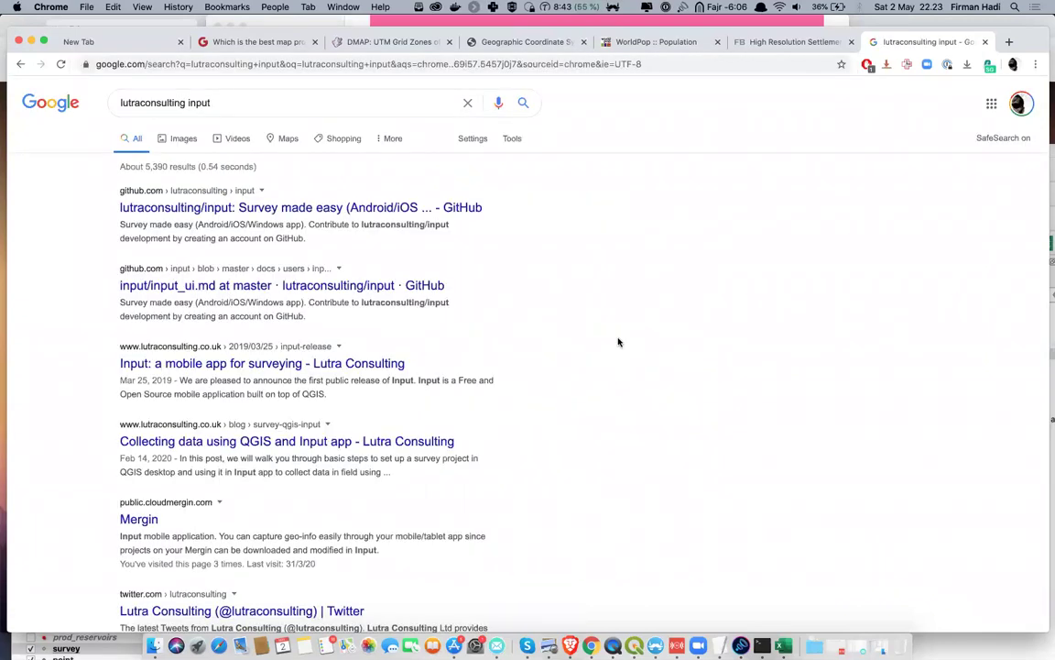
scroll(619, 342, down, 1)
click(417, 409)
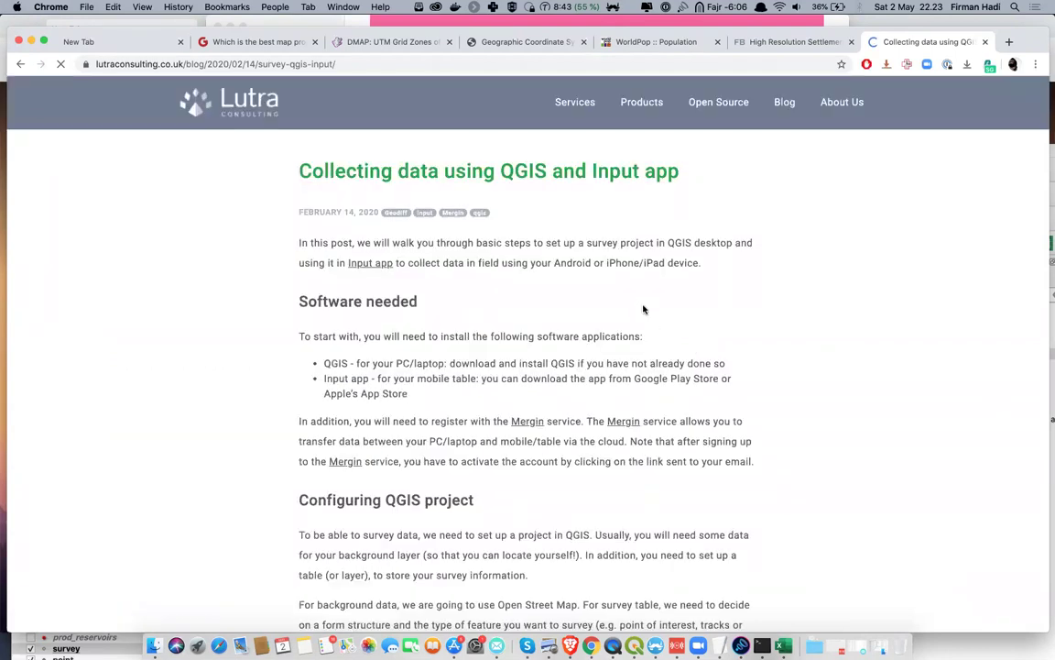
Read the article's sections on configuring the QGIS project, styling layers and forms, and uploading the survey project to Mergin
scroll(643, 309, down, 3)
scroll(643, 307, down, 5)
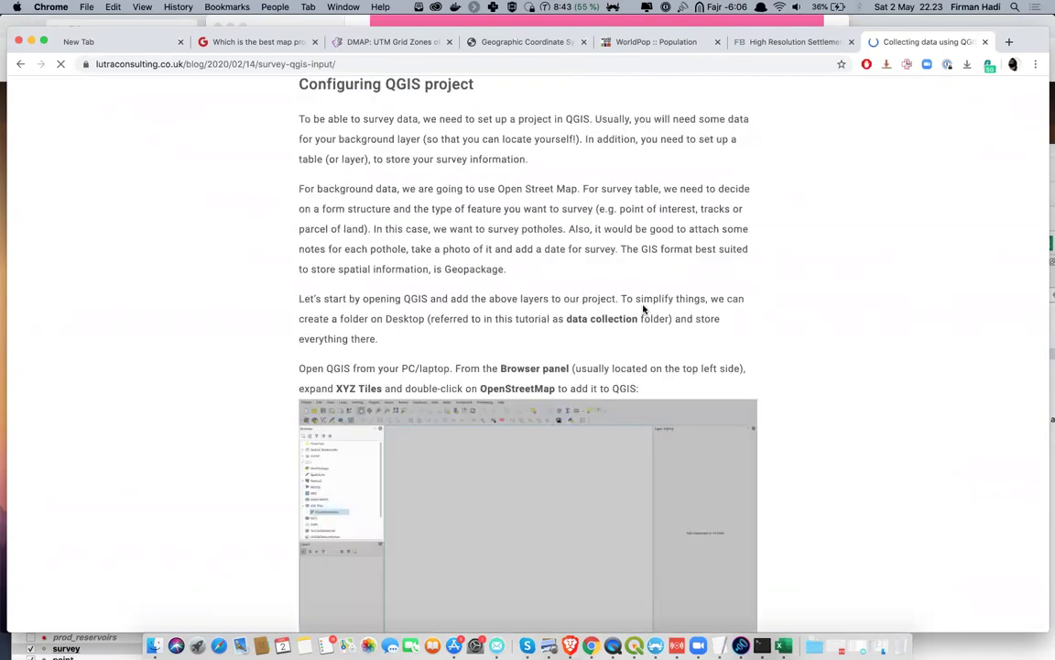
scroll(644, 309, down, 10)
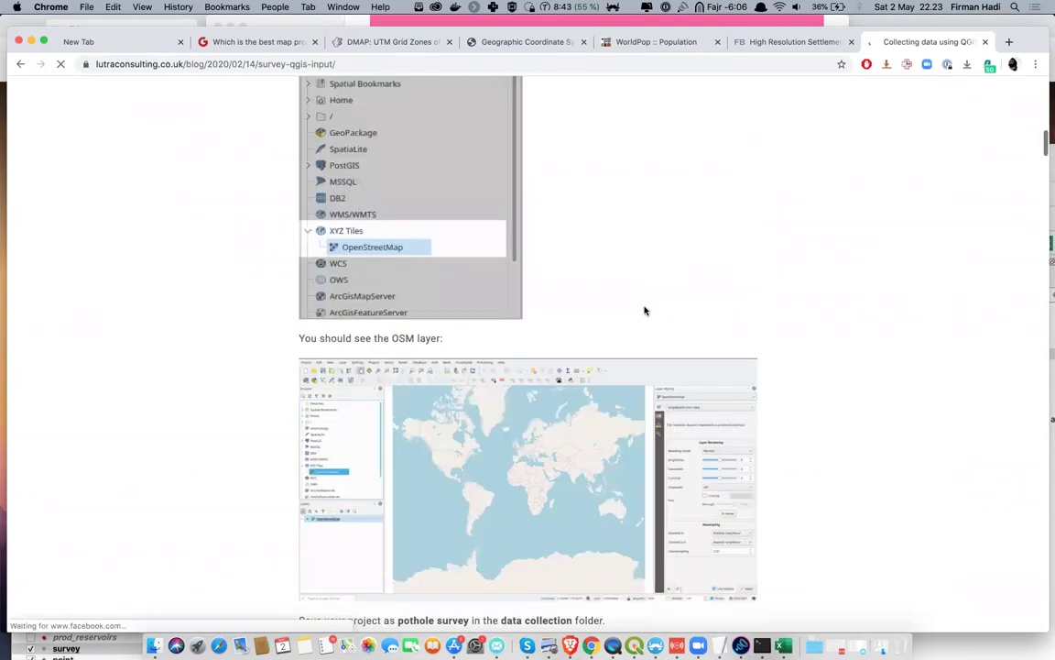
scroll(648, 314, down, 10)
scroll(655, 333, down, 15)
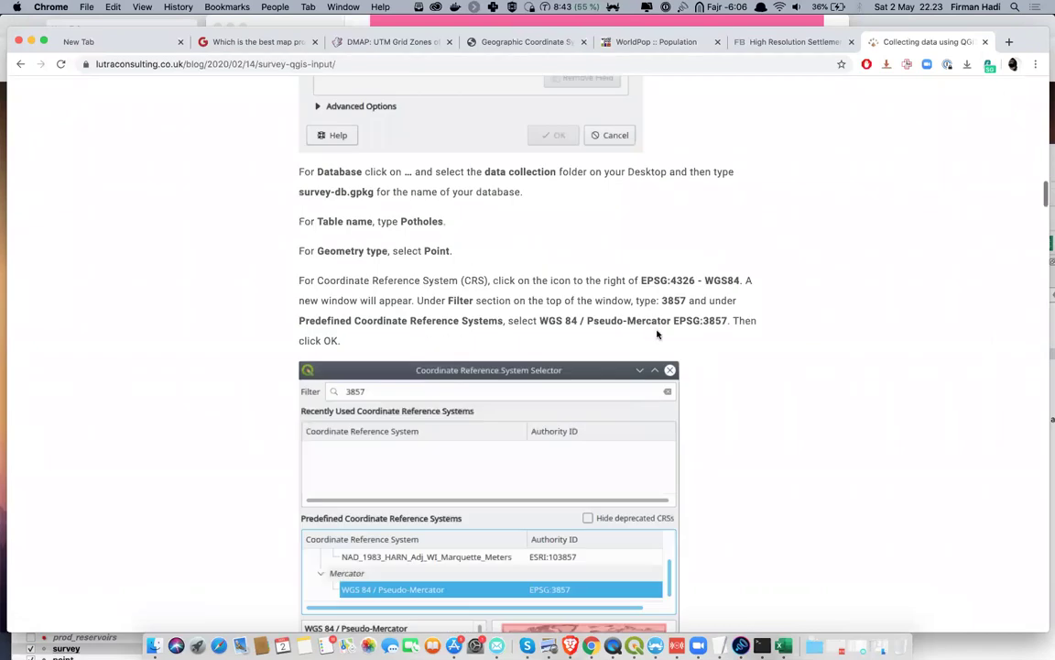
scroll(657, 335, down, 20)
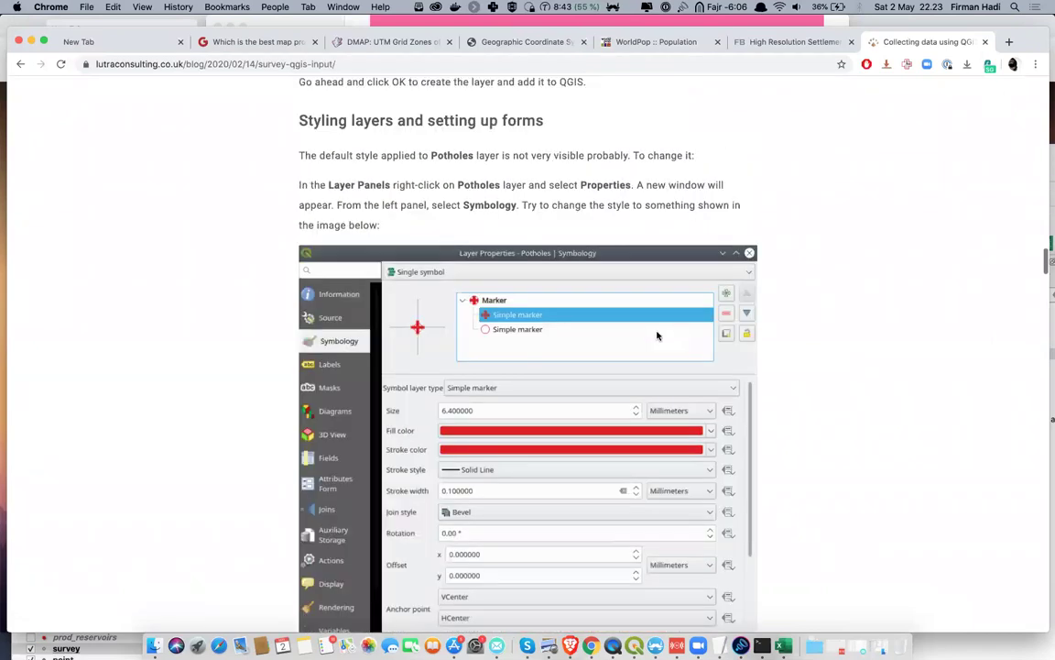
scroll(657, 335, down, 10)
scroll(657, 335, down, 20)
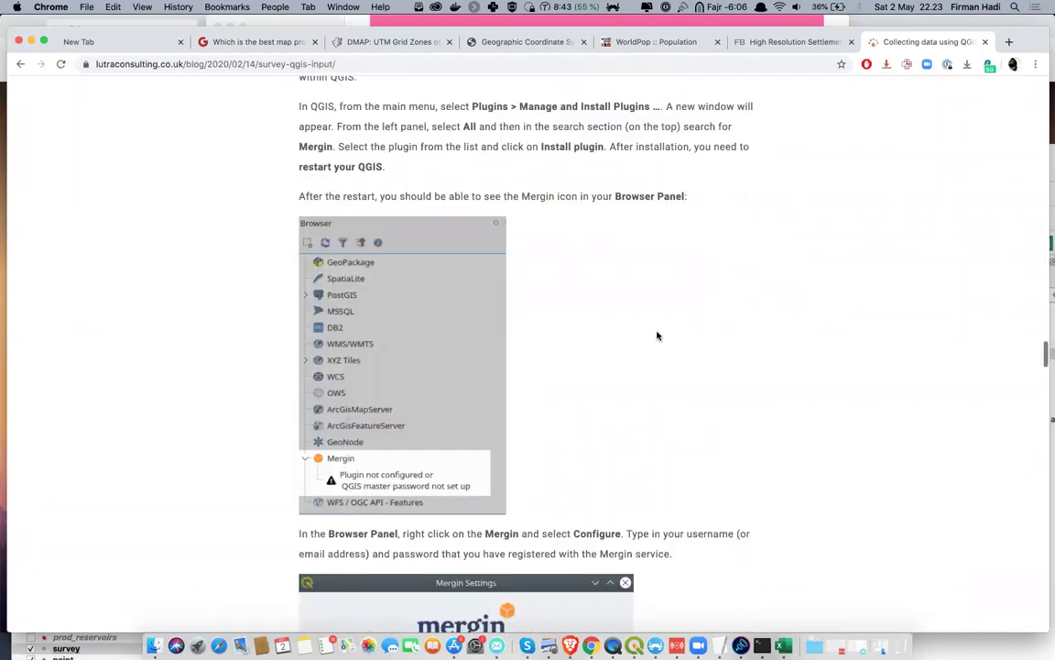
scroll(656, 335, down, 10)
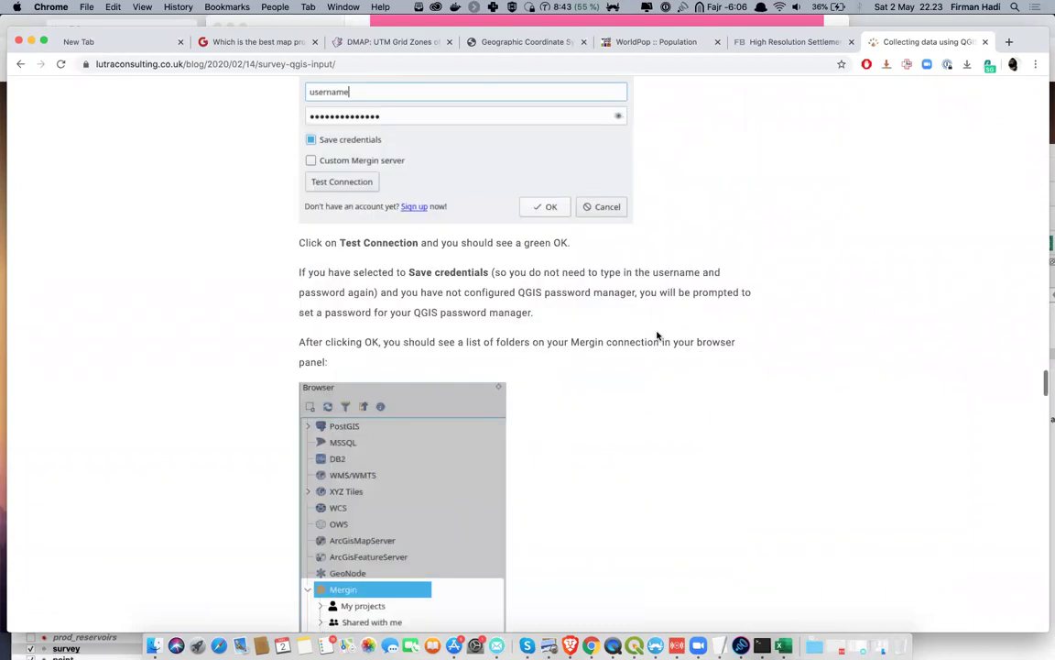
scroll(657, 336, down, 8)
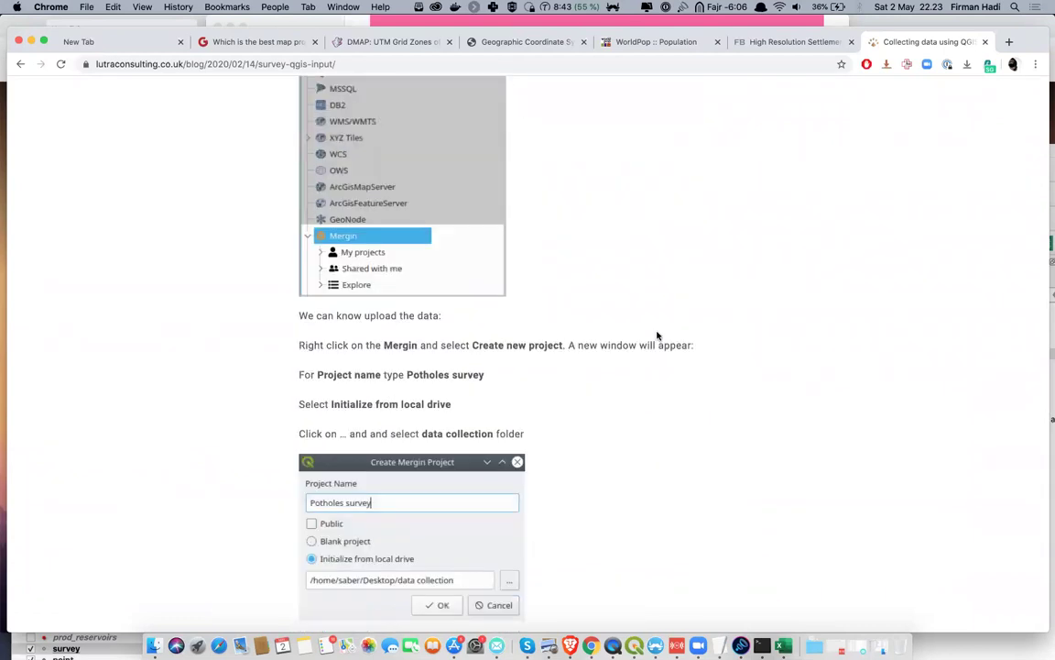
scroll(657, 335, down, 2)
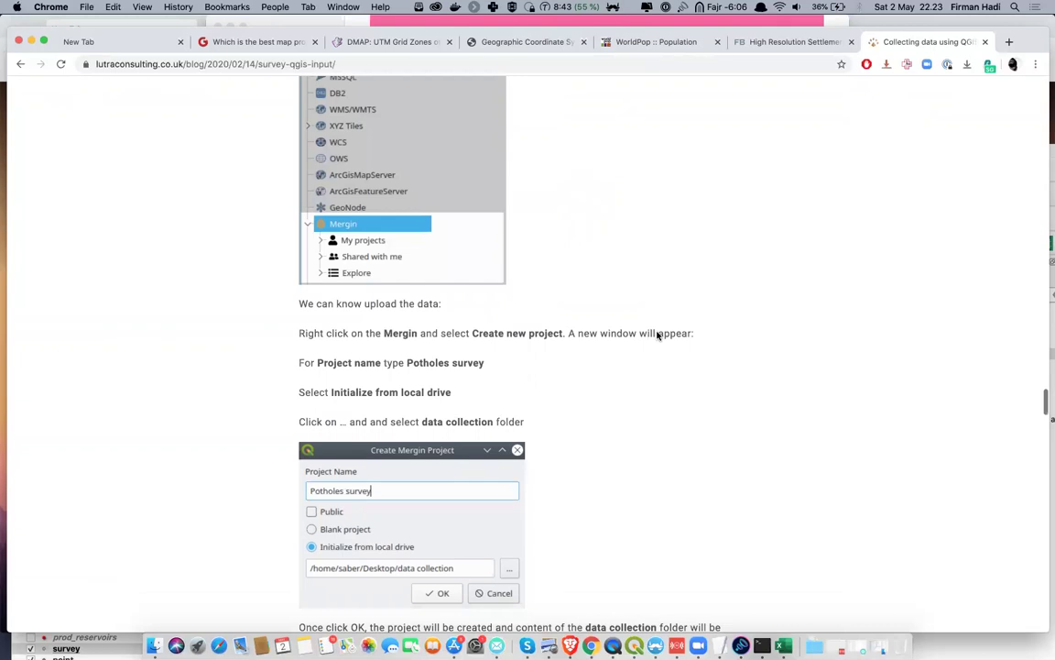
scroll(657, 335, down, 5)
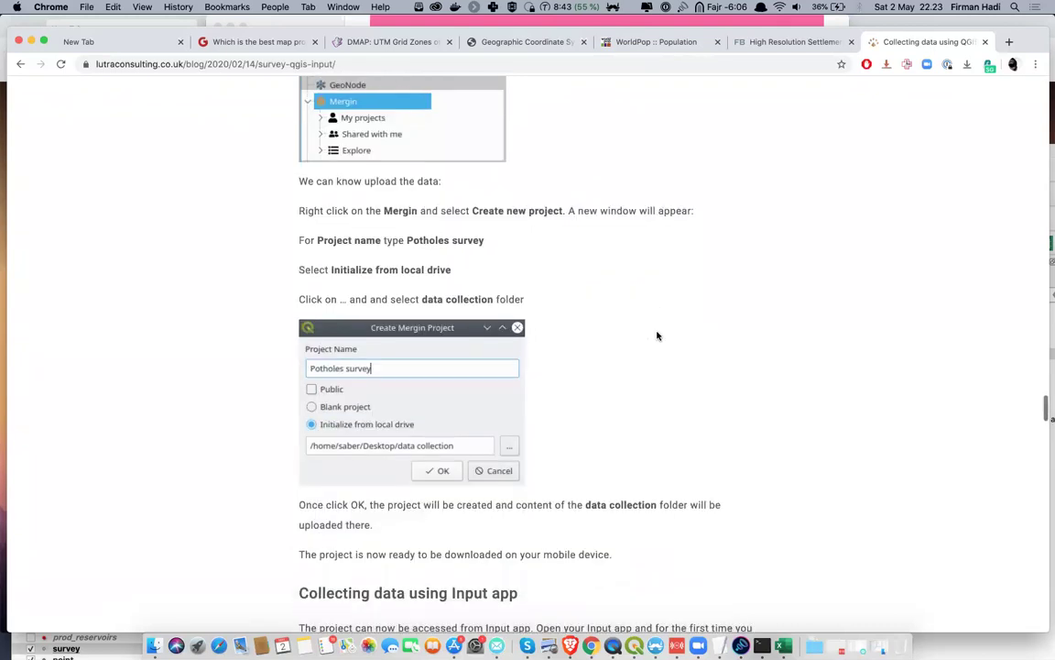
Read the article's sections on collecting data with the Input app, synchronising it through Mergin, and further reading
scroll(657, 335, down, 5)
scroll(657, 335, down, 20)
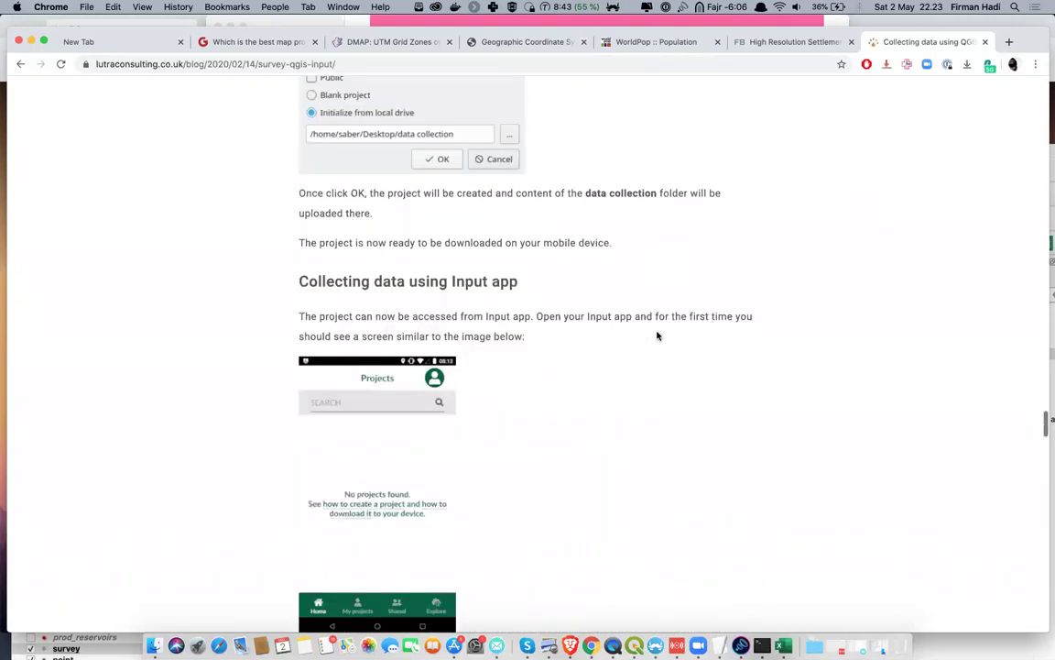
scroll(657, 335, down, 20)
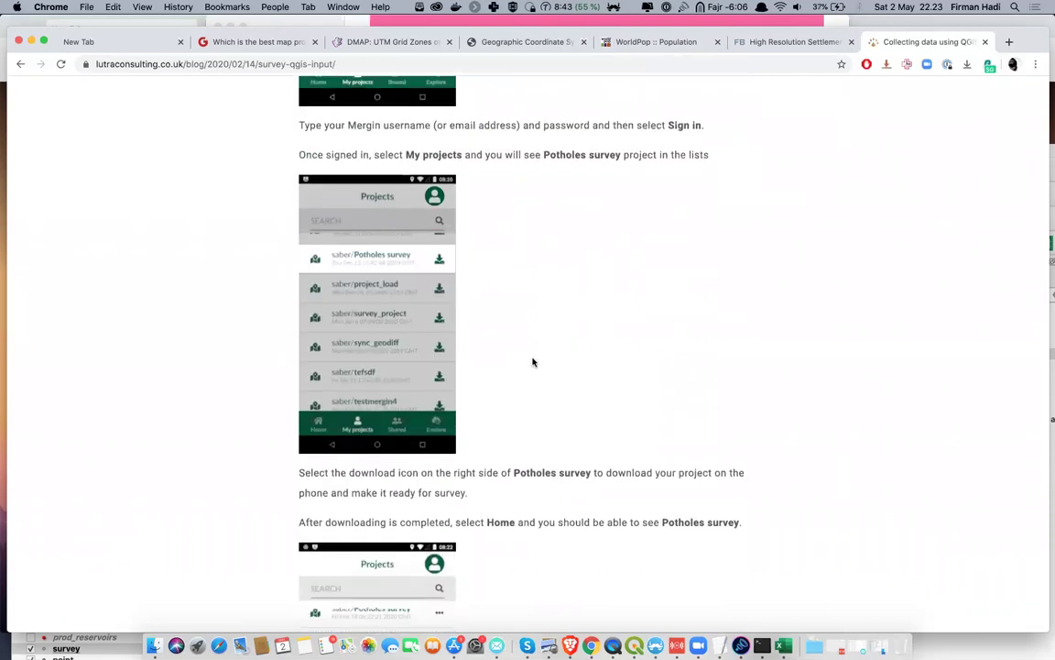
scroll(532, 362, down, 4)
scroll(534, 364, down, 20)
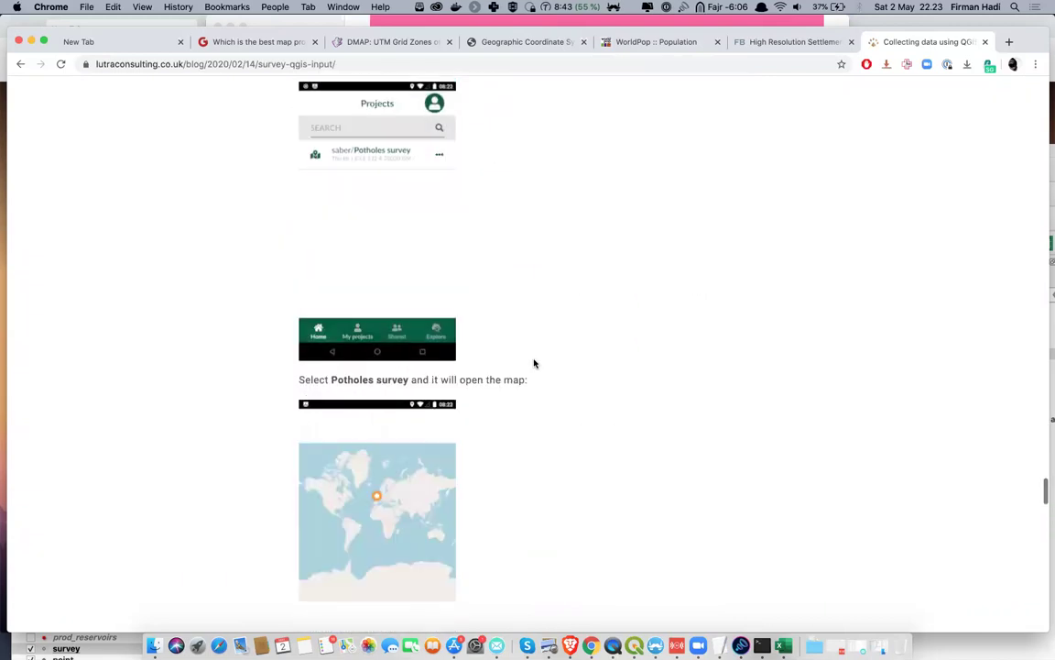
scroll(477, 378, down, 8)
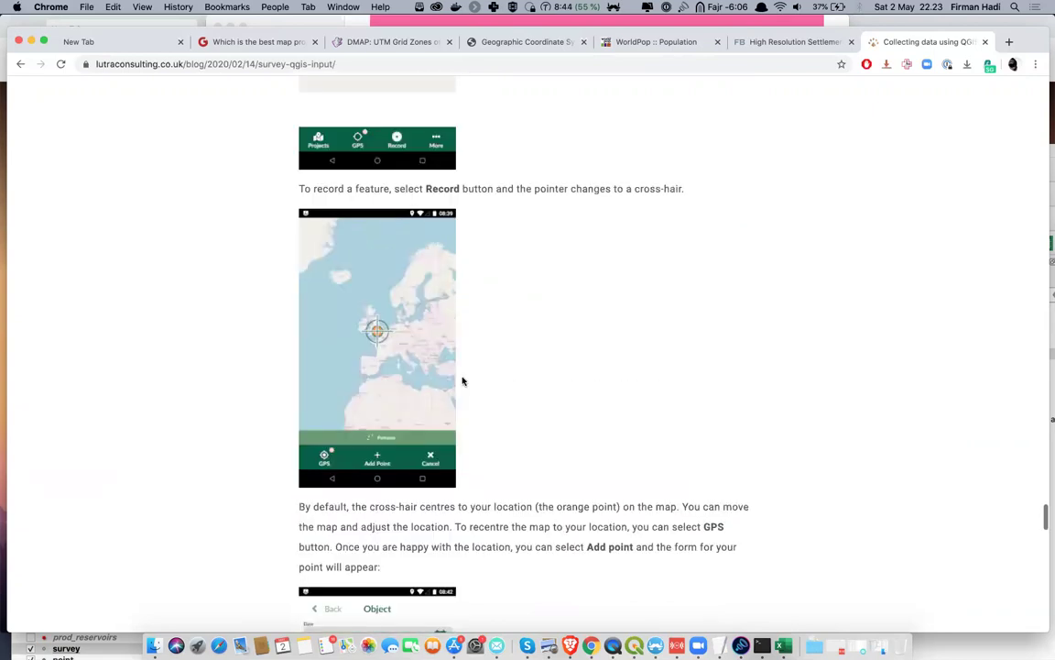
scroll(464, 379, down, 20)
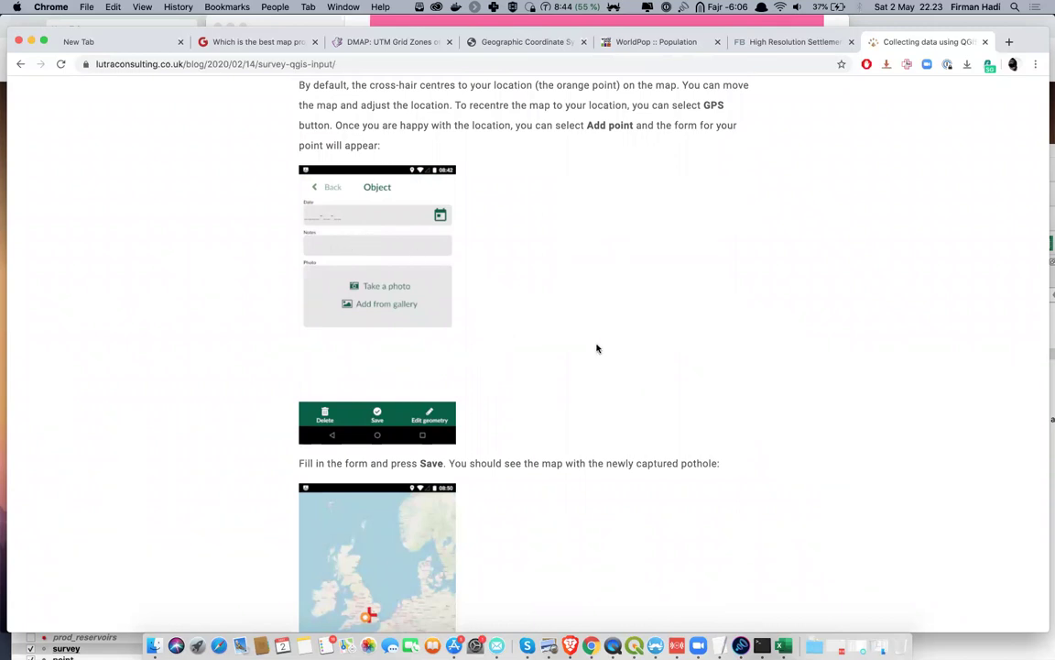
scroll(596, 348, down, 2)
scroll(597, 348, down, 10)
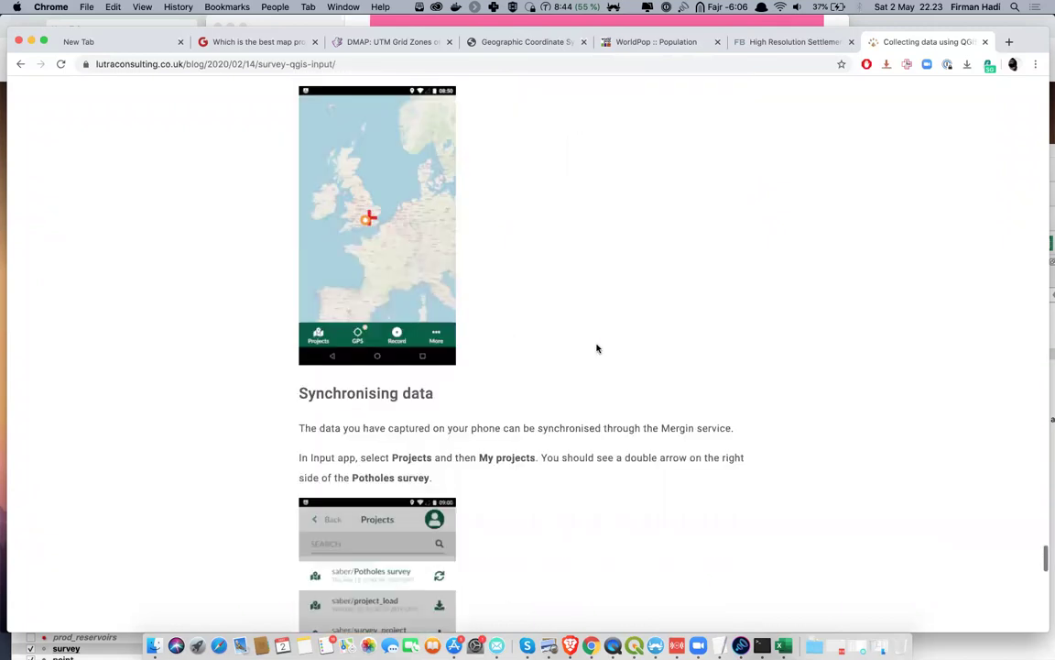
scroll(597, 348, down, 7)
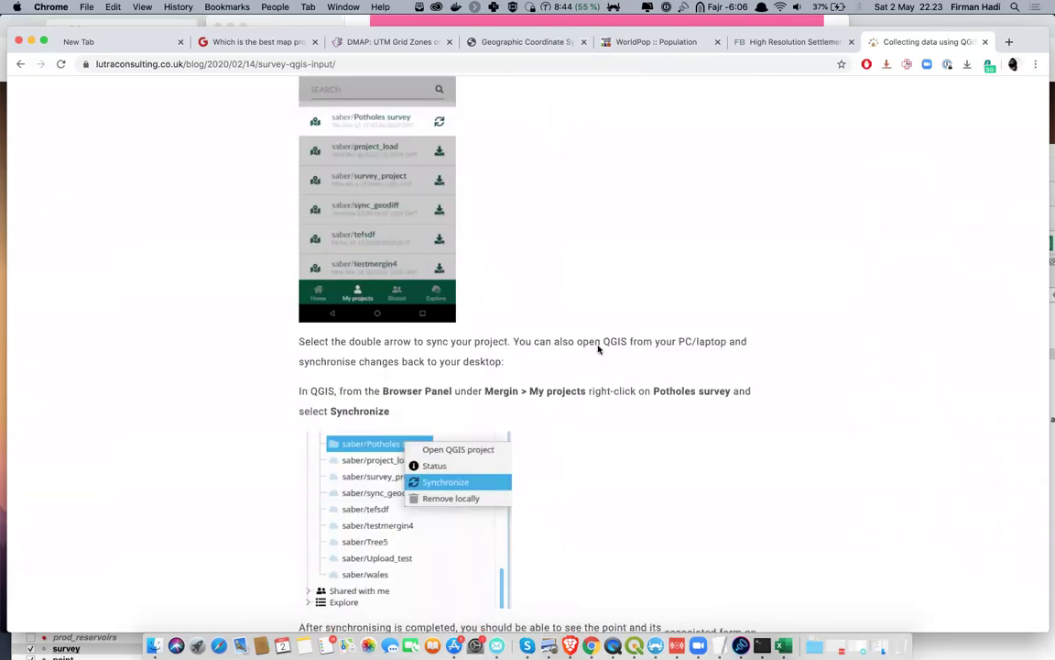
scroll(598, 346, down, 6)
scroll(599, 349, down, 6)
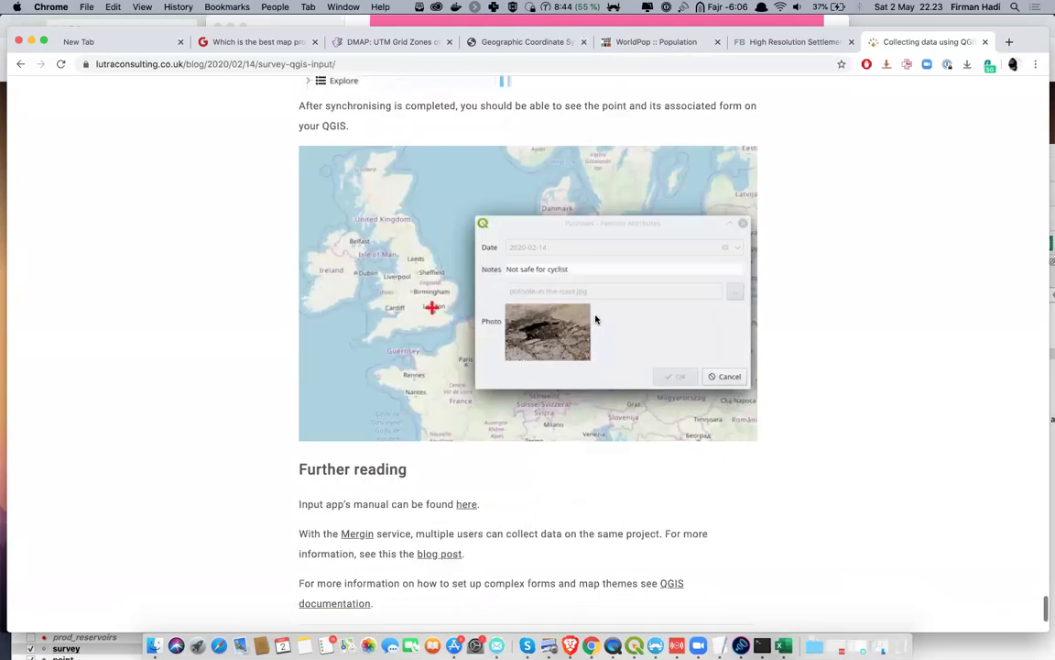
scroll(595, 319, down, 3)
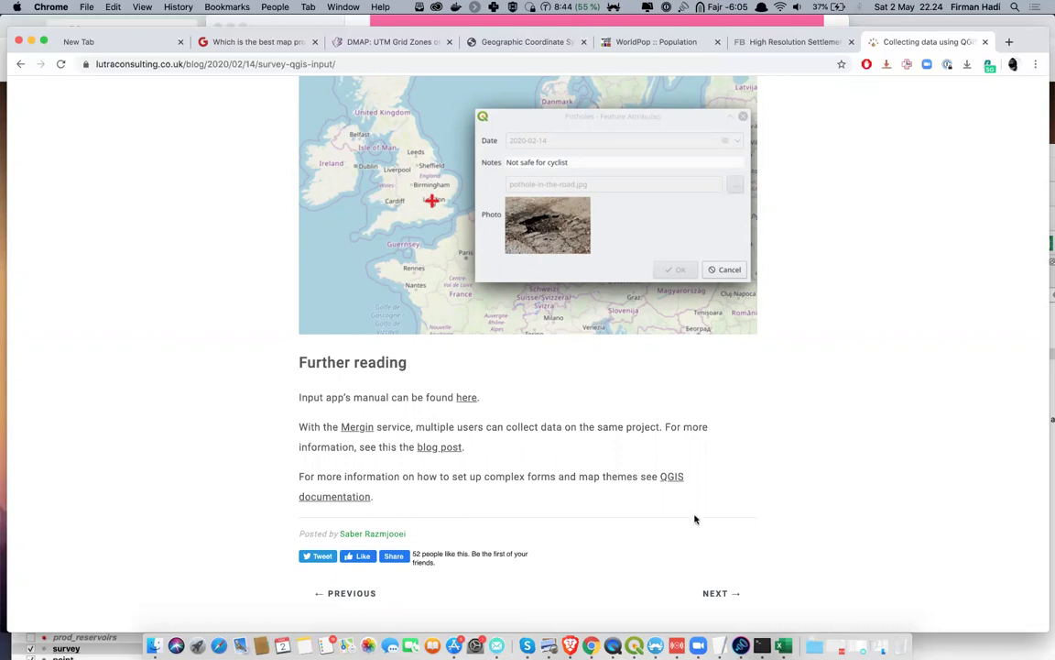
Switch back to QGIS, reposition its window higher on the screen, and collapse the Training/GIS favourite folder
click(633, 644)
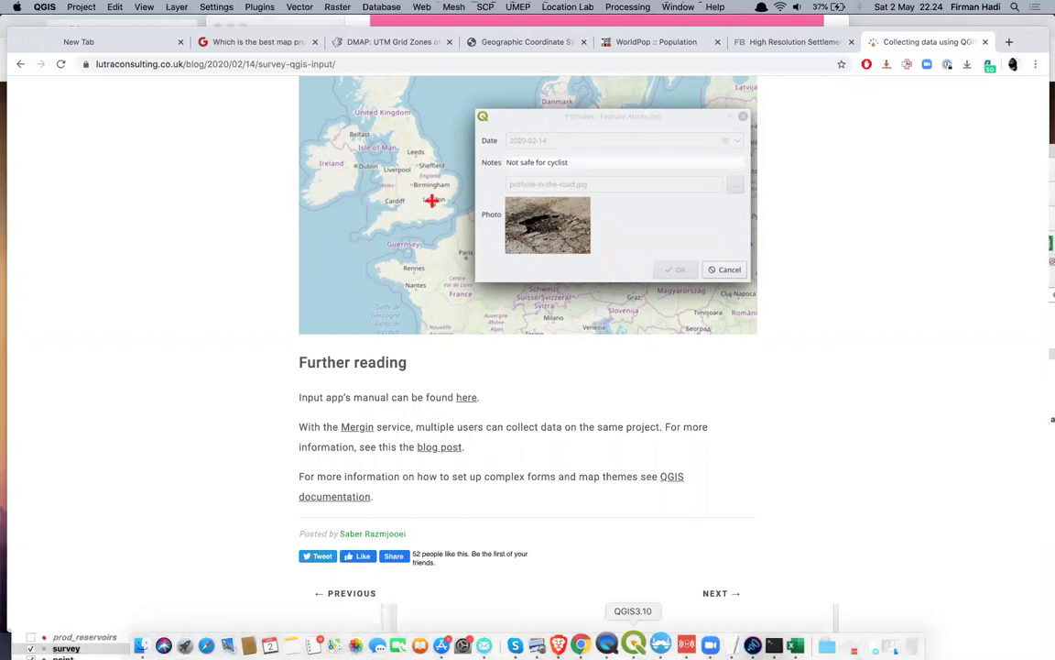
drag(534, 142, 525, 95)
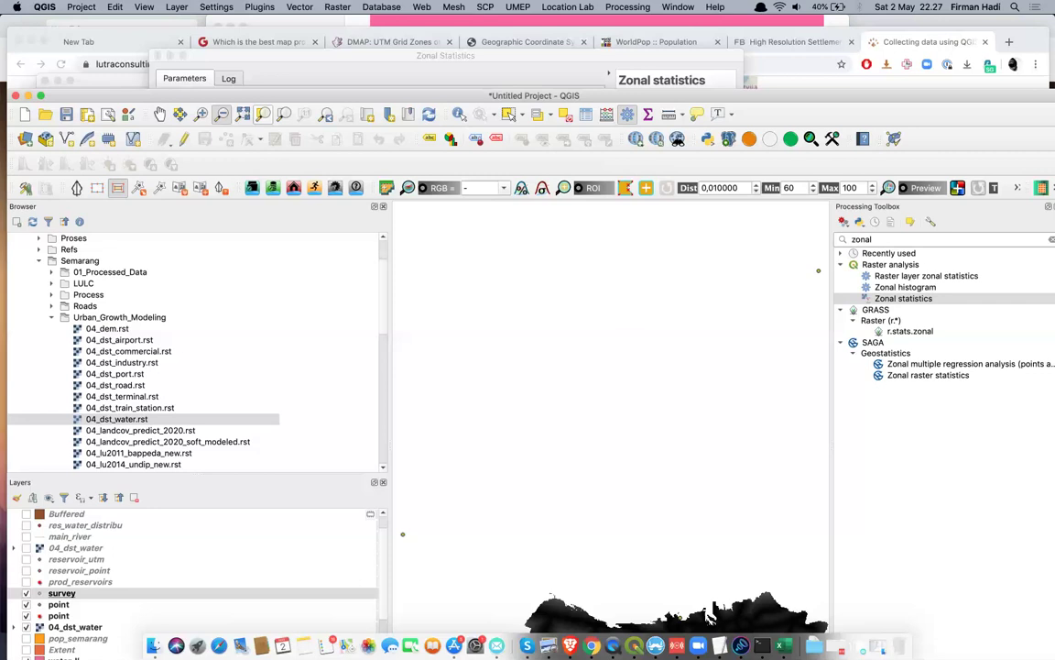
click(593, 644)
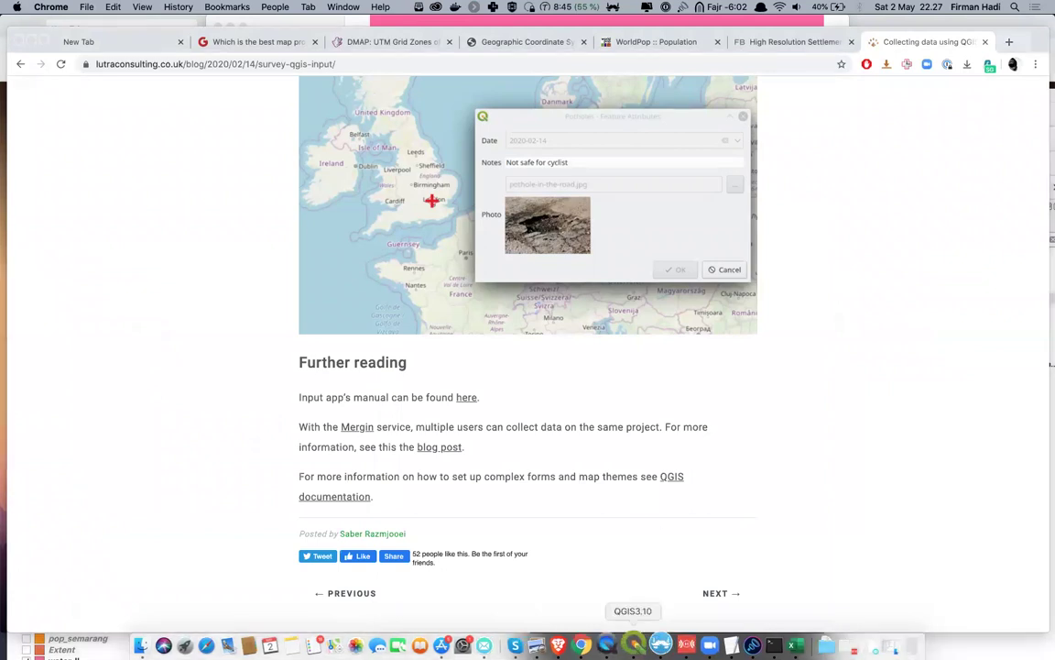
click(633, 644)
drag(480, 95, 485, 38)
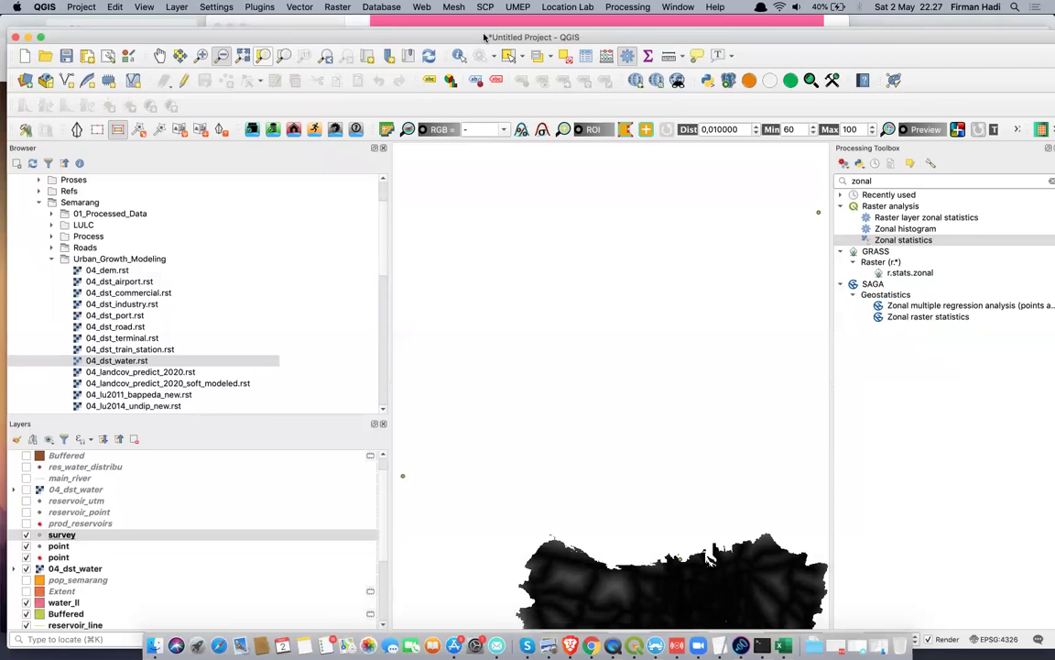
scroll(345, 188, up, 3)
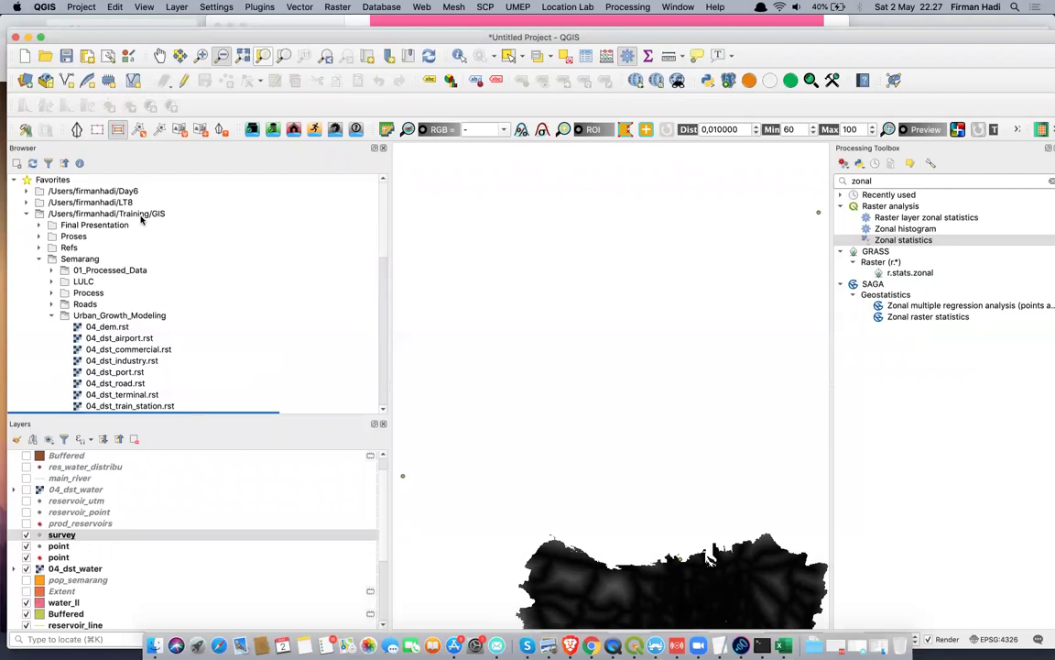
click(26, 214)
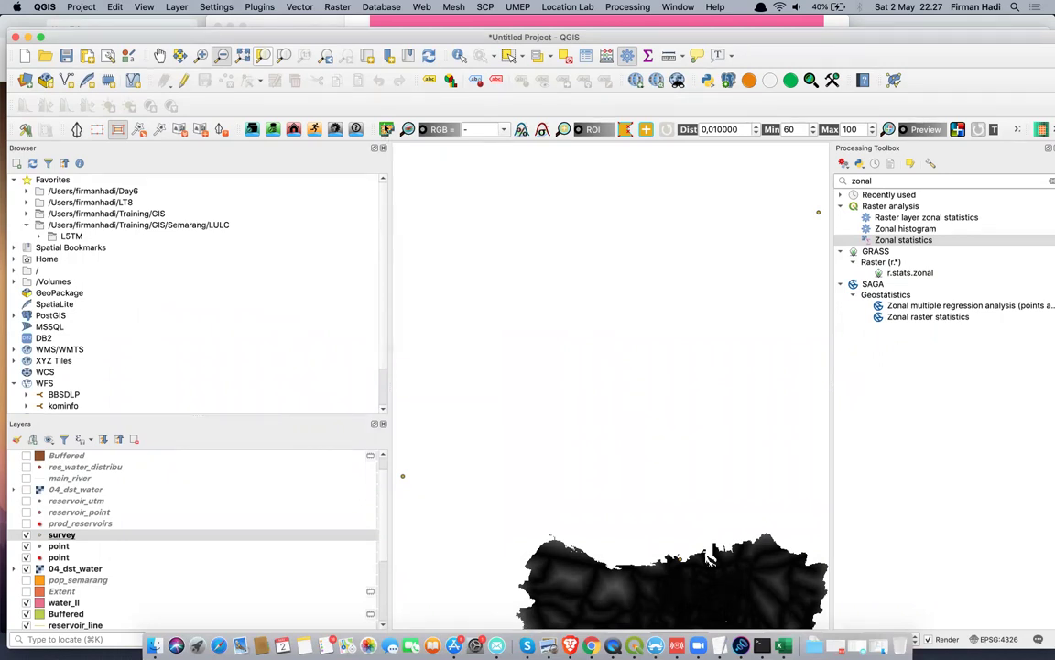
Open the Semi-Automatic Classification Plugin at its Band set page
click(308, 7)
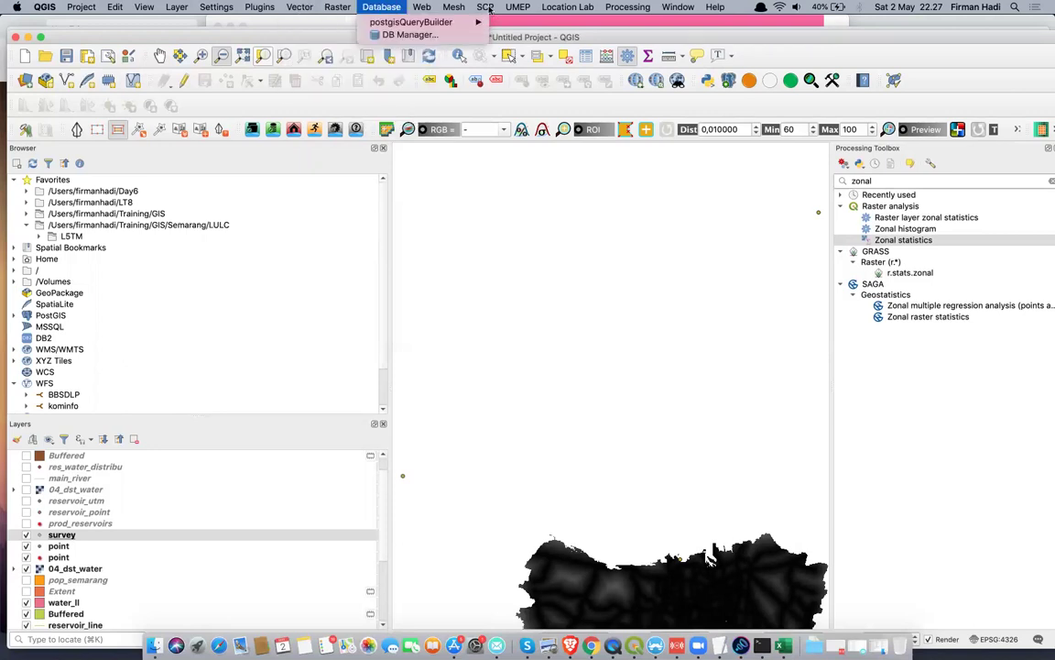
mouse_move(488, 8)
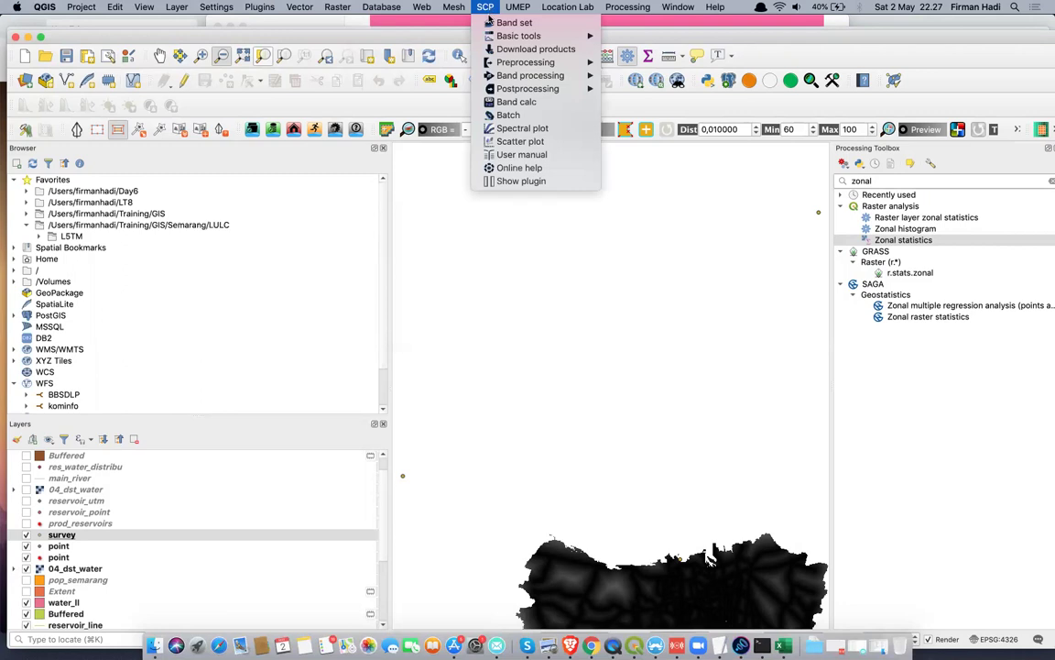
click(345, 117)
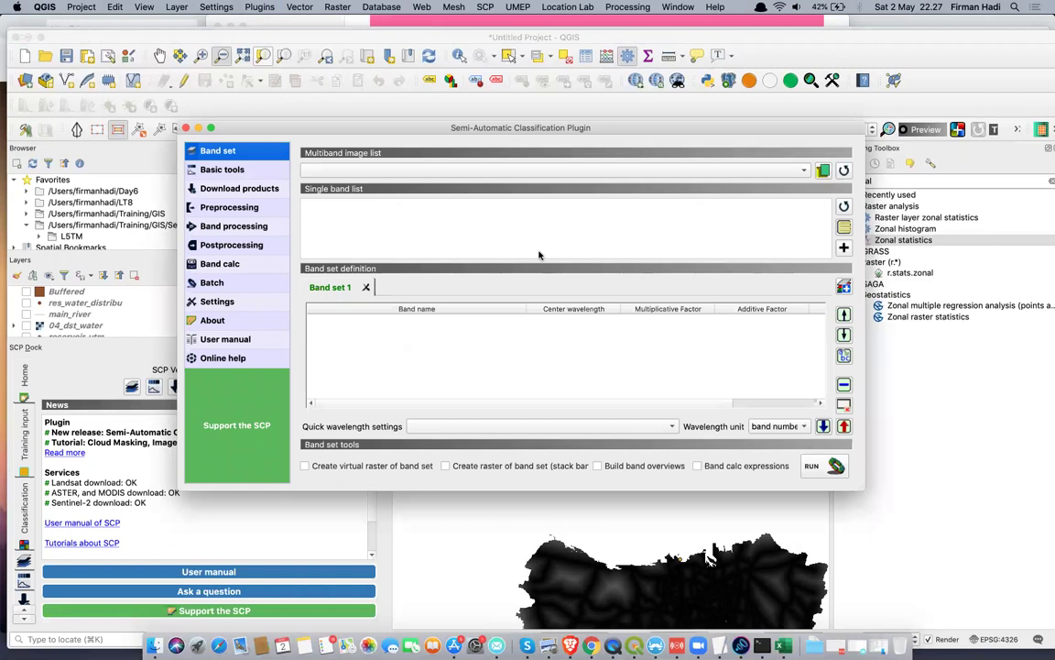
Open the plugin's Download products page, review the login data for the USGS, Earthdata and Sentinel services, and return to the product search
click(217, 192)
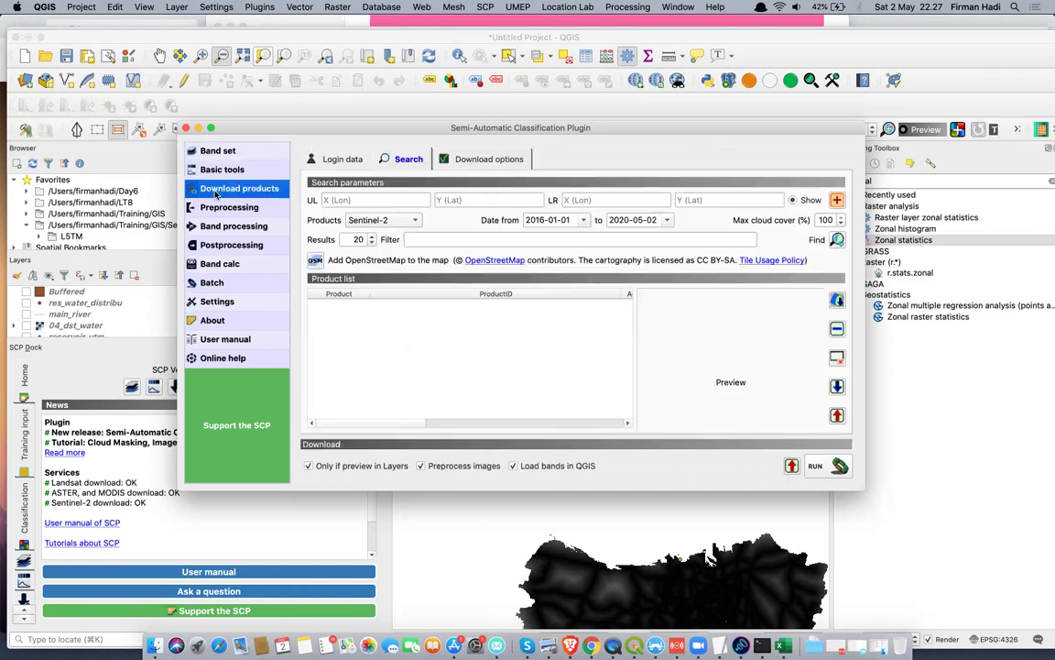
click(306, 154)
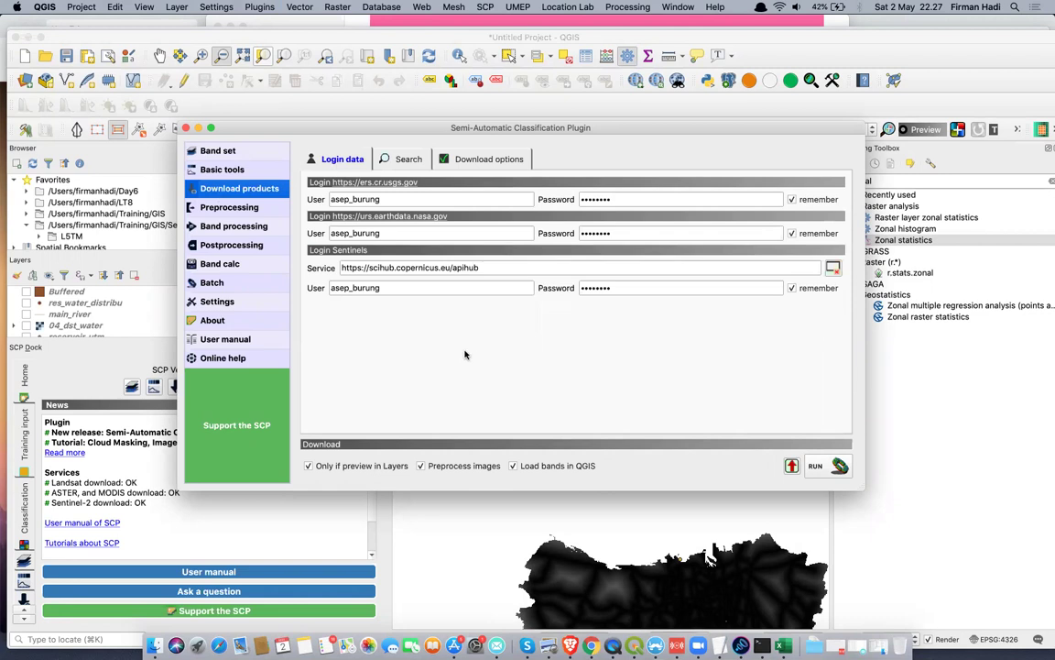
click(398, 234)
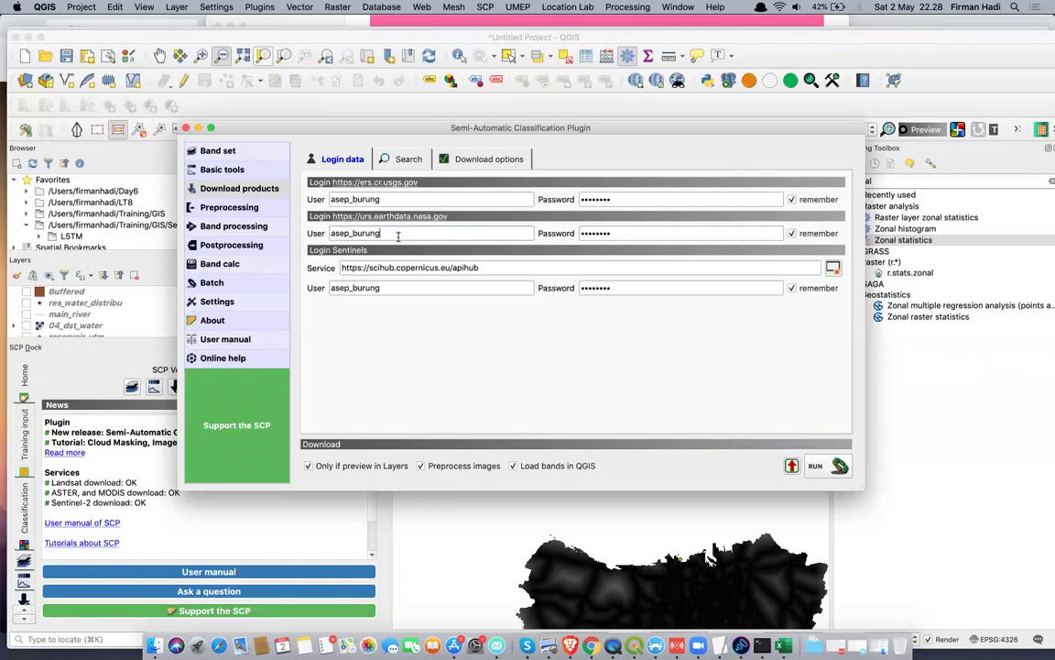
click(415, 288)
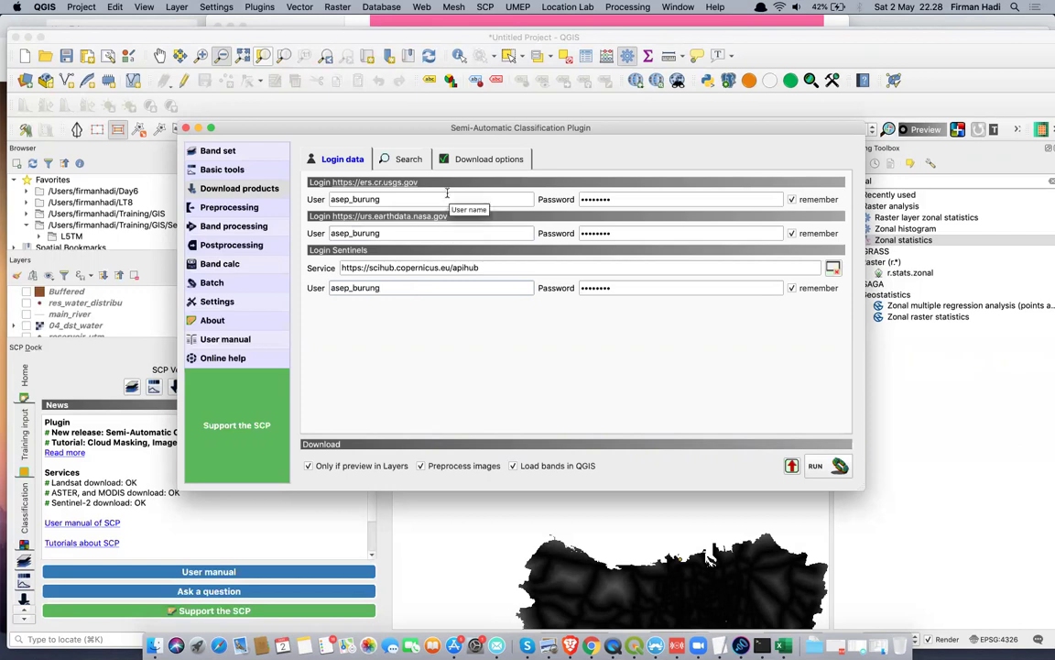
click(409, 161)
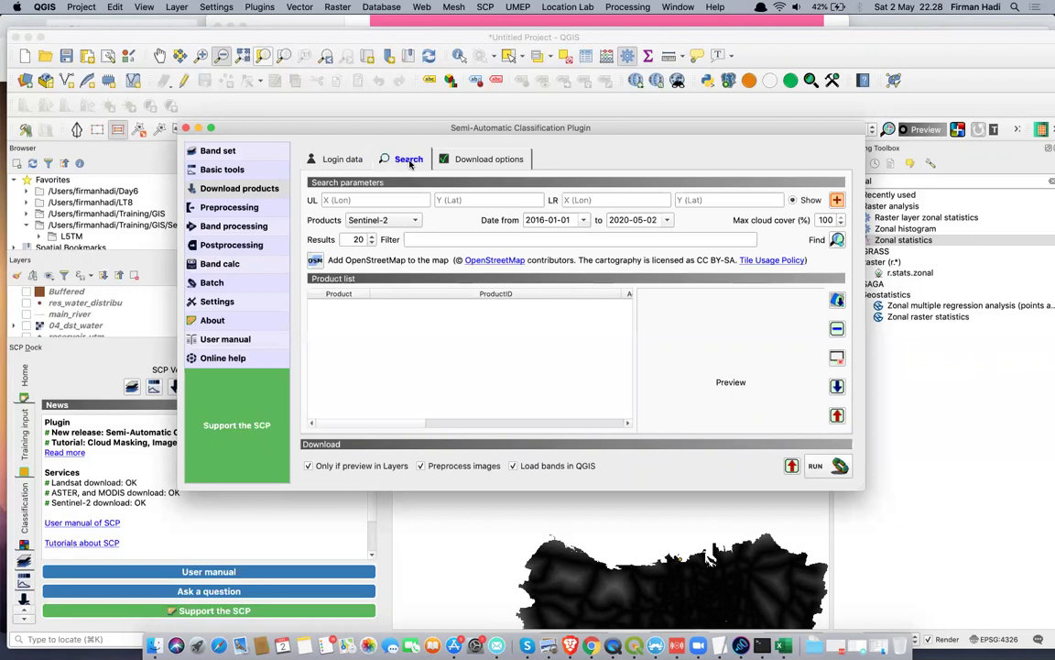
Set the search product to L1-5 MSS and the start date to 1978-01-01
click(415, 220)
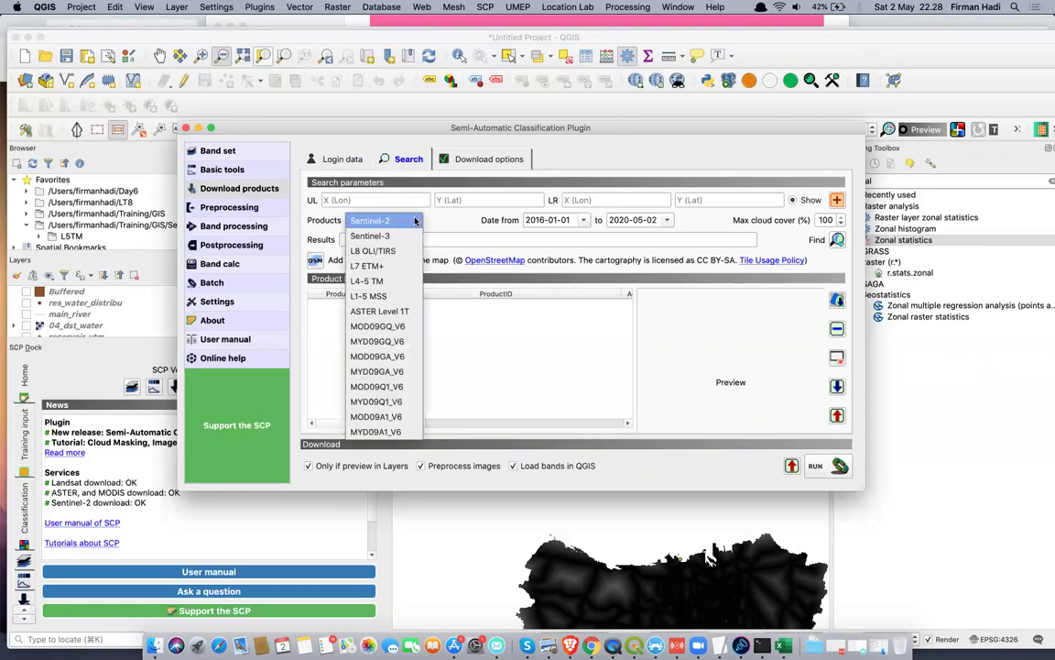
click(369, 297)
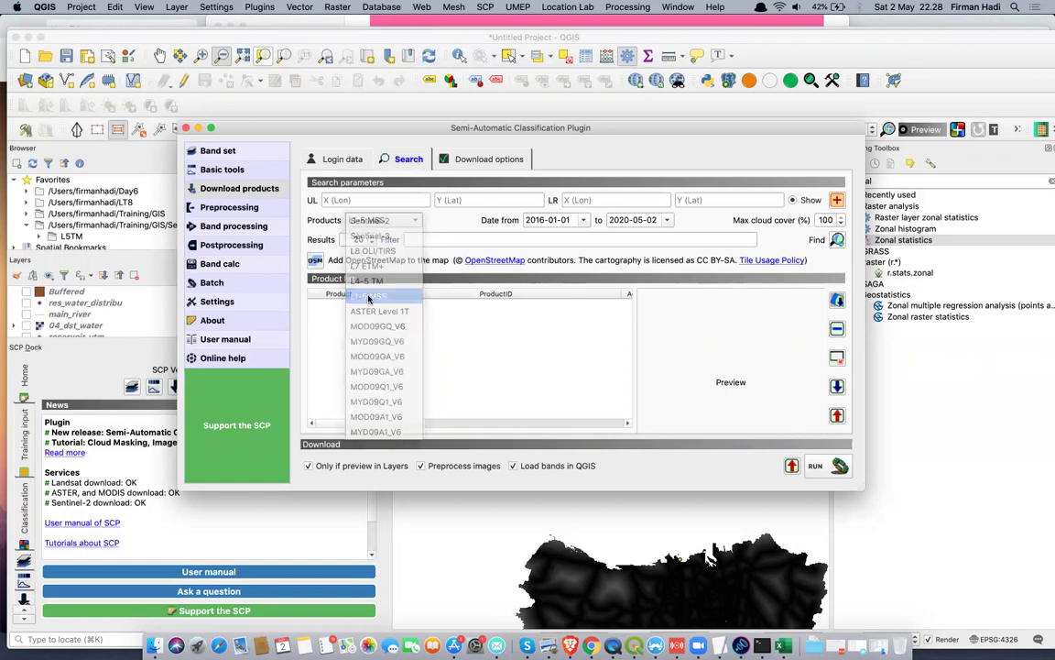
click(583, 221)
click(615, 235)
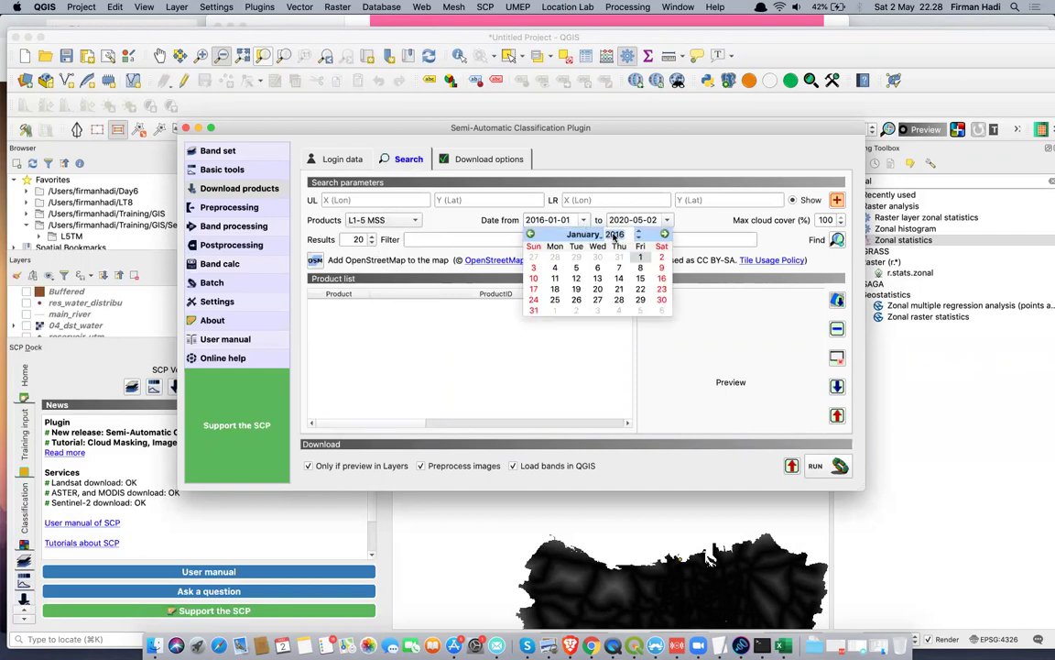
text(1978)
key(Return)
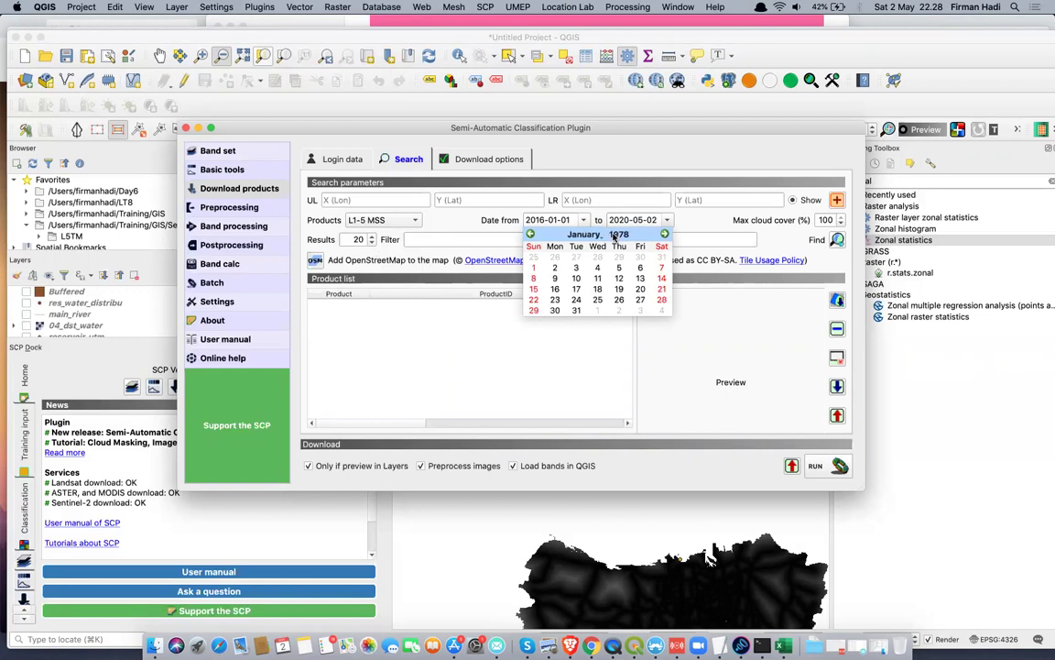
click(534, 266)
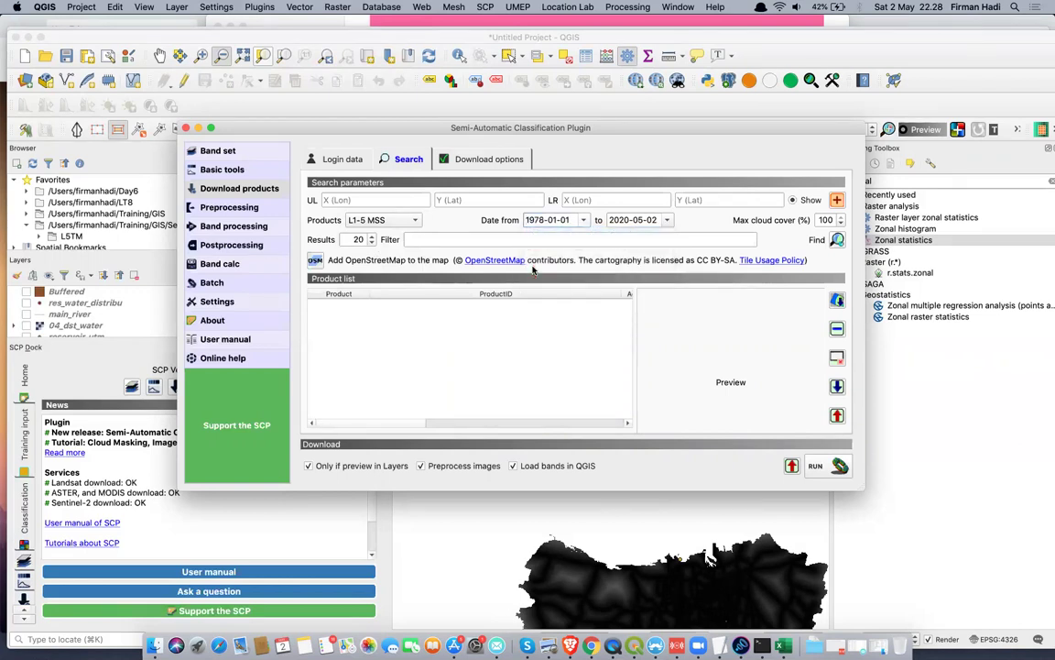
Set the end date of the product search to 1980-05-01
click(667, 221)
click(696, 234)
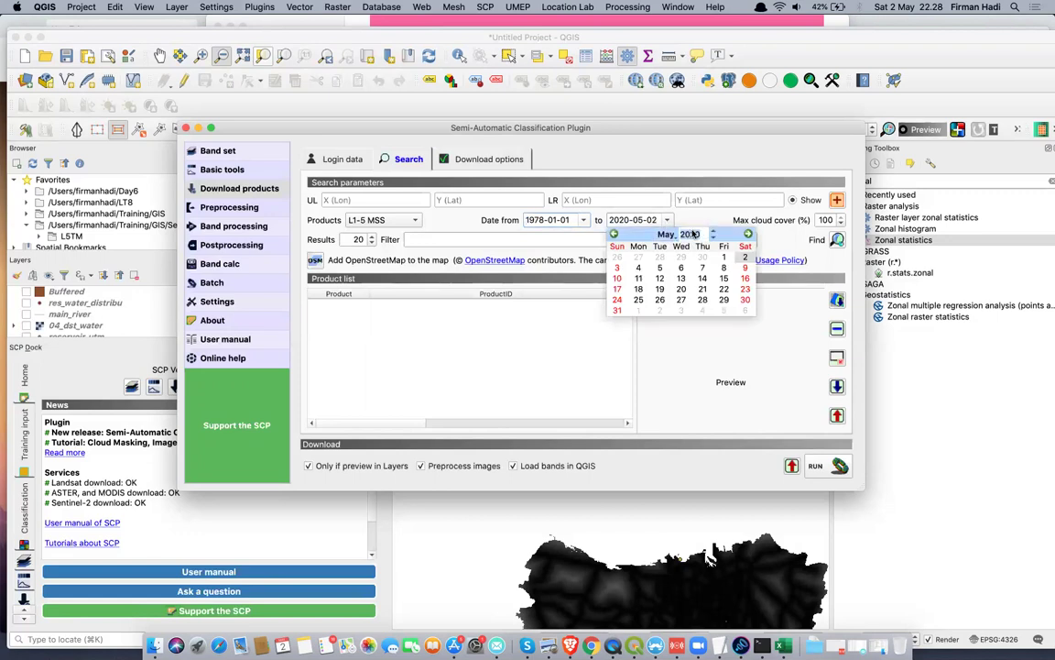
text(1978)
key(Escape)
click(692, 235)
text(1990)
click(700, 237)
click(702, 238)
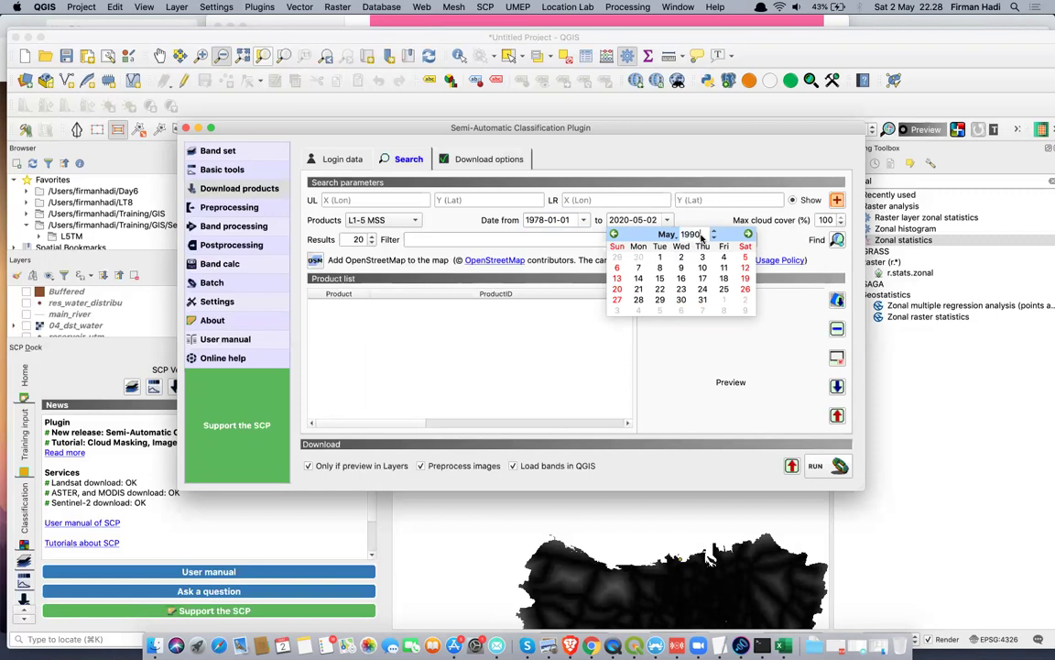
key(BackSpace)
key(BackSpace)
text(80)
key(Return)
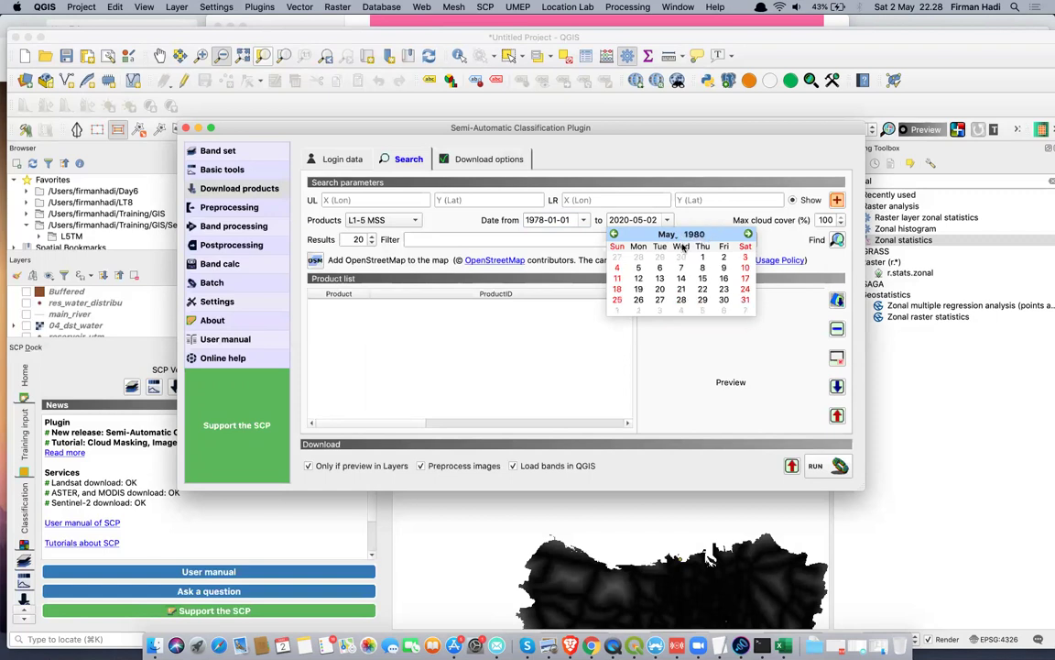
click(703, 257)
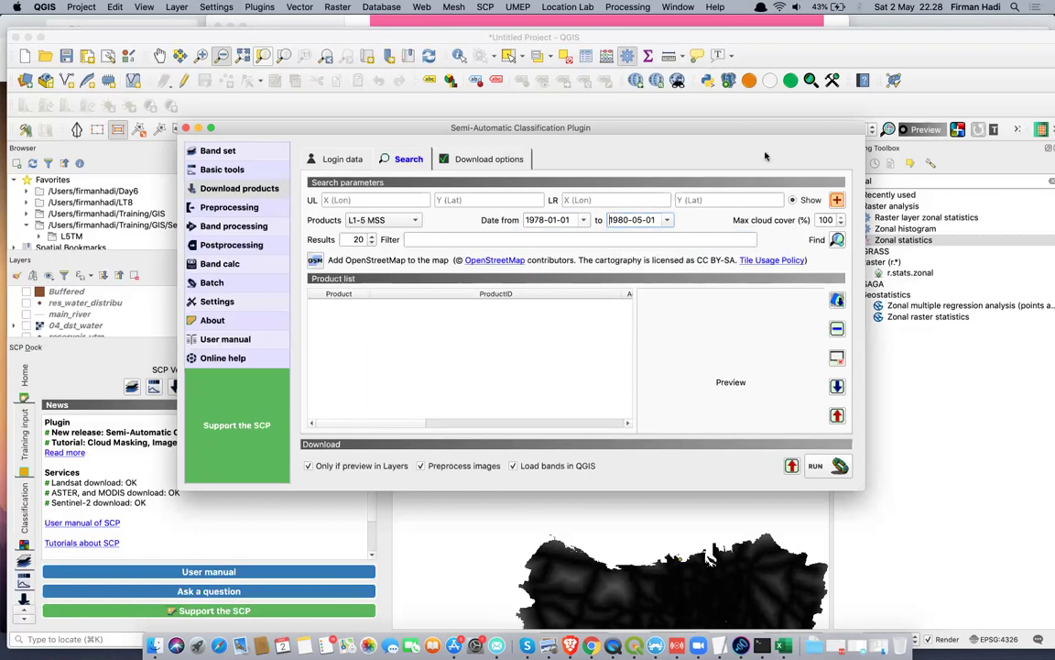
Mark the search area on the map from about 110.293, -6.884 to 110.468, -6.942 and bring the plugin's search window back into view
drag(694, 127, 655, 276)
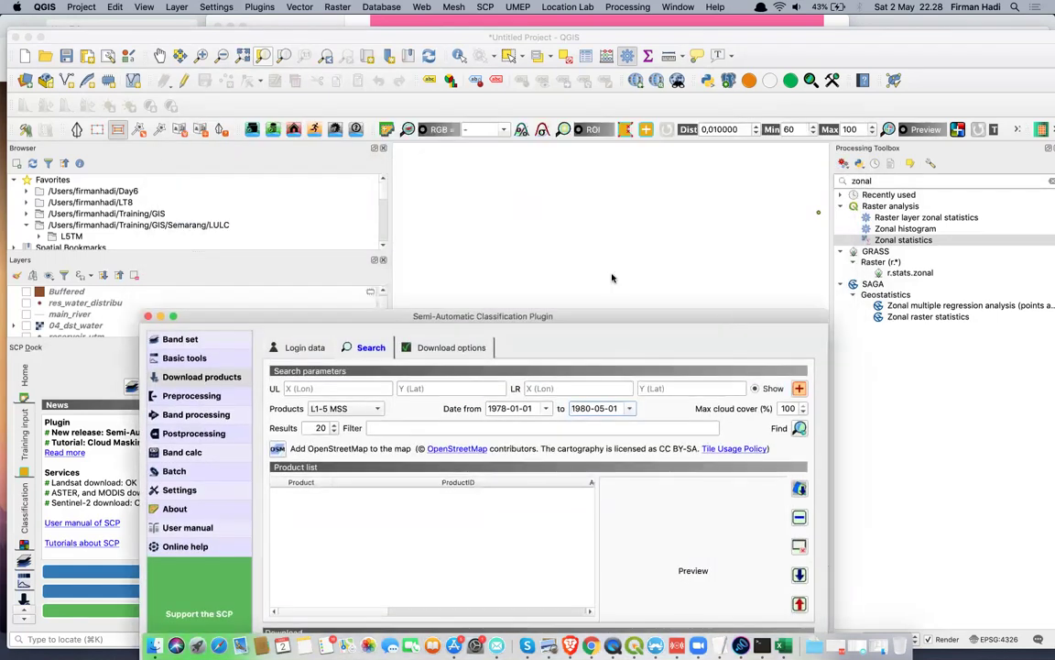
click(523, 203)
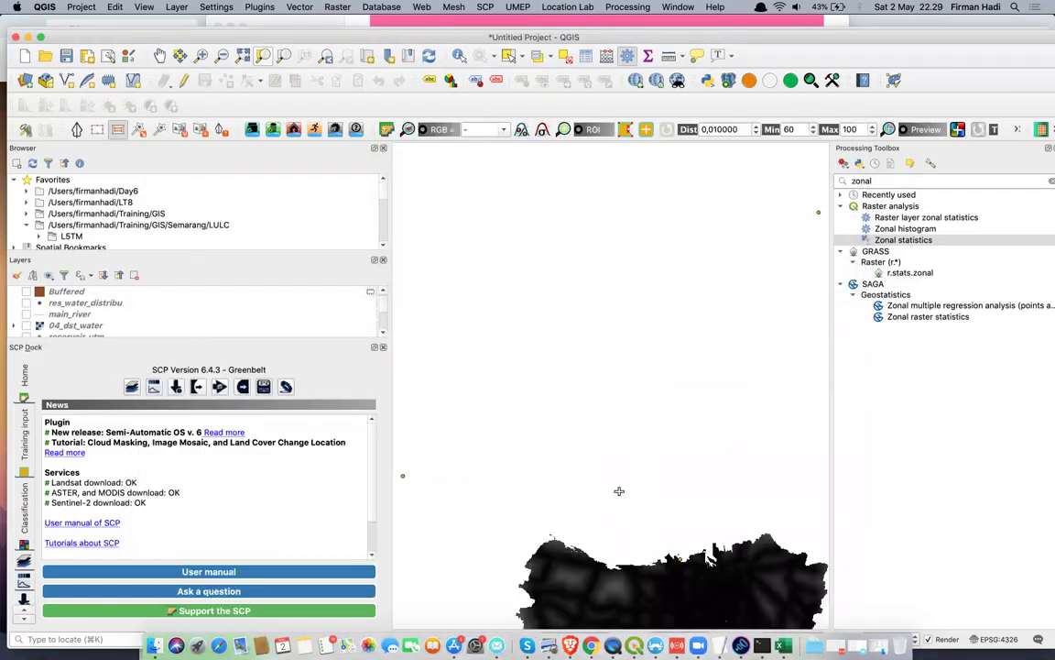
drag(774, 547, 530, 468)
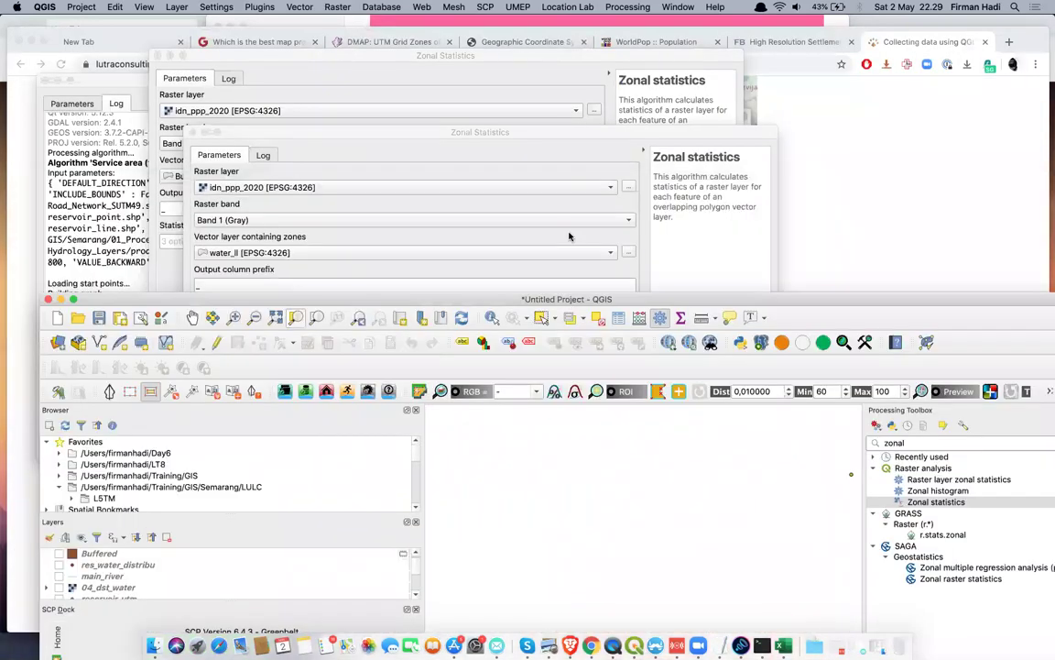
key(ctrl+Up)
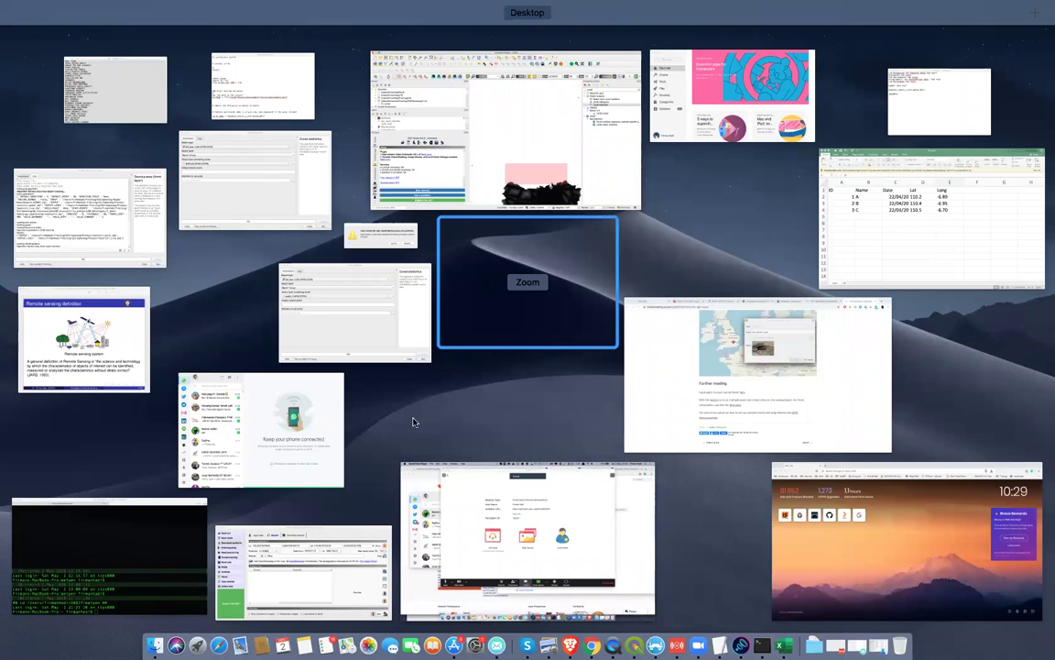
click(312, 541)
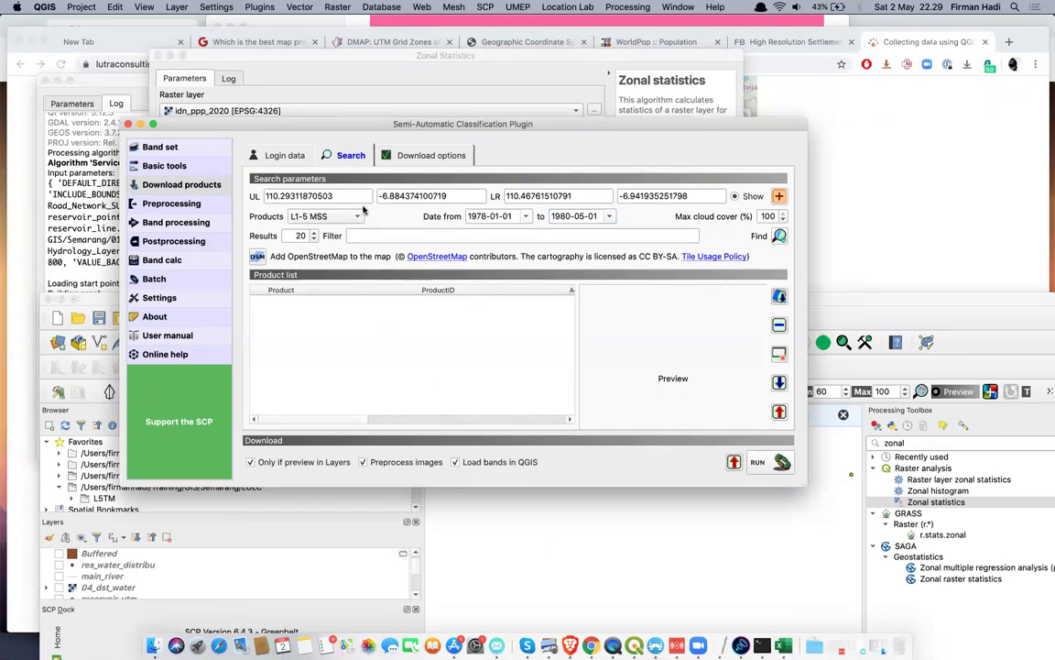
Set the search product to L8 OLI/TIRS and the start date to 2019-01-01
click(312, 216)
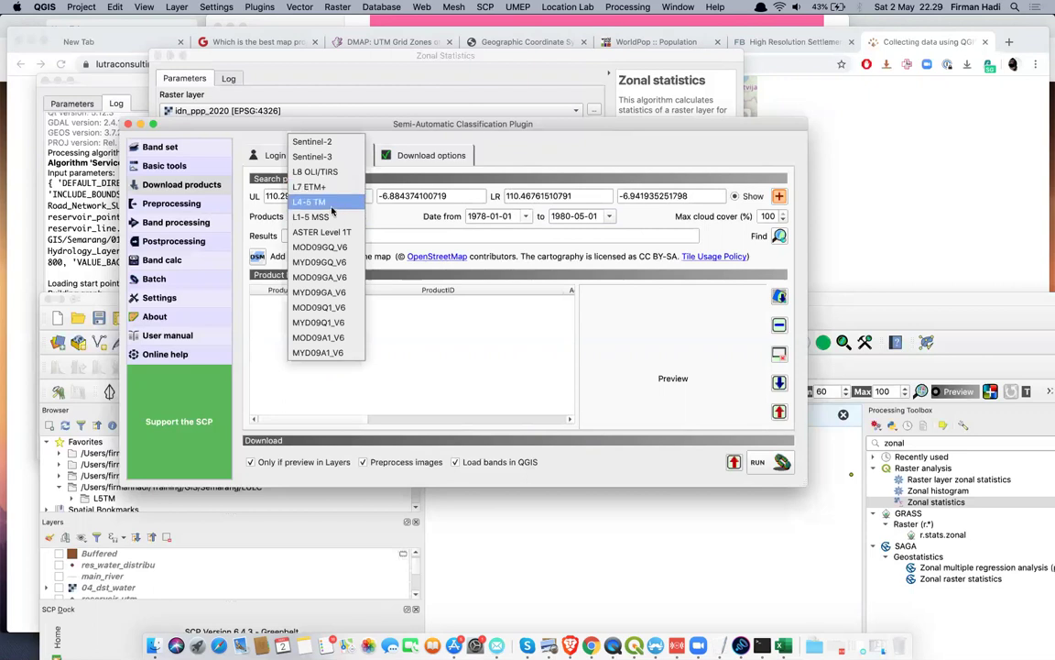
click(321, 216)
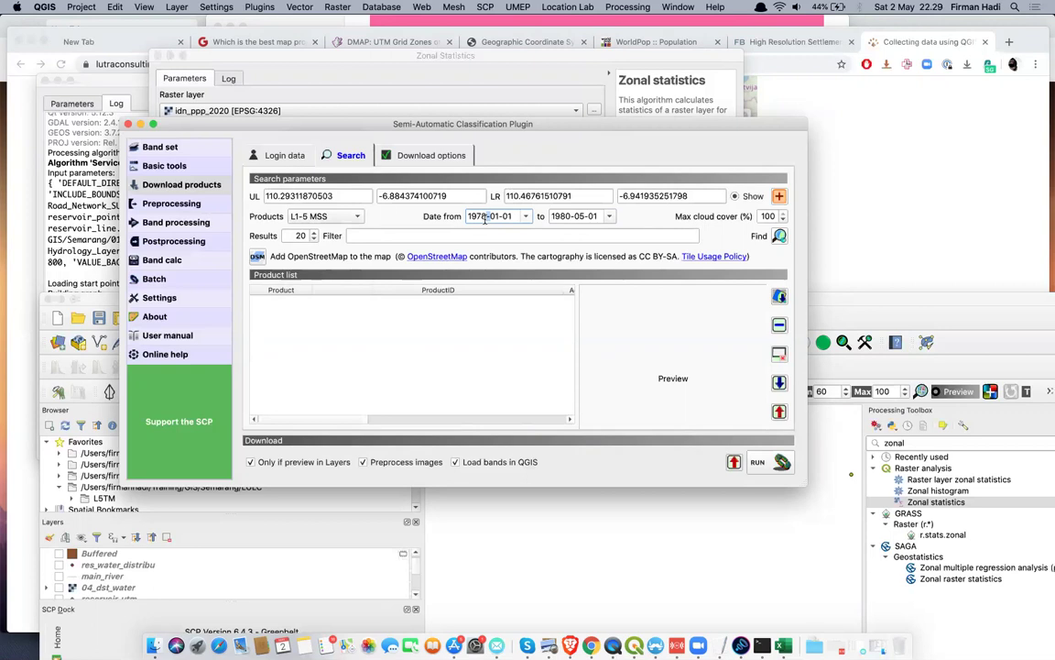
click(320, 216)
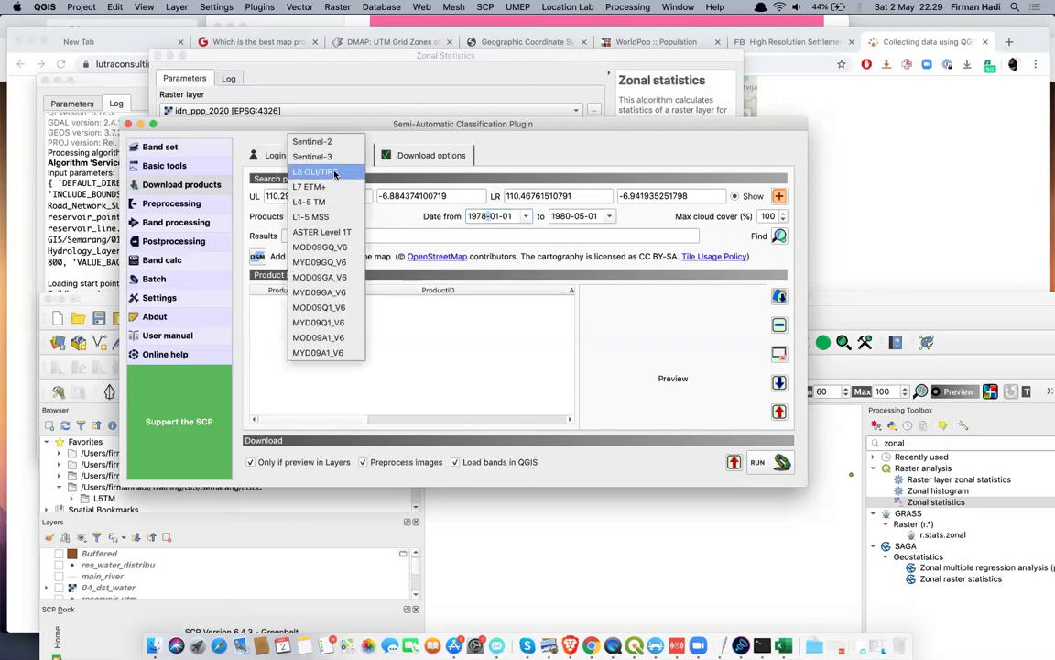
click(335, 173)
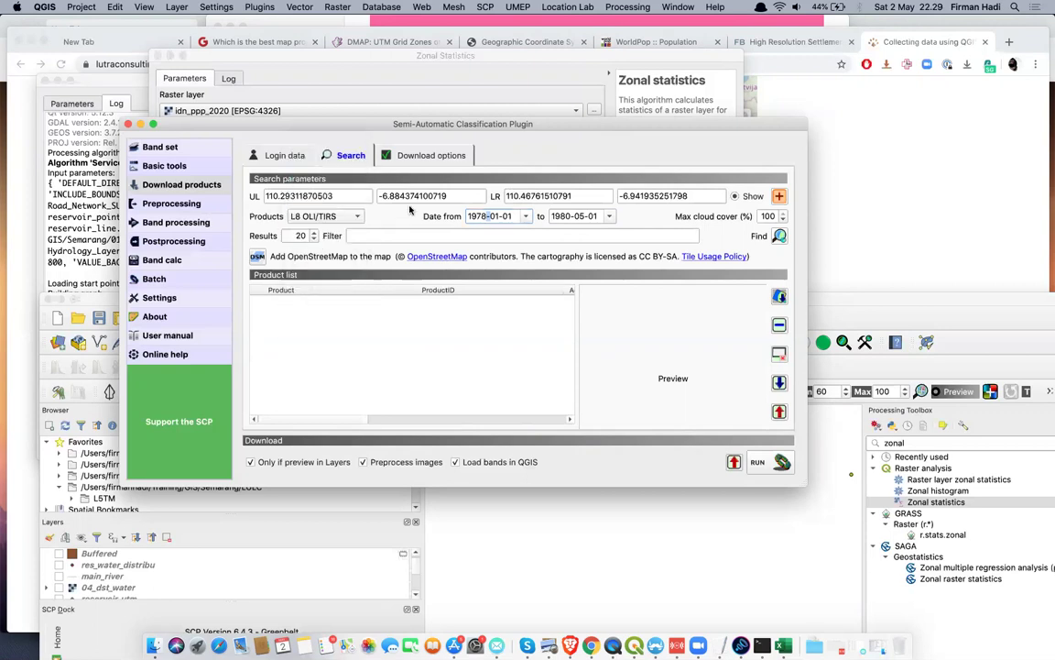
click(524, 216)
click(559, 231)
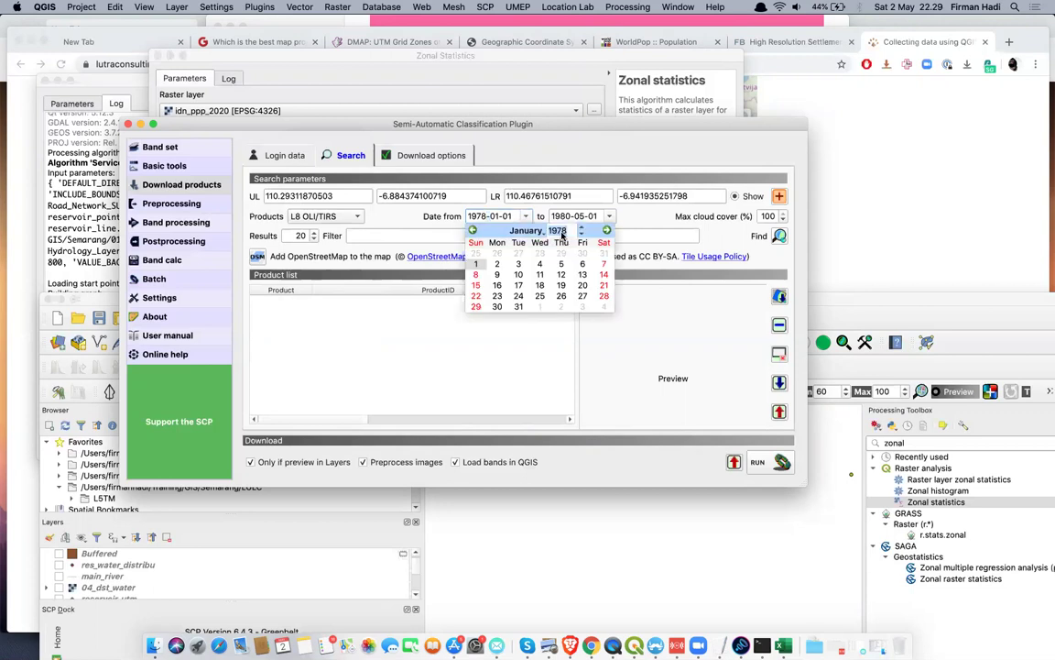
text(200)
text(9)
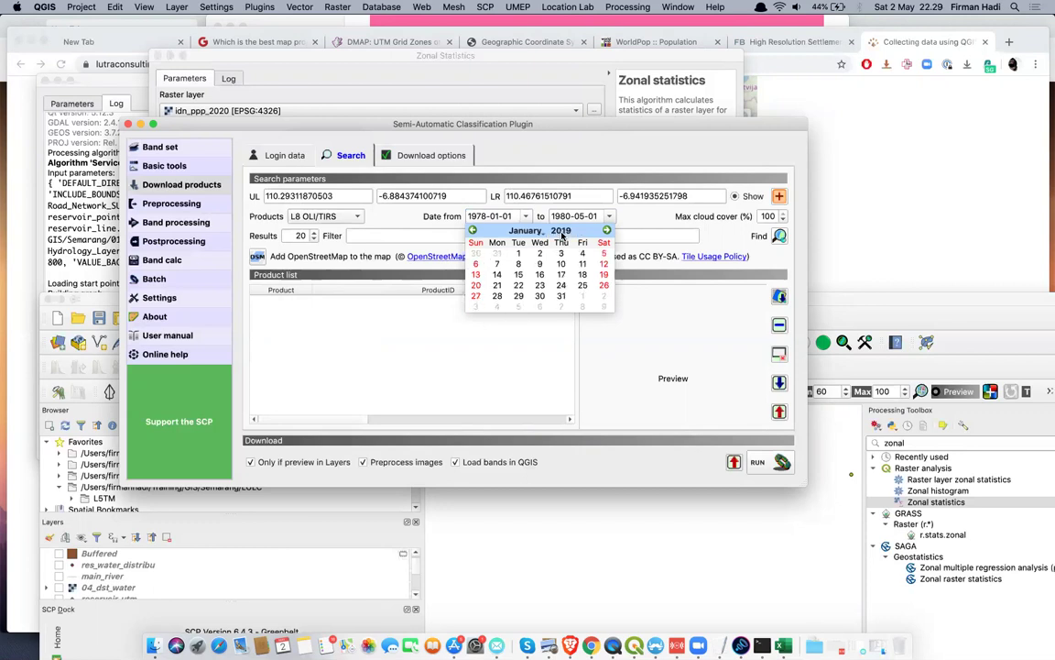
key(Return)
click(519, 255)
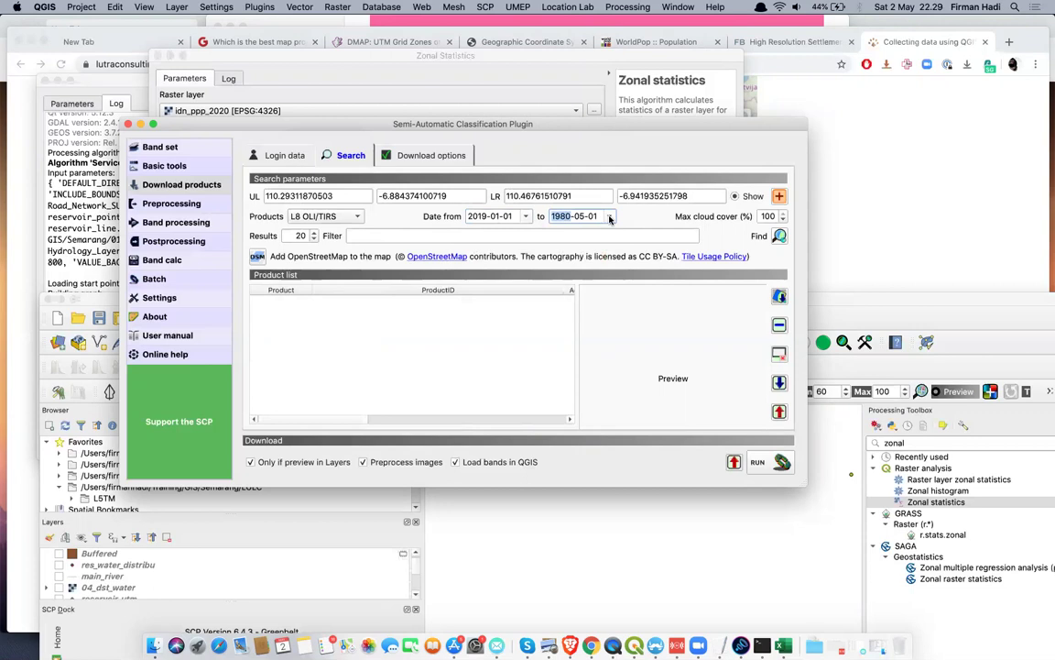
Set the end date of the product search to 2020-04-01
click(609, 218)
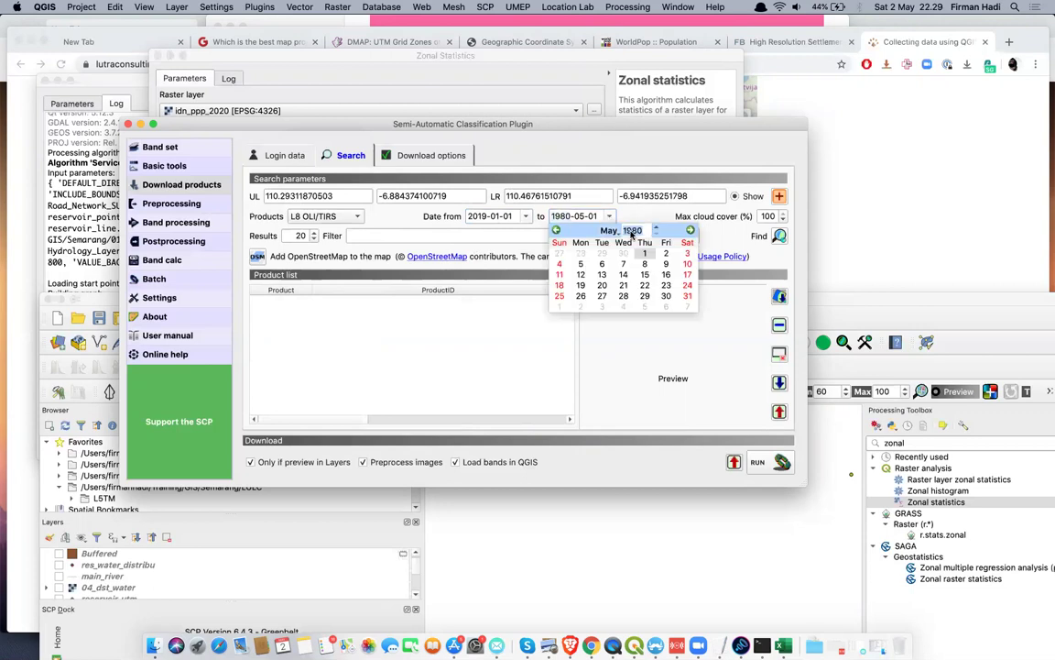
text(2020)
key(Return)
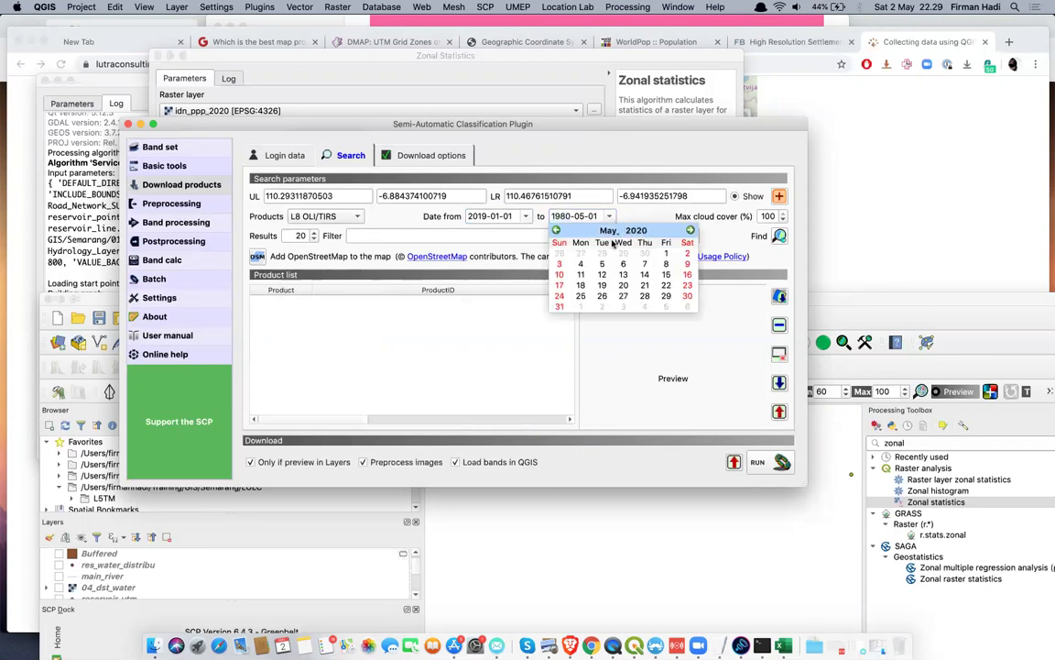
click(556, 230)
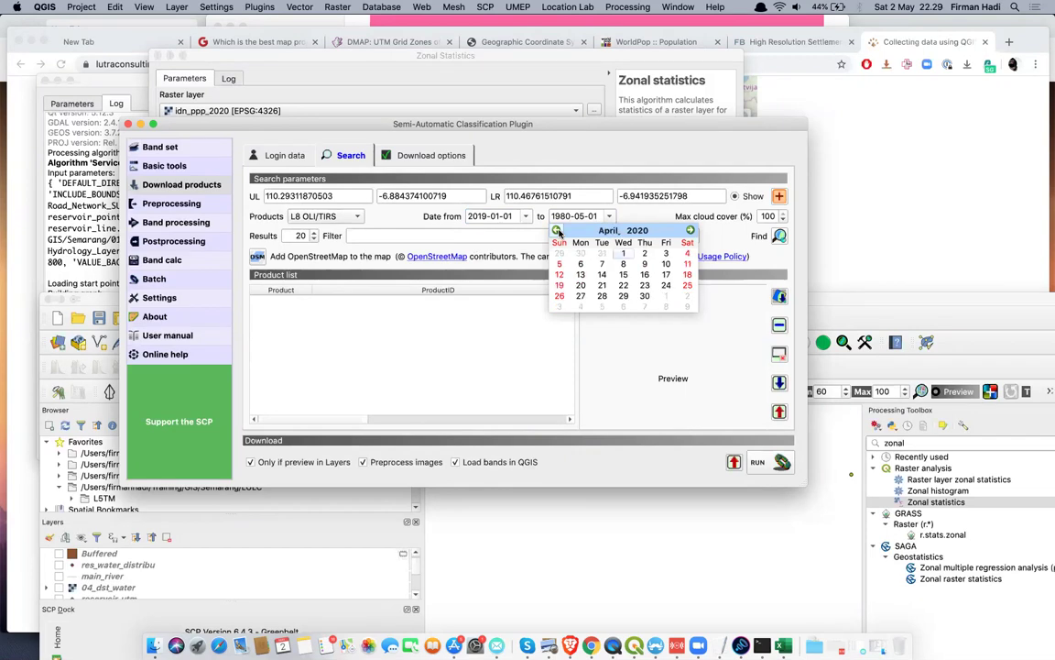
click(622, 255)
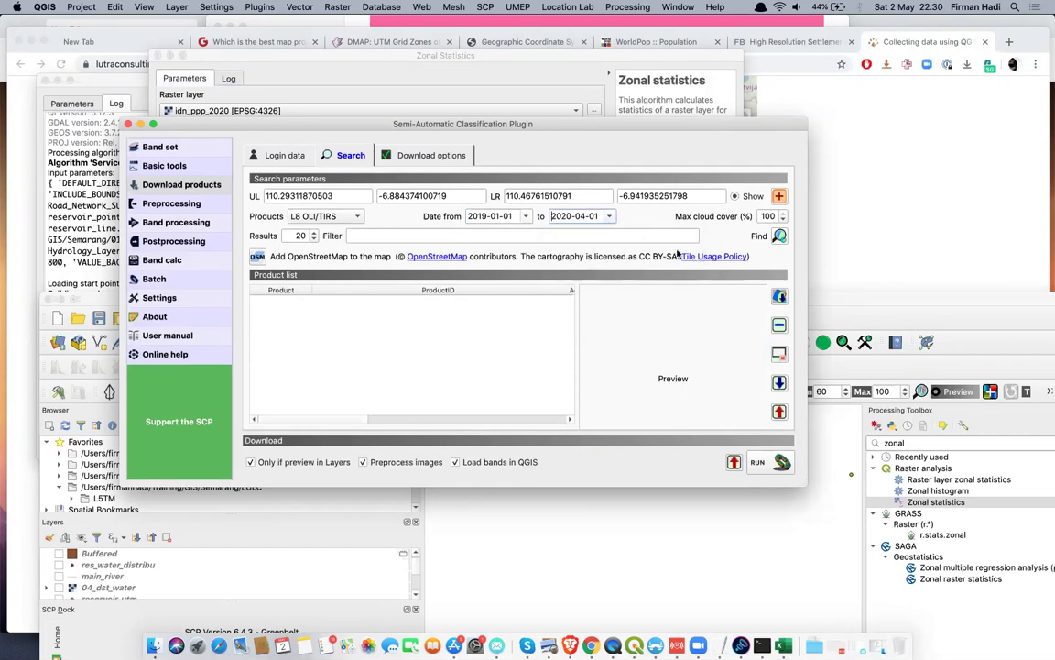
Search for scenes with at most 10% cloud cover and preview scene LC08_L1TP_120065_20190913_20190917_01_T1
double_click(764, 216)
text(10)
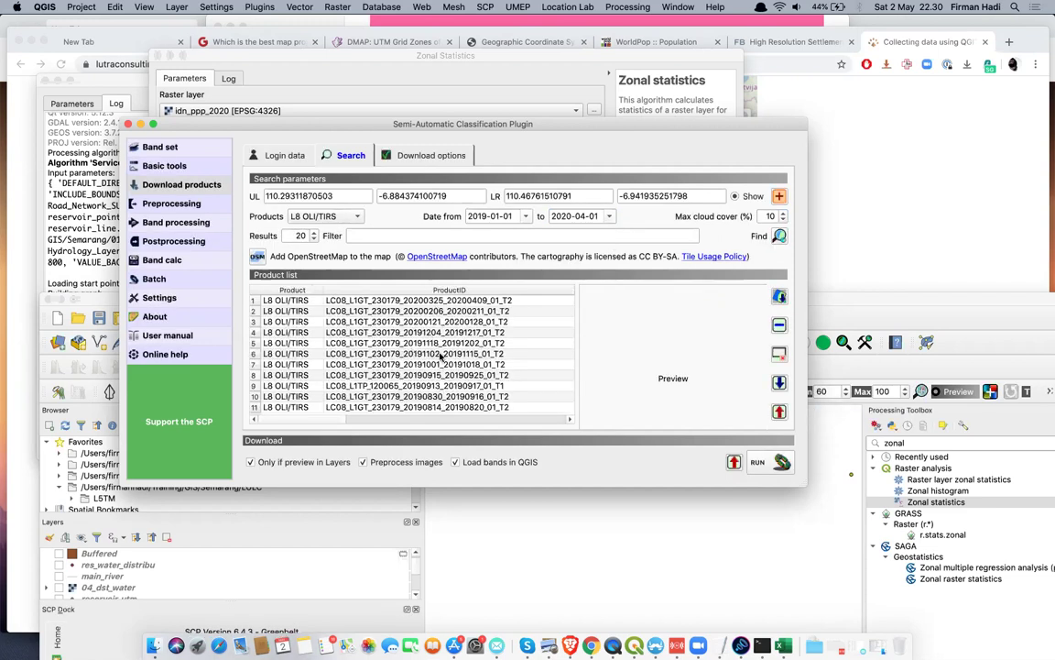
click(354, 388)
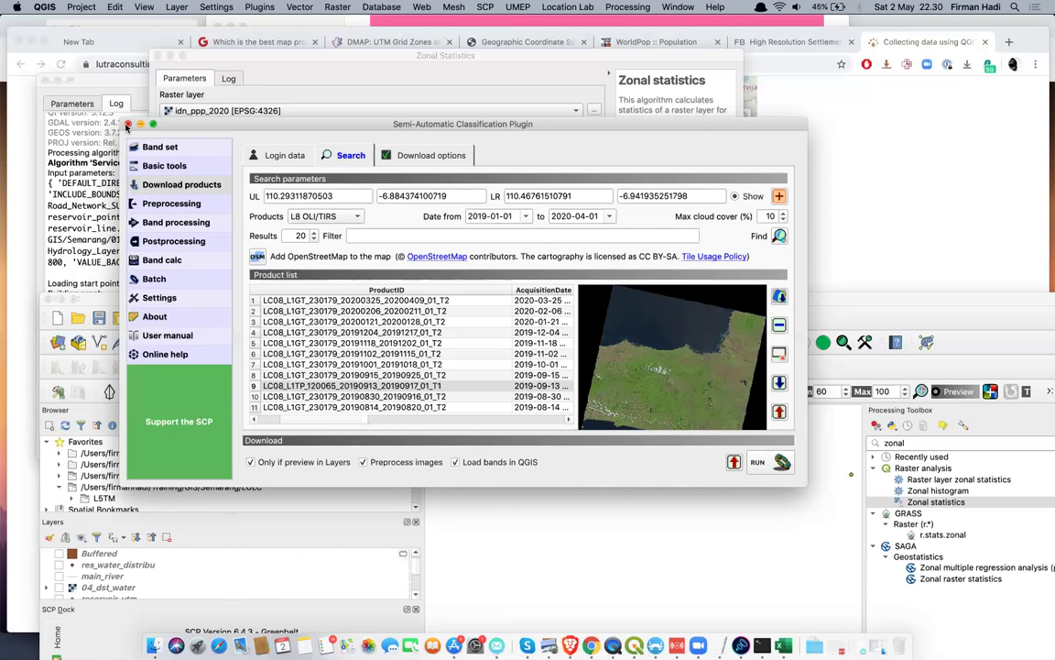
Close the Semi-Automatic Classification Plugin window and open the settings of the plugin manager
click(128, 125)
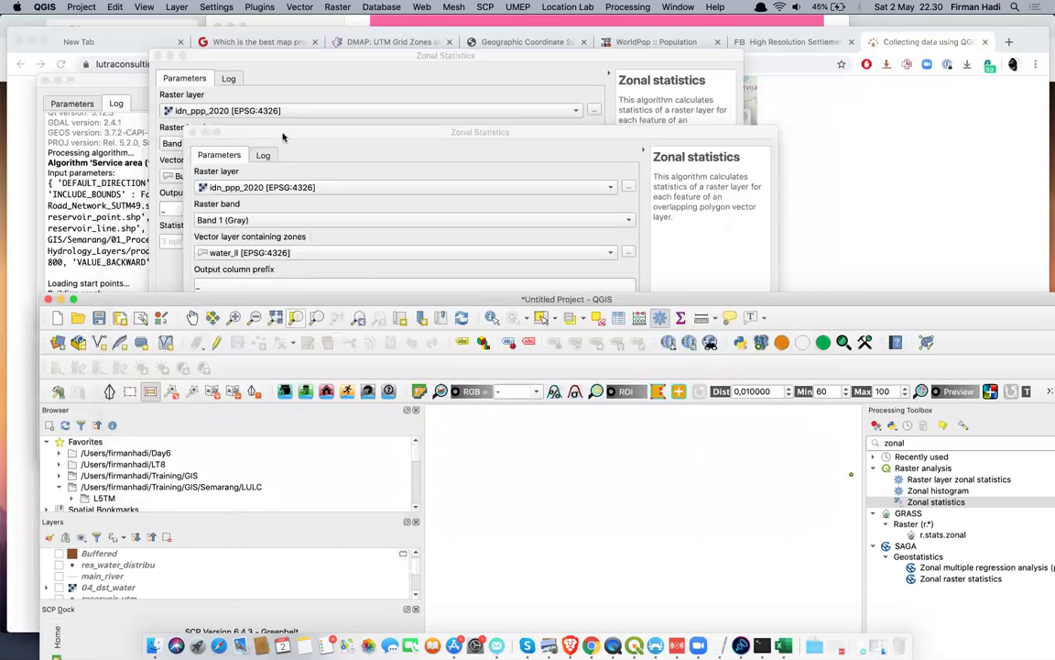
double_click(456, 298)
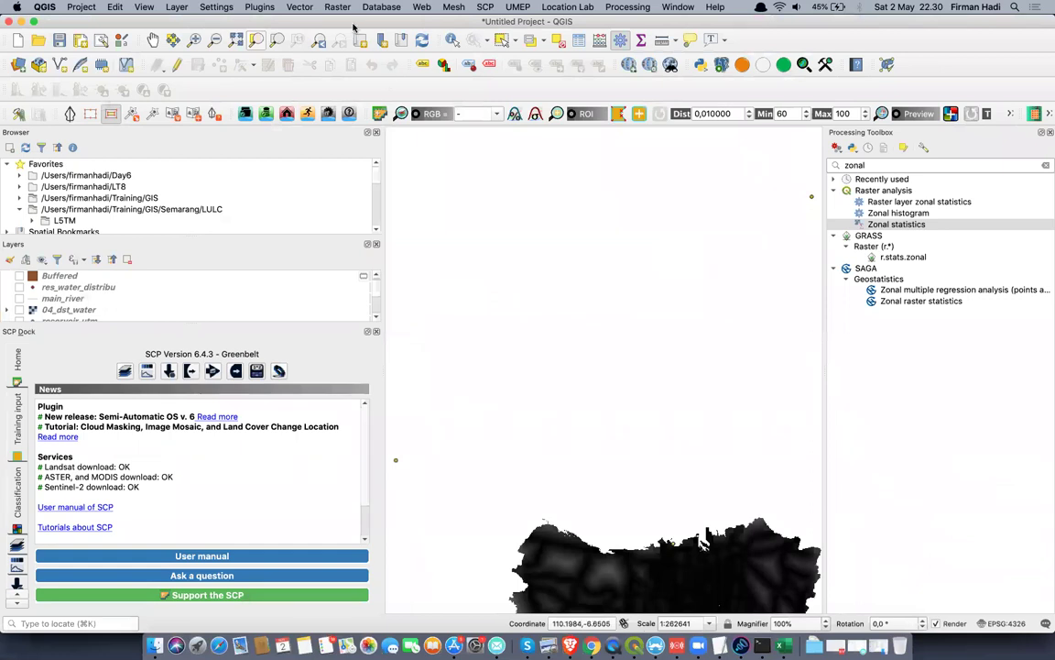
click(255, 7)
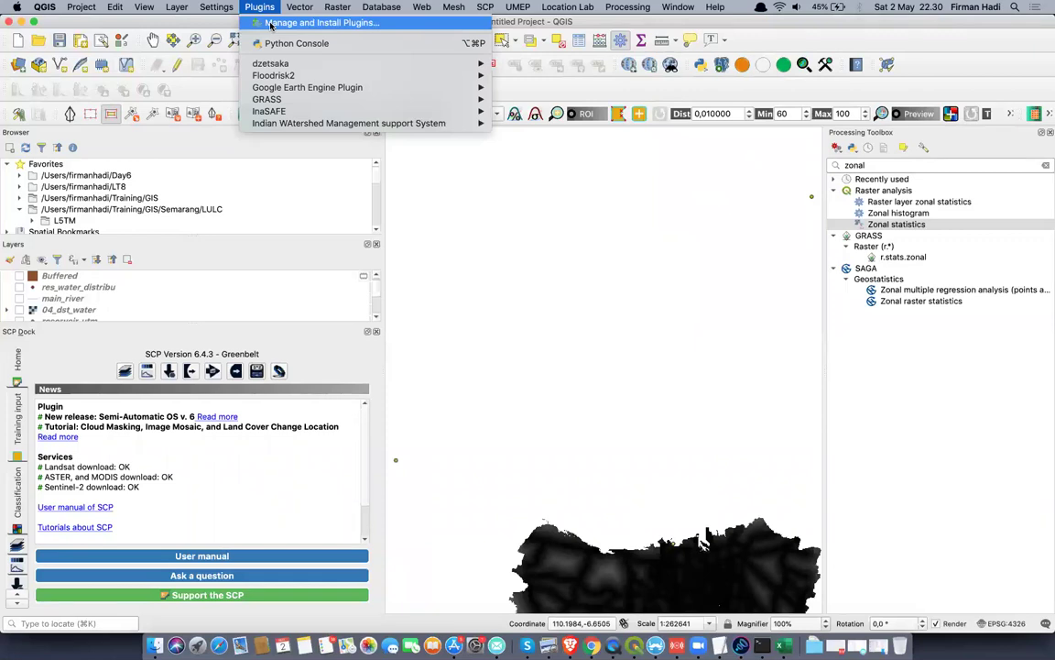
click(272, 23)
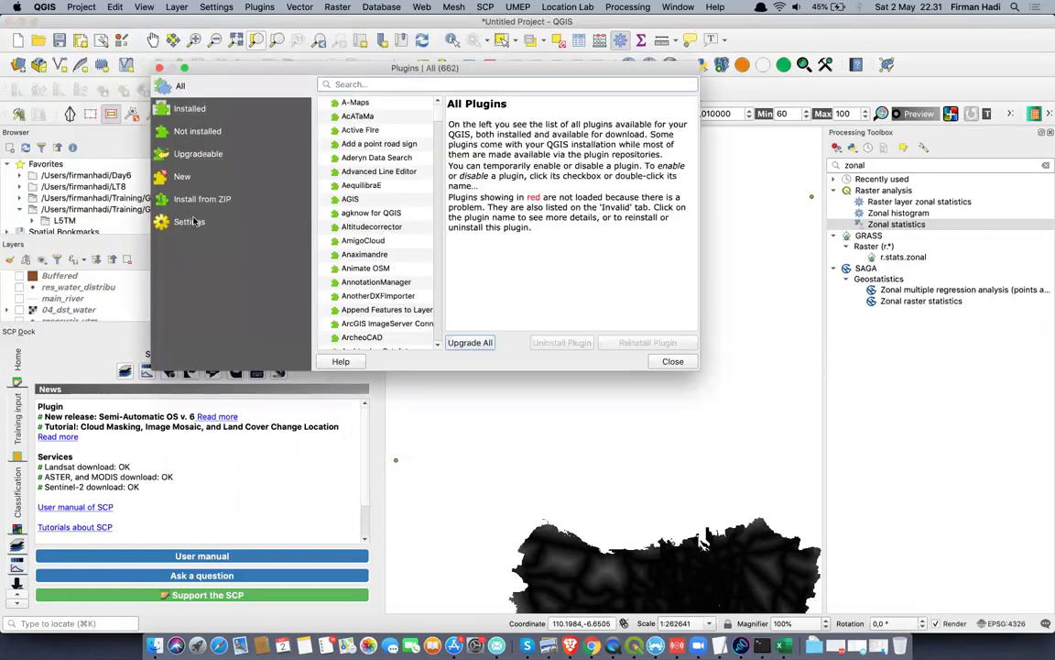
click(191, 221)
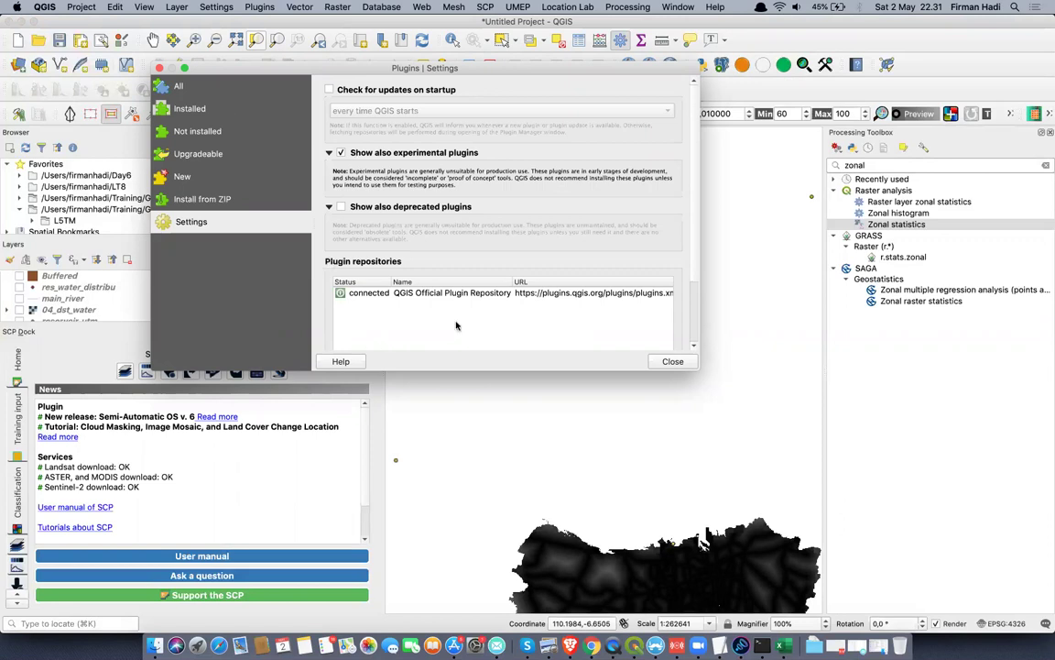
Reload the plugin repositories and show the list of all plugins
scroll(456, 325, down, 1)
scroll(456, 325, down, 3)
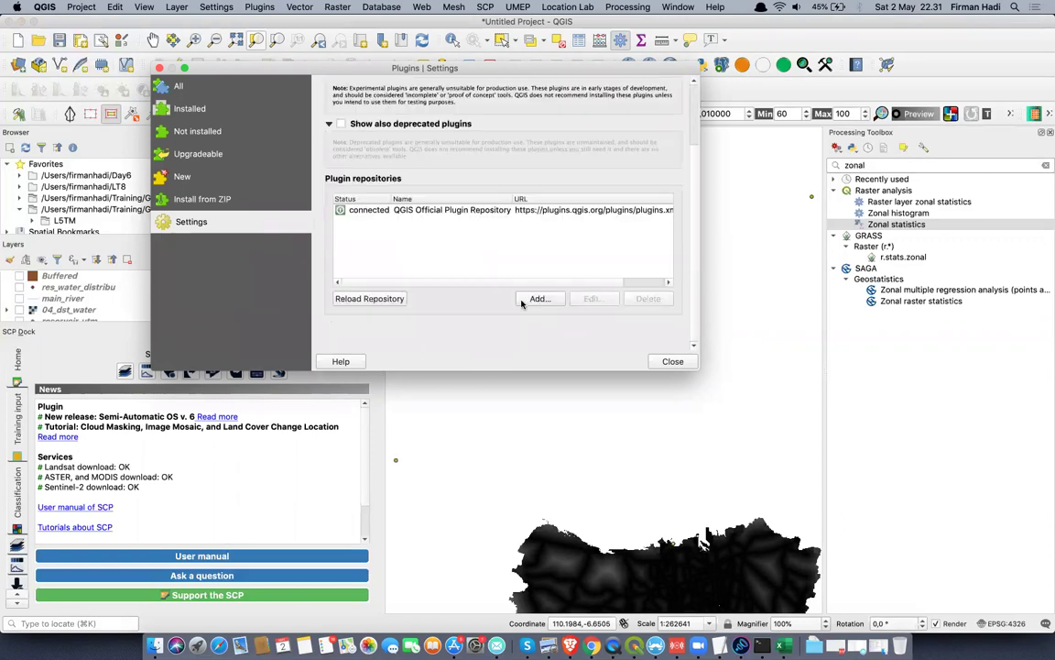
click(384, 301)
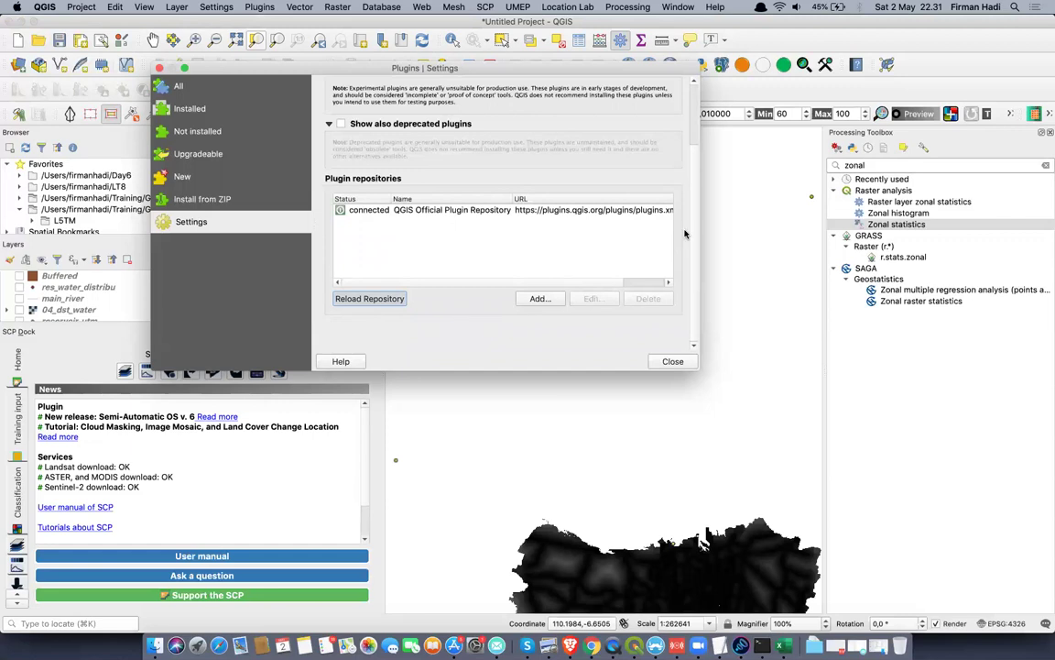
scroll(692, 233, up, 1)
scroll(692, 234, up, 2)
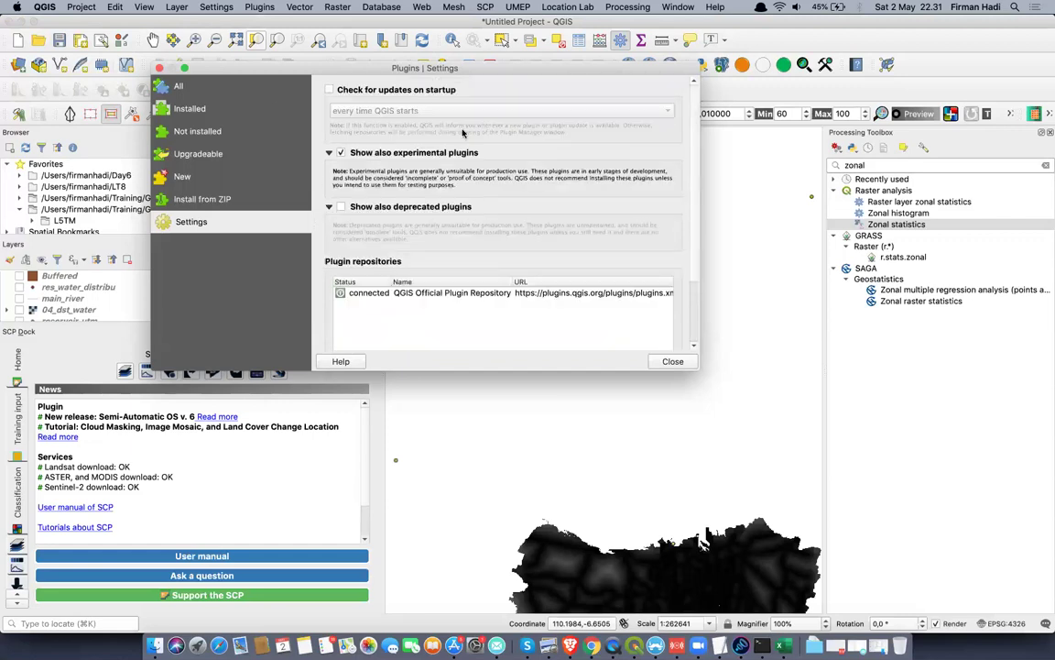
click(229, 86)
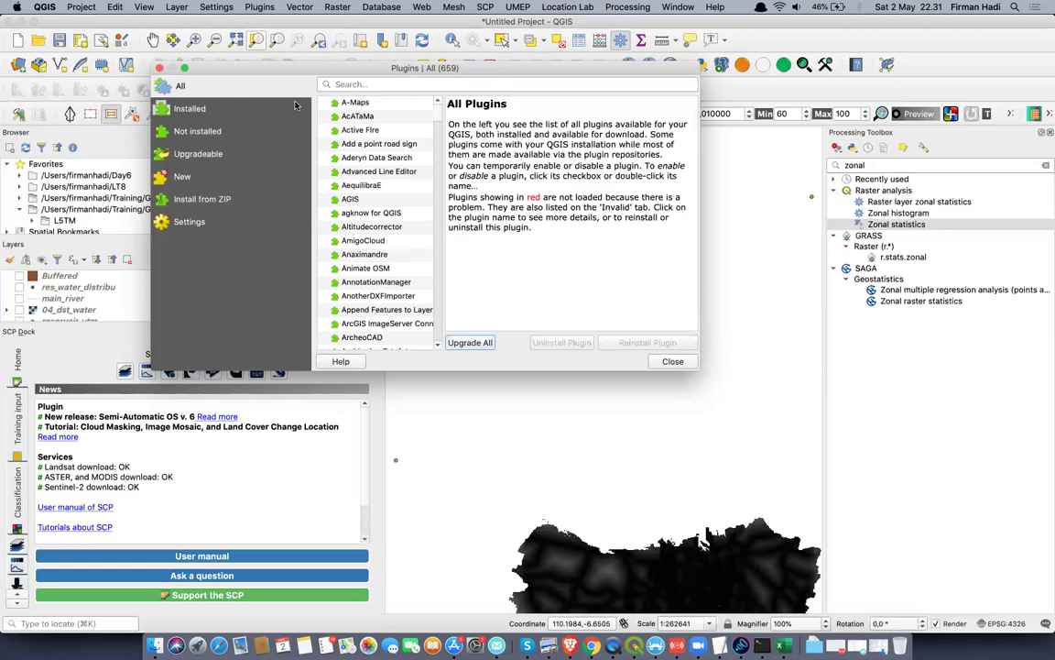
Turn off the display of experimental plugins, then reload the repositories and return to the full plugin list
click(197, 222)
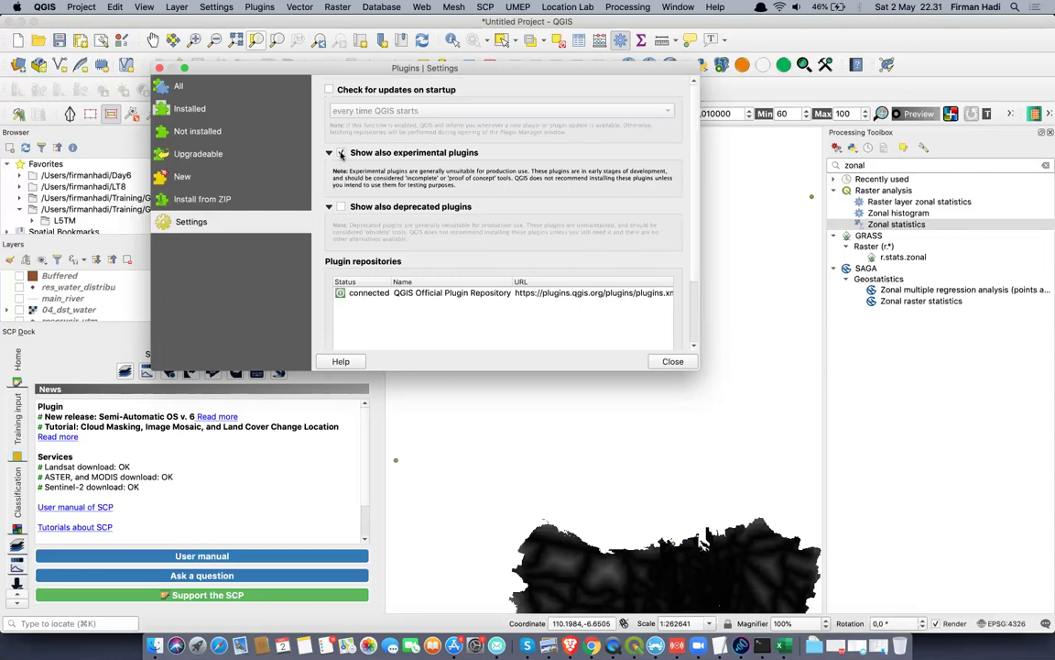
click(340, 152)
click(369, 344)
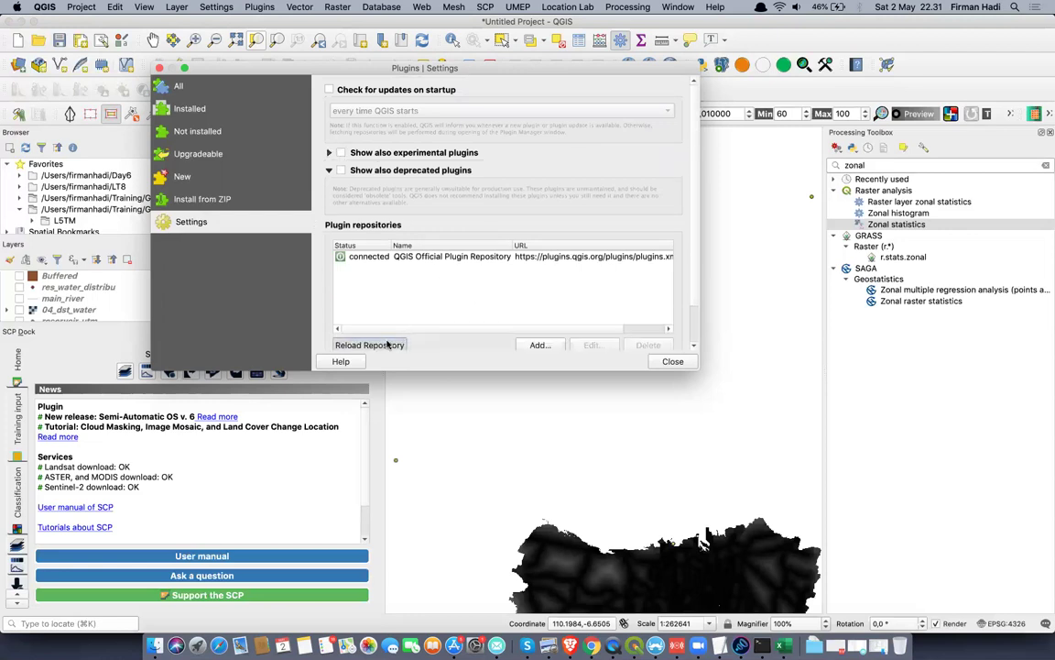
click(183, 87)
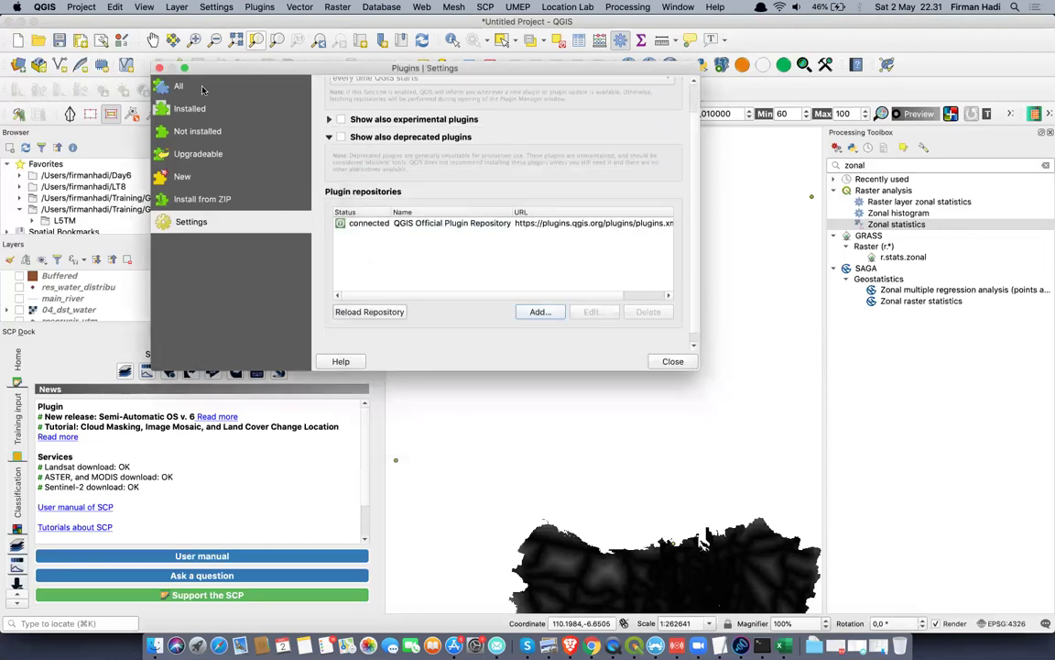